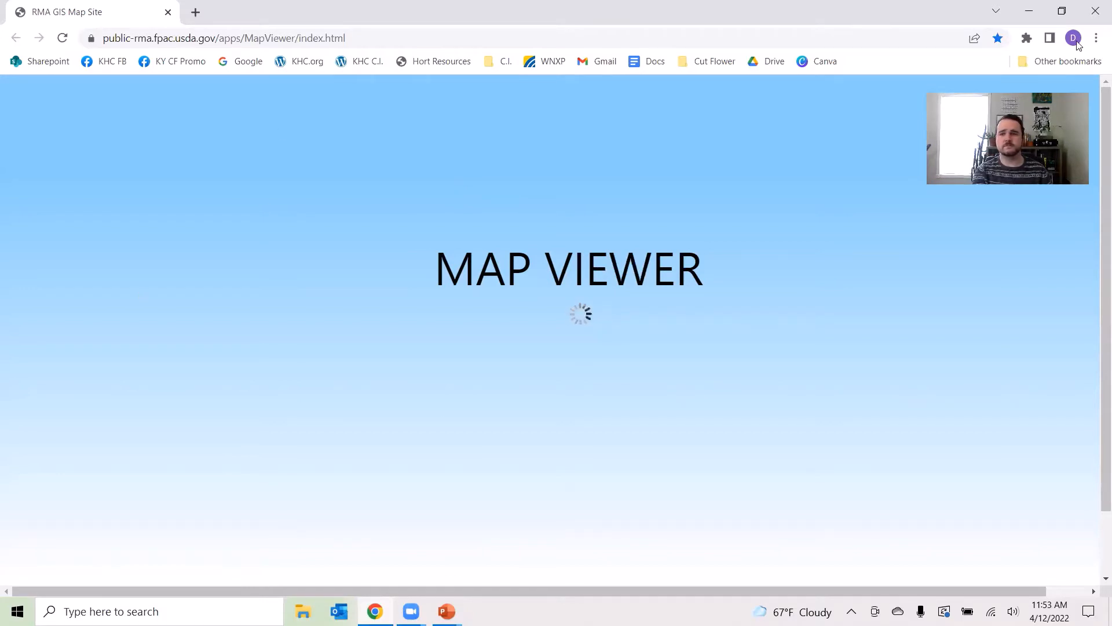
{"action": "left_click", "coordinate": [1095, 13]}
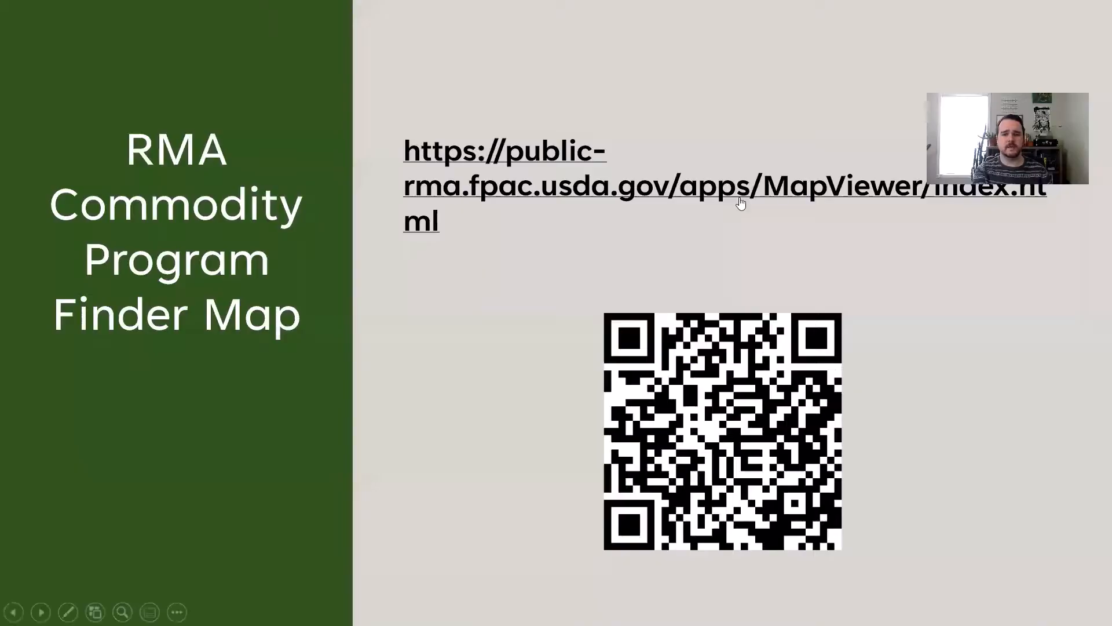
{"action": "left_click", "coordinate": [583, 192]}
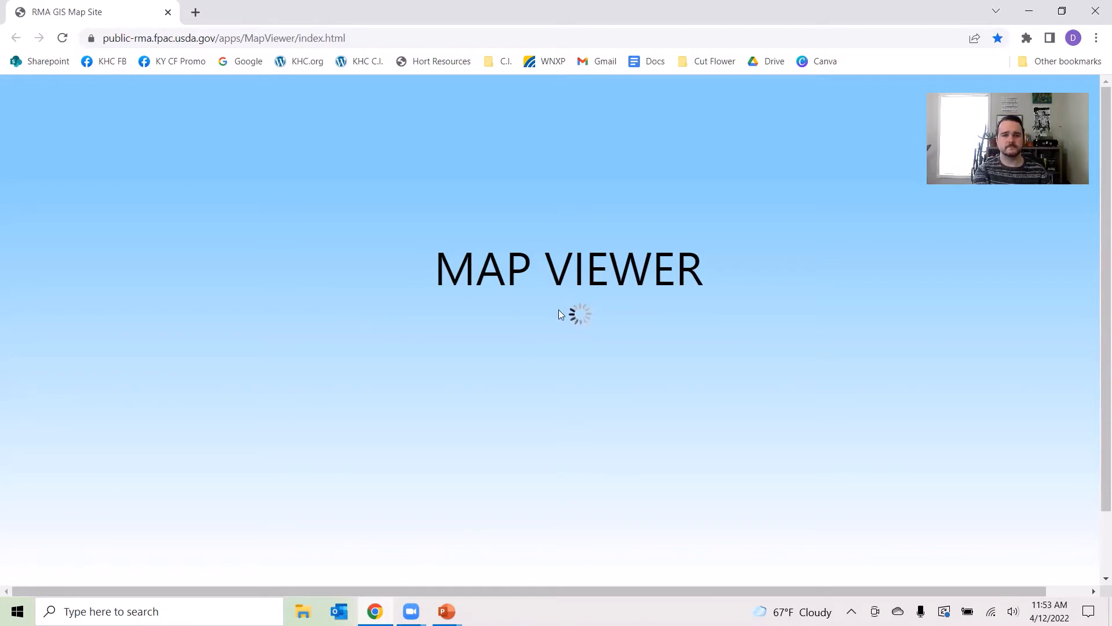
{"action": "left_click", "coordinate": [1095, 8]}
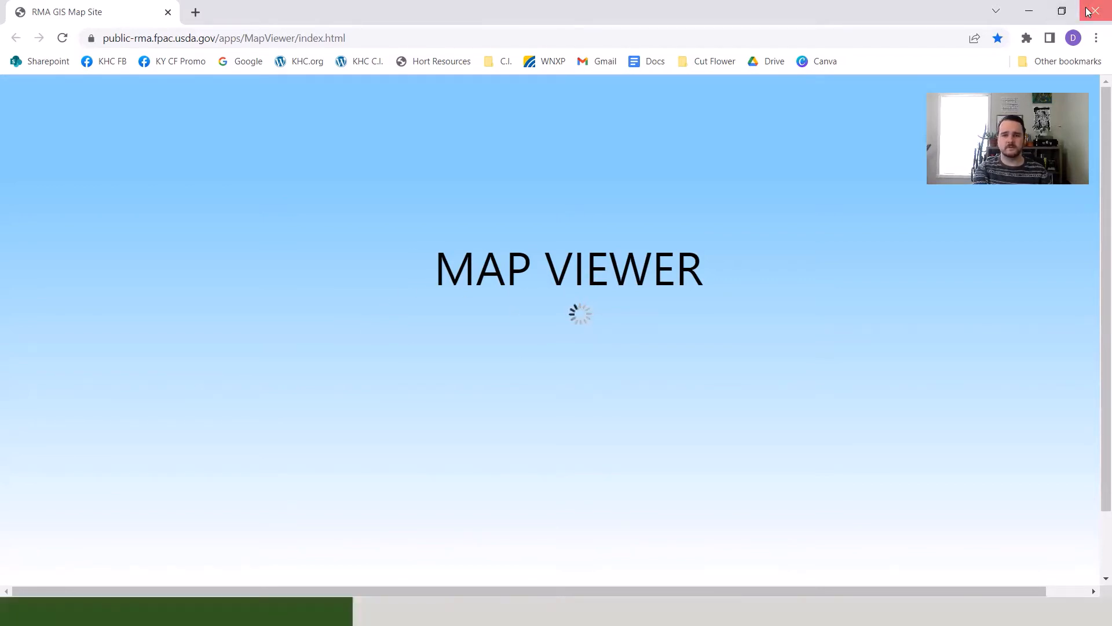
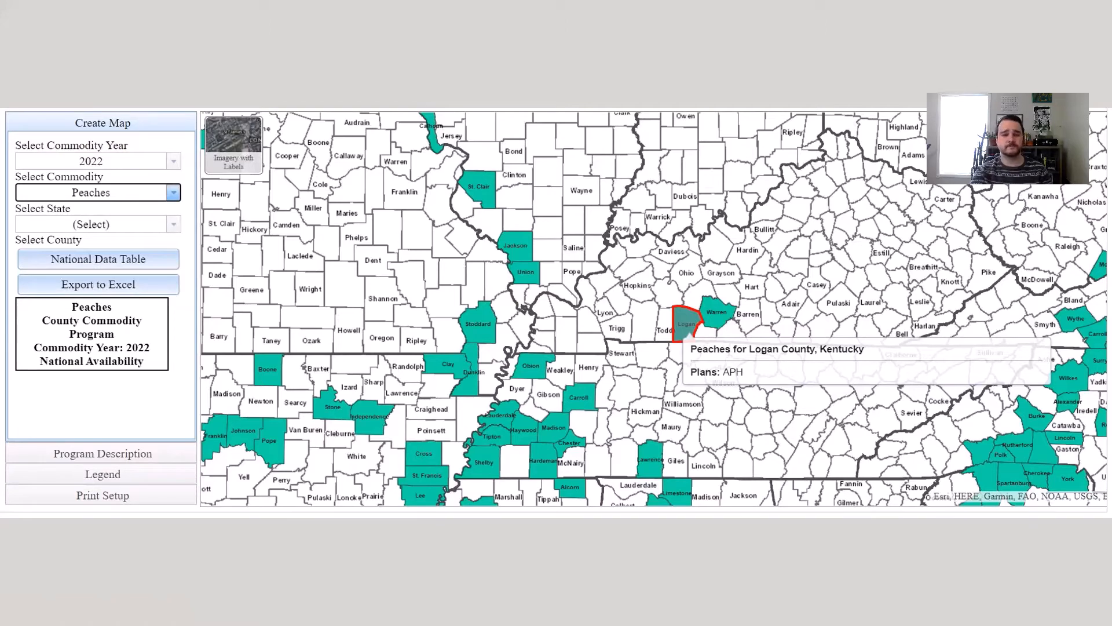
Open the USDA RMA Price Estimator link on the next slide and select commodity year 2022 and insurance plan APH 90.
{"action": "key", "text": "Right"}
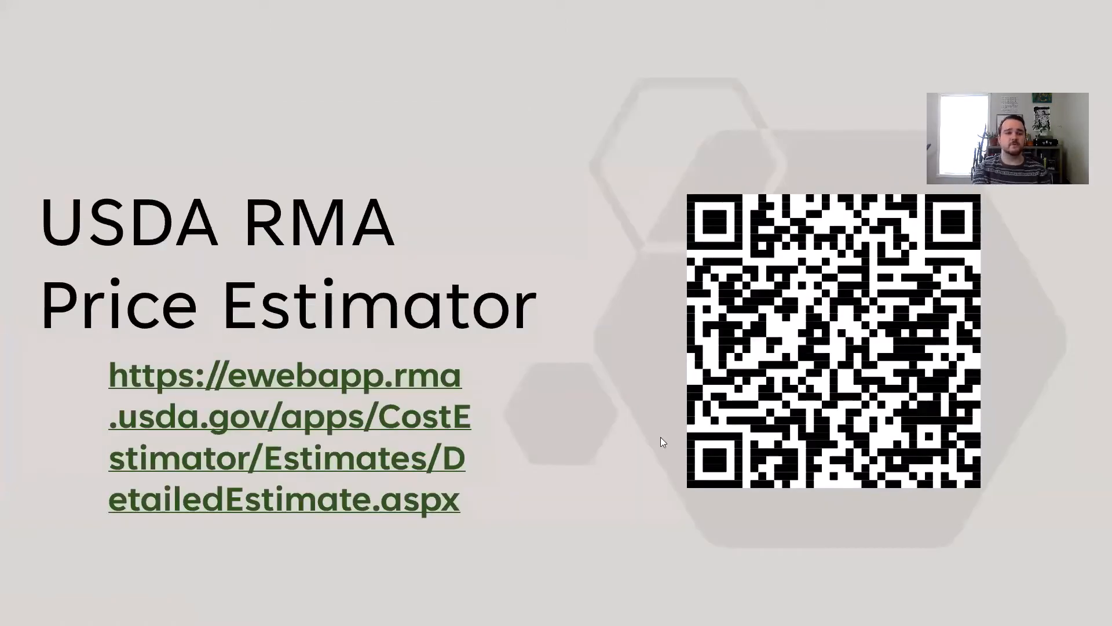
{"action": "left_click", "coordinate": [460, 379]}
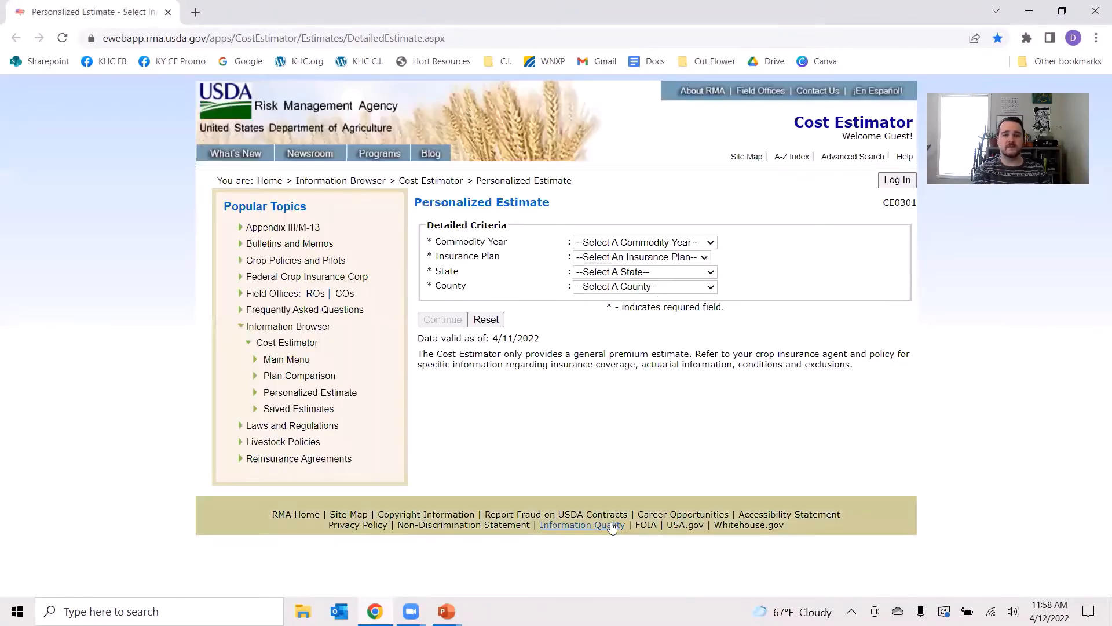
{"action": "left_click", "coordinate": [711, 243]}
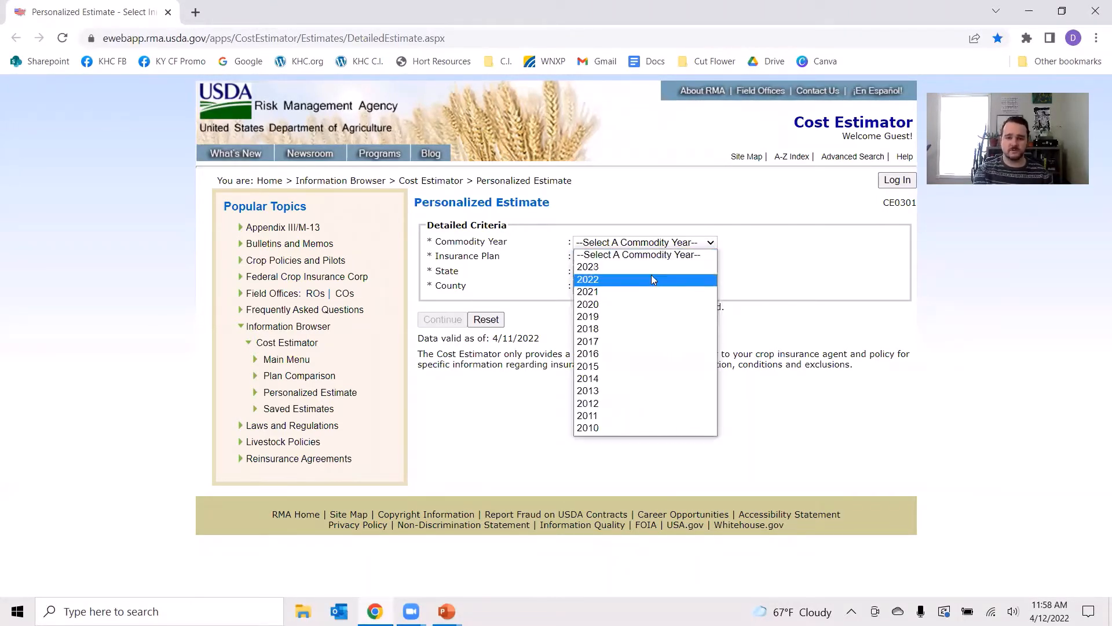
{"action": "left_click", "coordinate": [651, 275]}
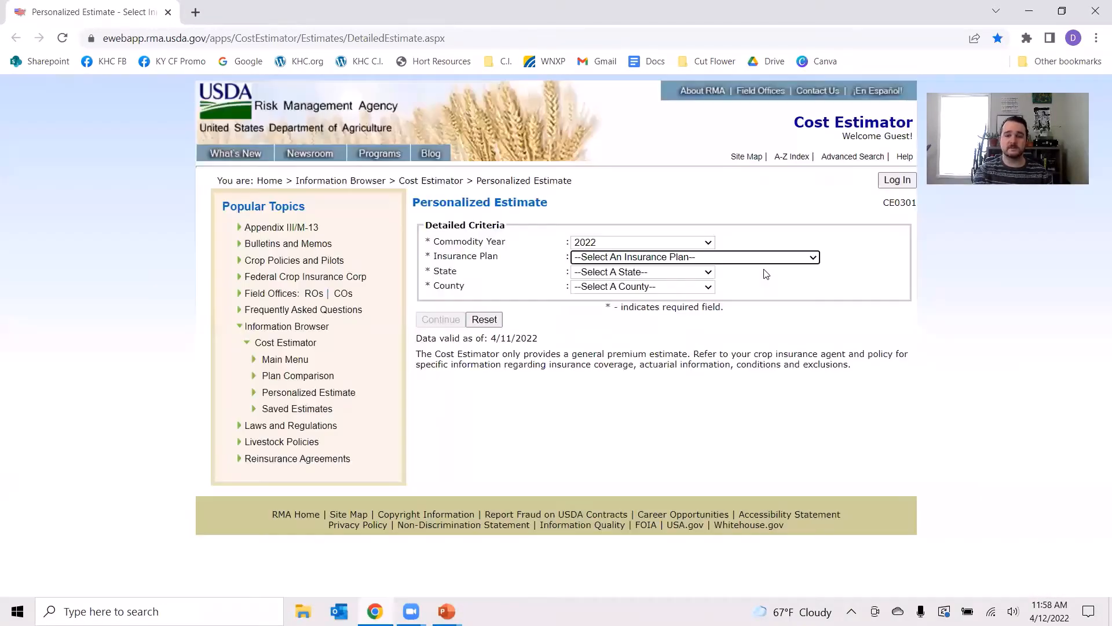
{"action": "left_click", "coordinate": [813, 259]}
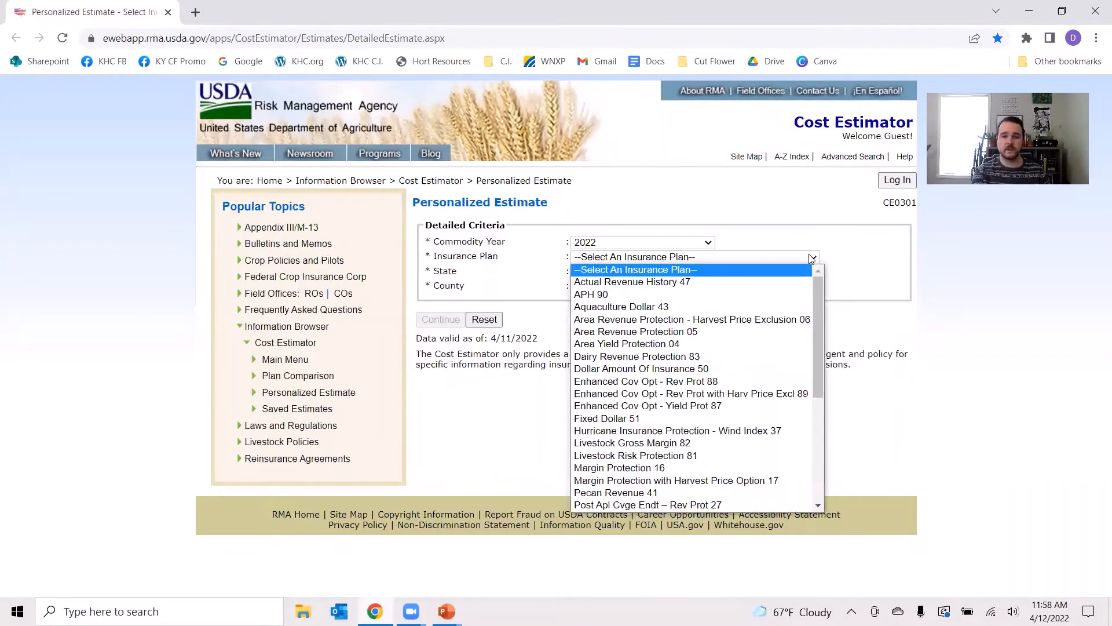
{"action": "left_click", "coordinate": [773, 298]}
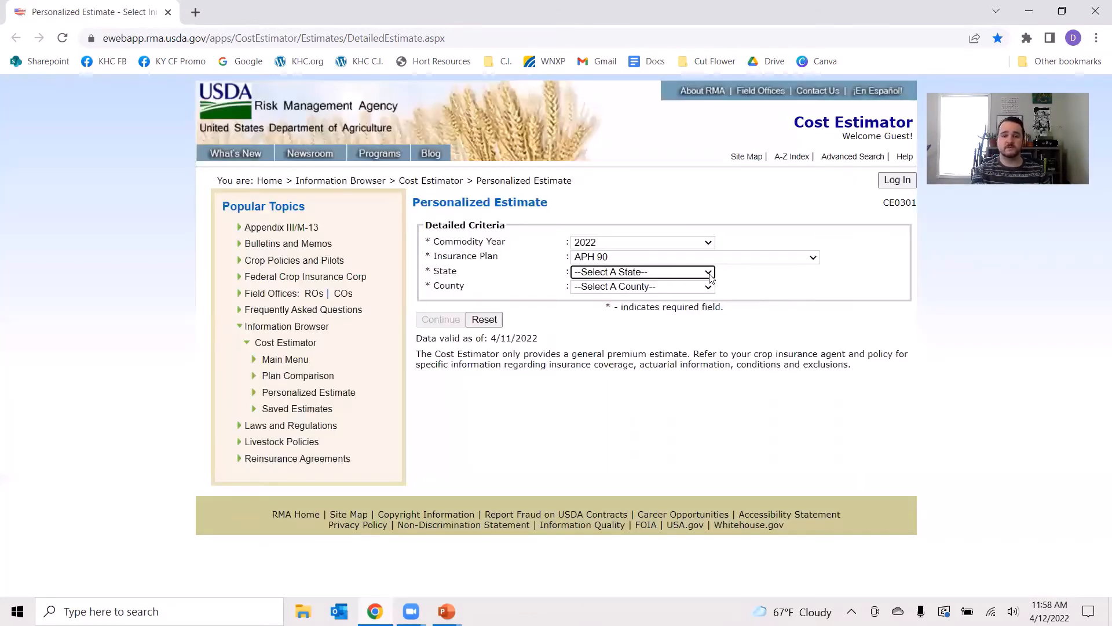
Select the state Kentucky 21 and the county Logan 141, and continue to the estimate's item page.
{"action": "left_click", "coordinate": [707, 272]}
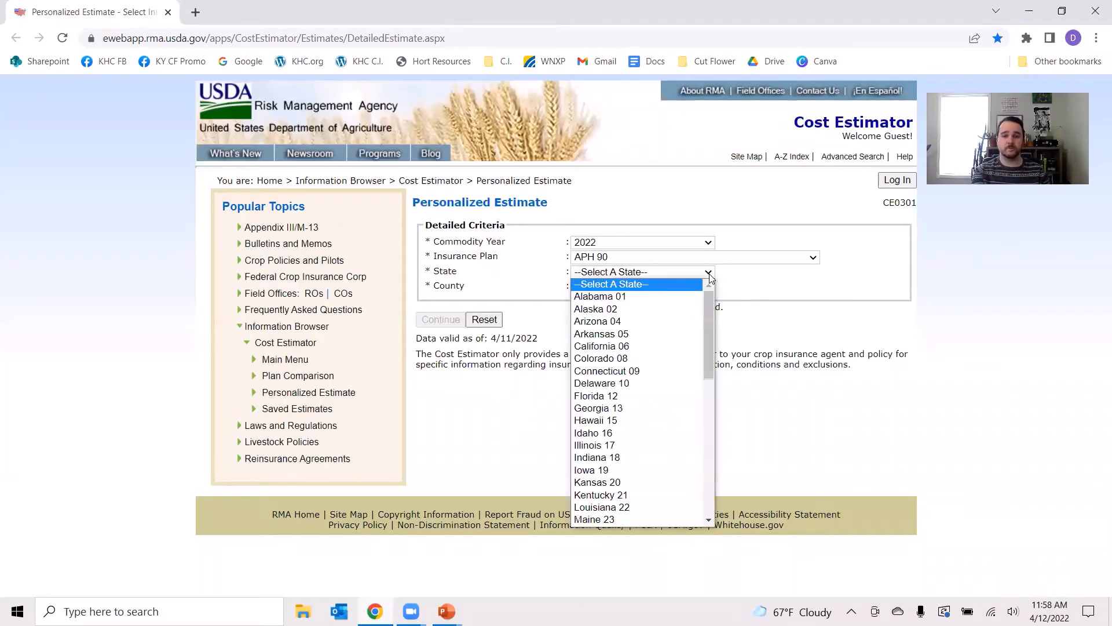
{"action": "scroll", "coordinate": [660, 464], "scroll_direction": "down", "scroll_amount": 1}
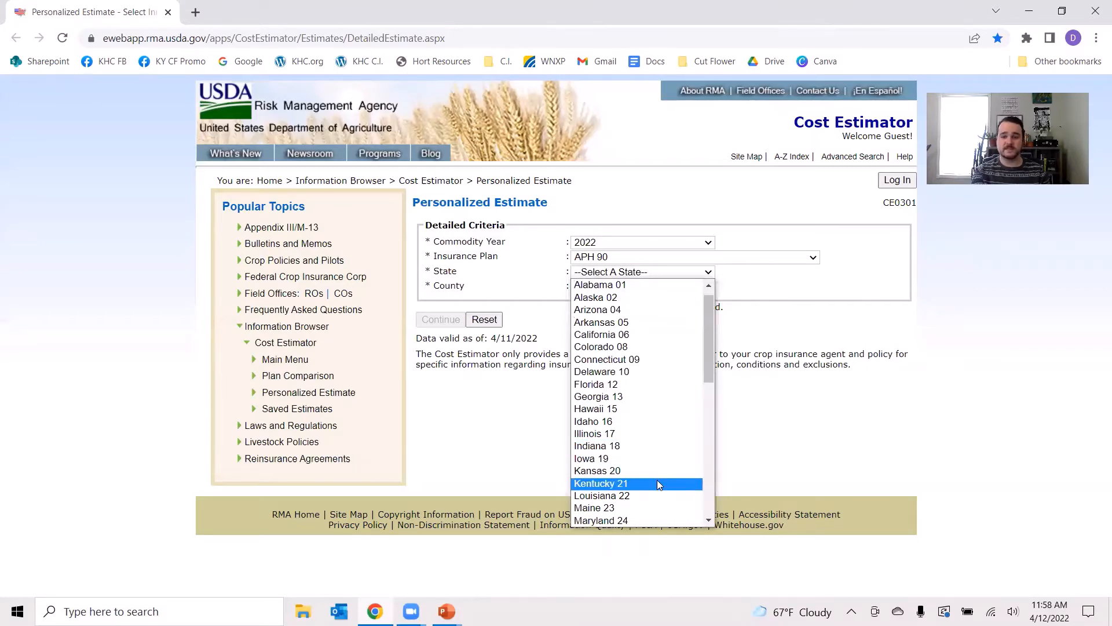
{"action": "left_click", "coordinate": [657, 480]}
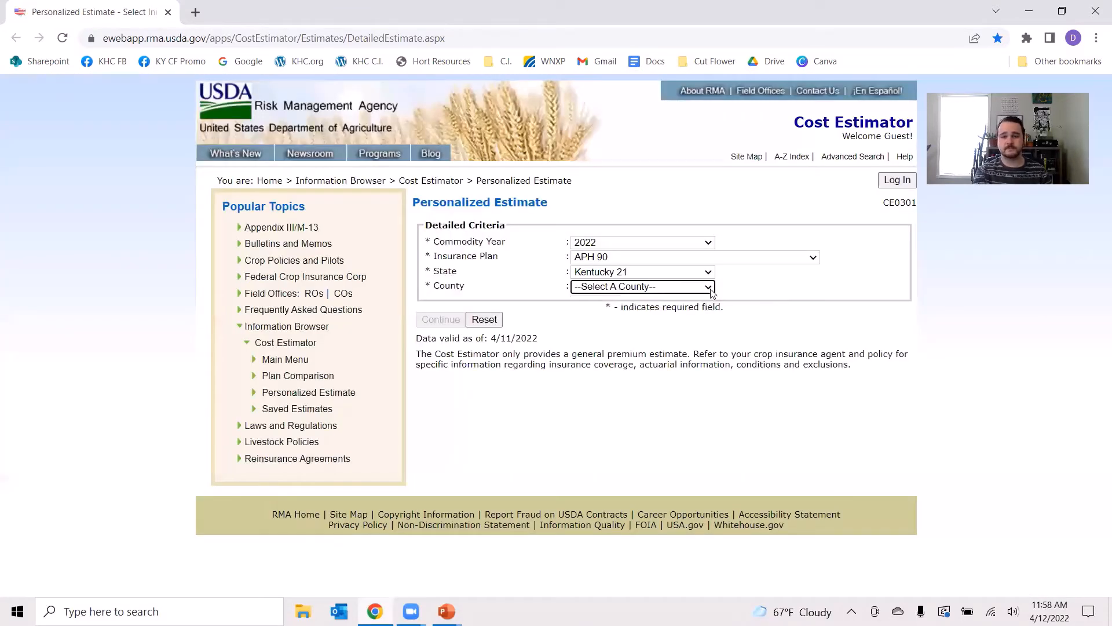
{"action": "left_click", "coordinate": [709, 288]}
{"action": "scroll", "coordinate": [657, 452], "scroll_direction": "down", "scroll_amount": 10}
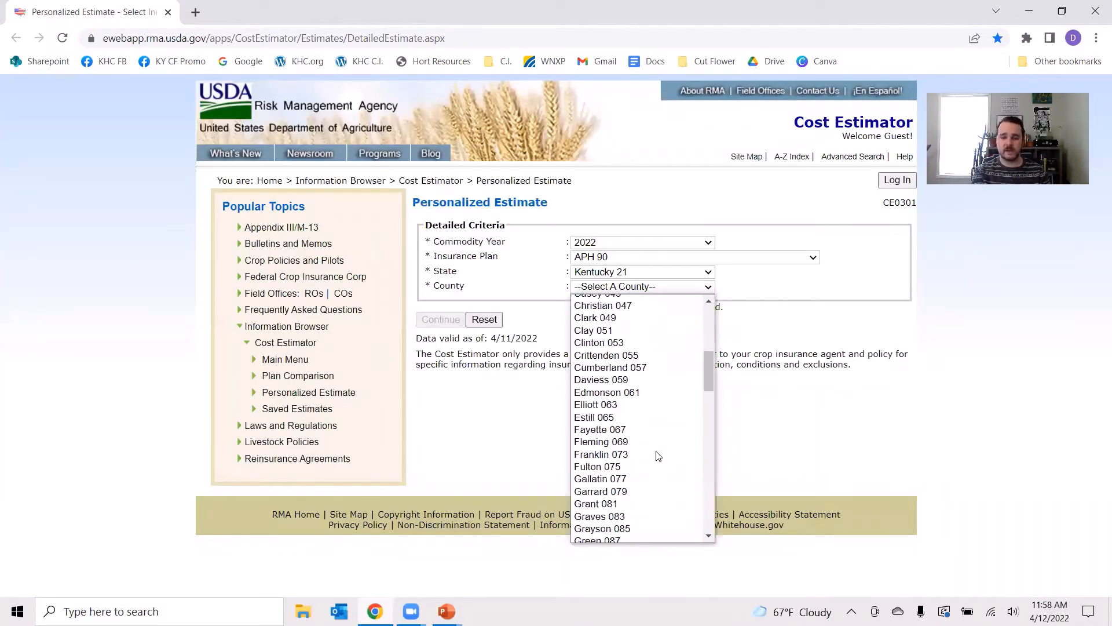
{"action": "scroll", "coordinate": [657, 456], "scroll_direction": "down", "scroll_amount": 3}
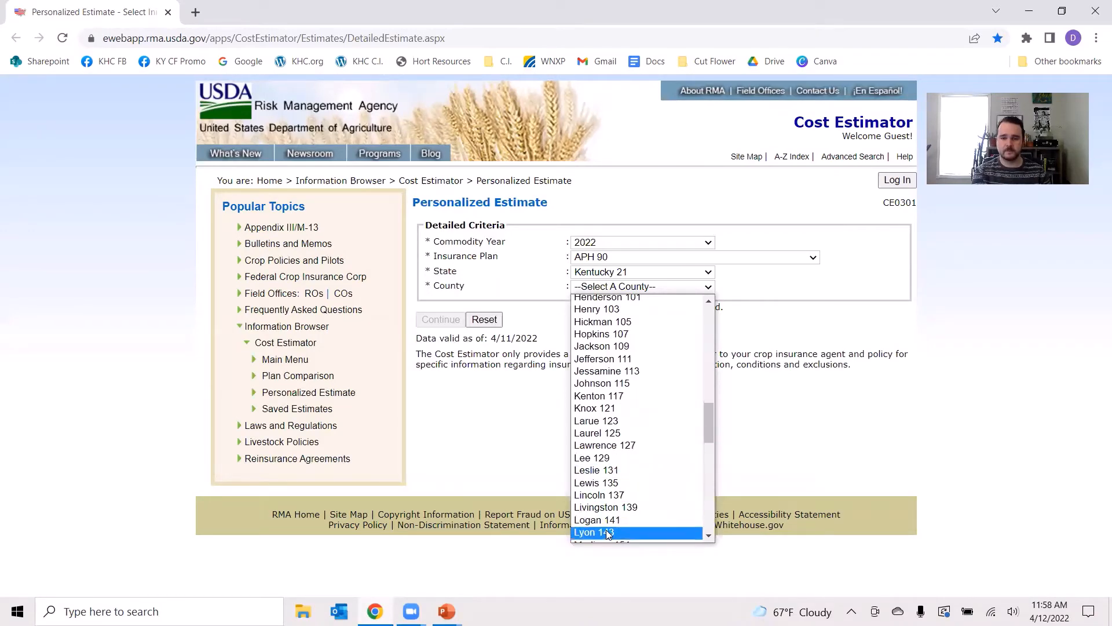
{"action": "left_click", "coordinate": [611, 521]}
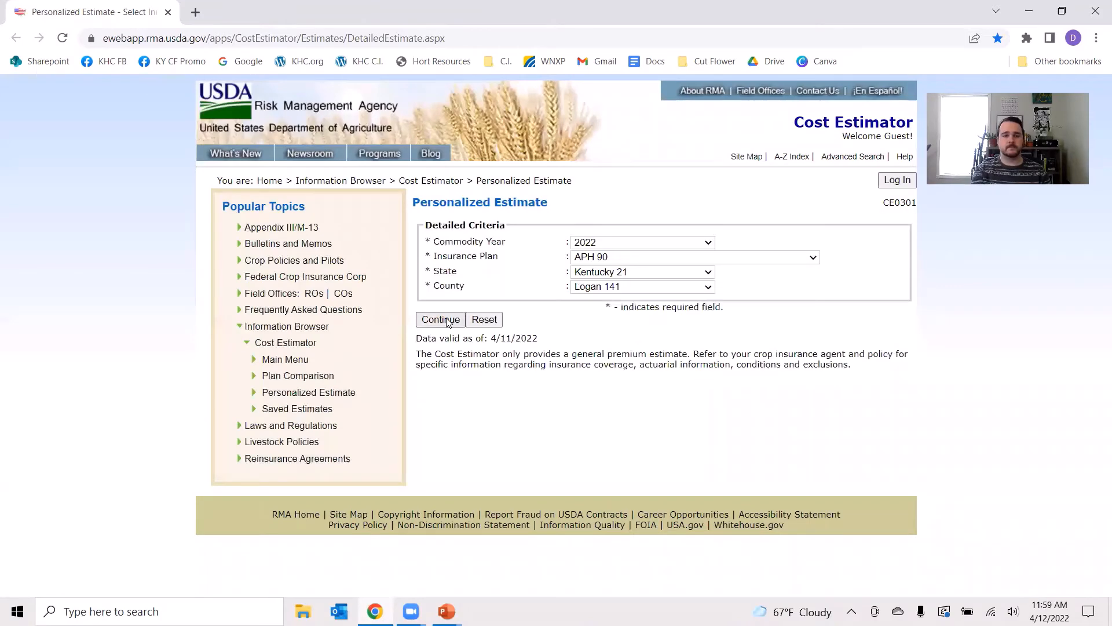
{"action": "left_click", "coordinate": [446, 321]}
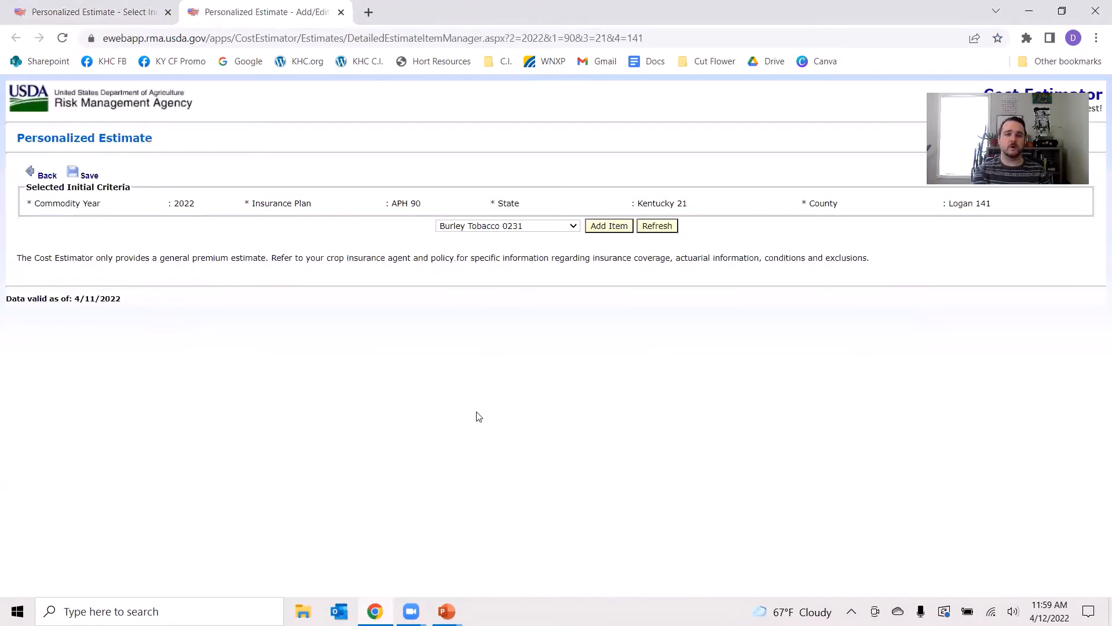
Add three Peaches 0034 items to the personalized estimate.
{"action": "left_click", "coordinate": [573, 226]}
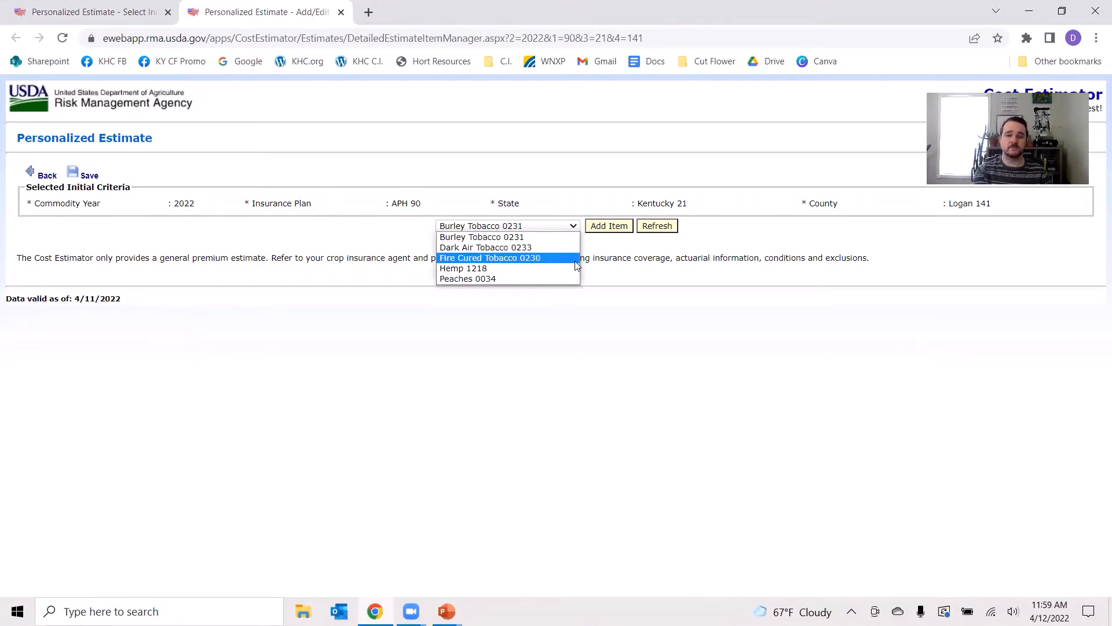
{"action": "left_click", "coordinate": [551, 280]}
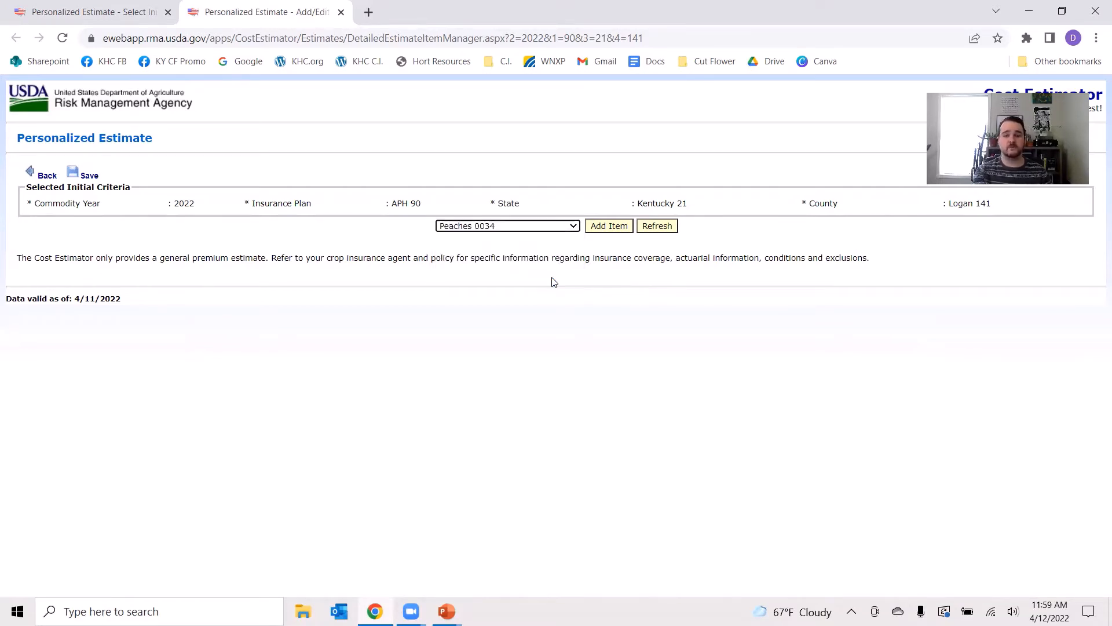
{"action": "left_click", "coordinate": [603, 227]}
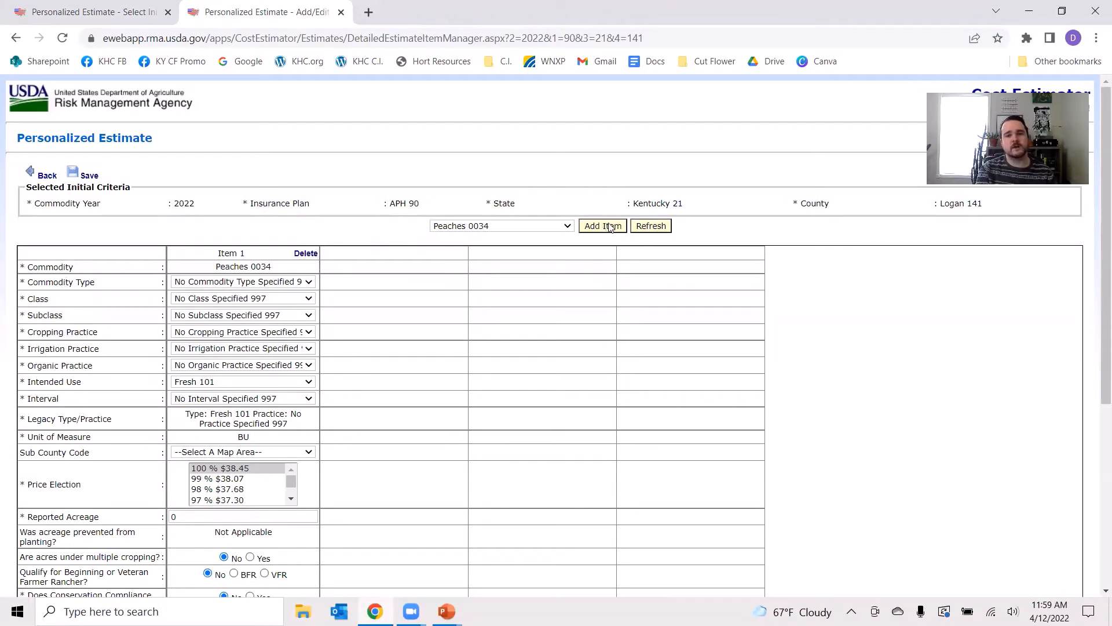
{"action": "left_click", "coordinate": [610, 229]}
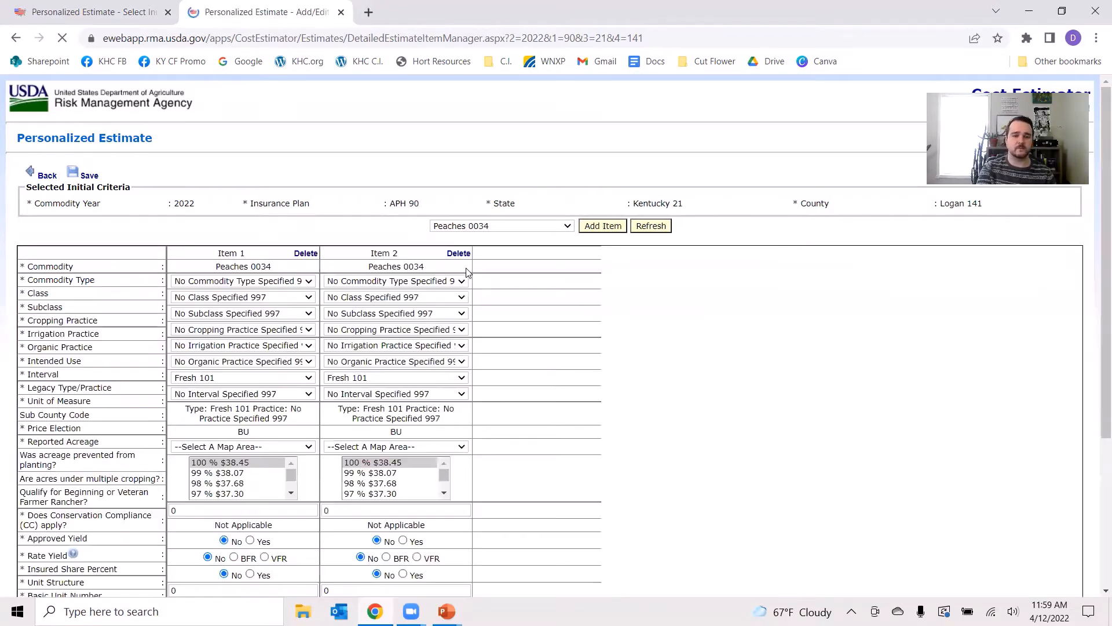
{"action": "left_click", "coordinate": [607, 227]}
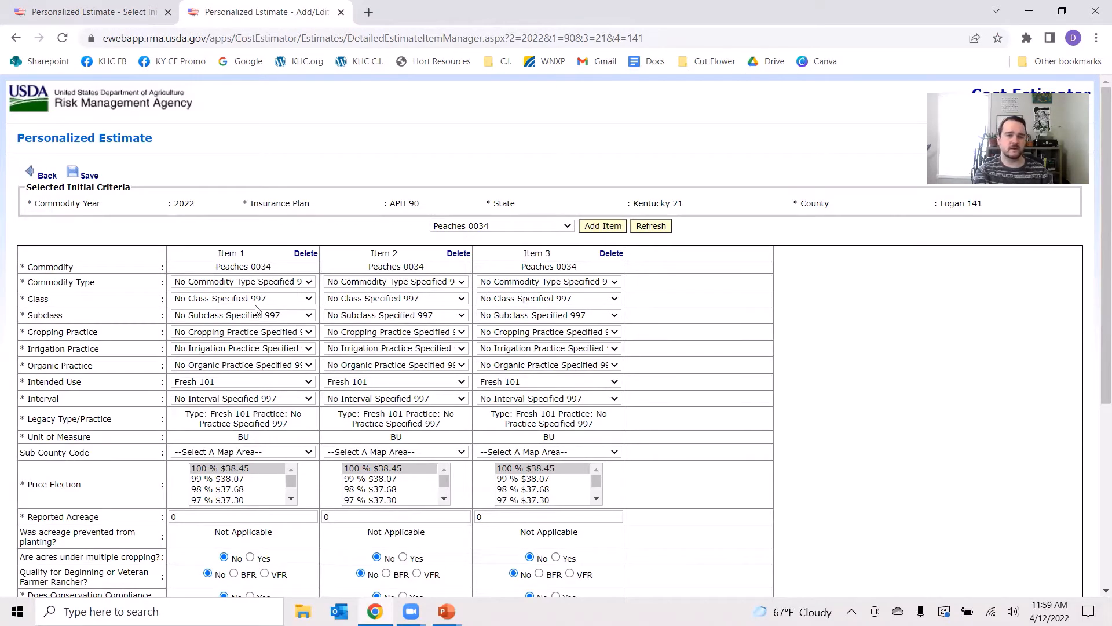
Set Item 3's organic practice to Organic(Certified) 001 and Item 2's intended use to Processing 102.
{"action": "scroll", "coordinate": [256, 309], "scroll_direction": "down", "scroll_amount": 1}
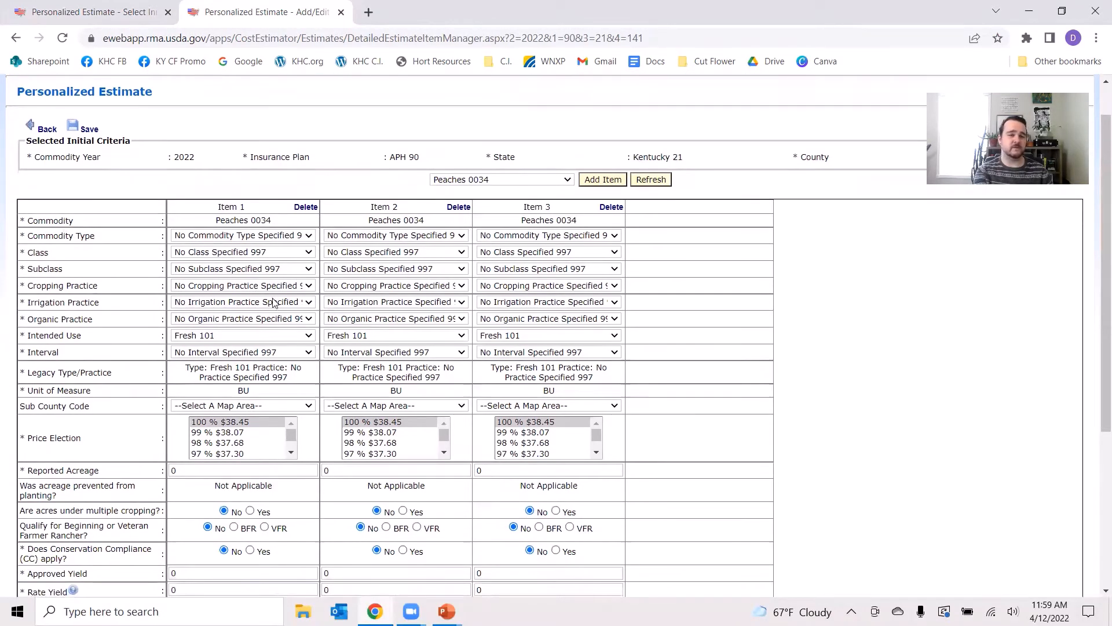
{"action": "left_click", "coordinate": [280, 303]}
{"action": "left_click", "coordinate": [282, 307]}
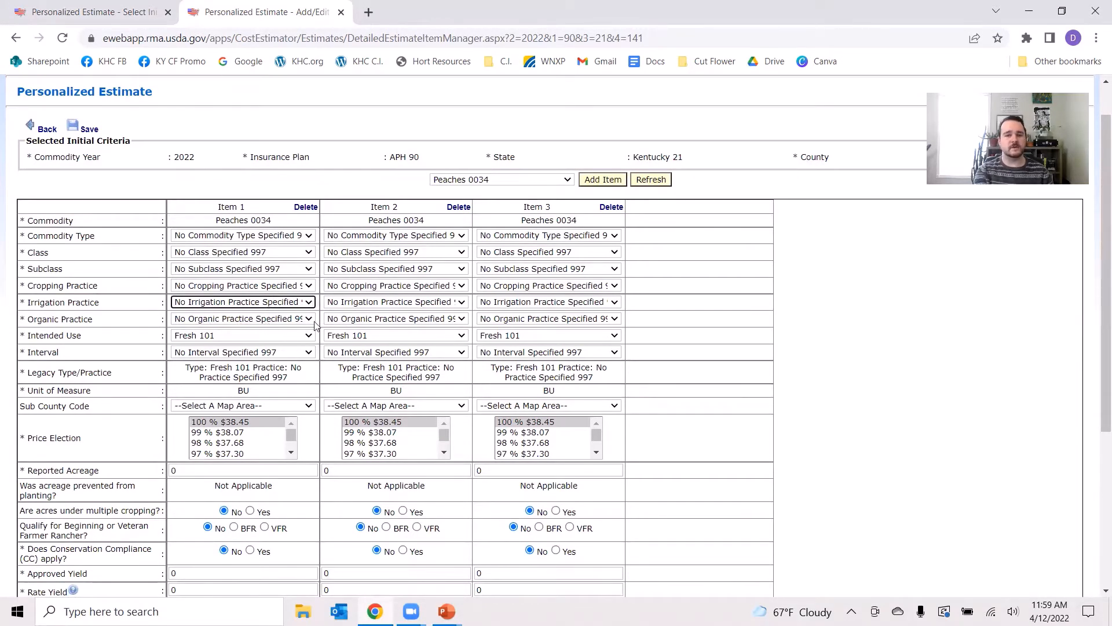
{"action": "left_click", "coordinate": [496, 319]}
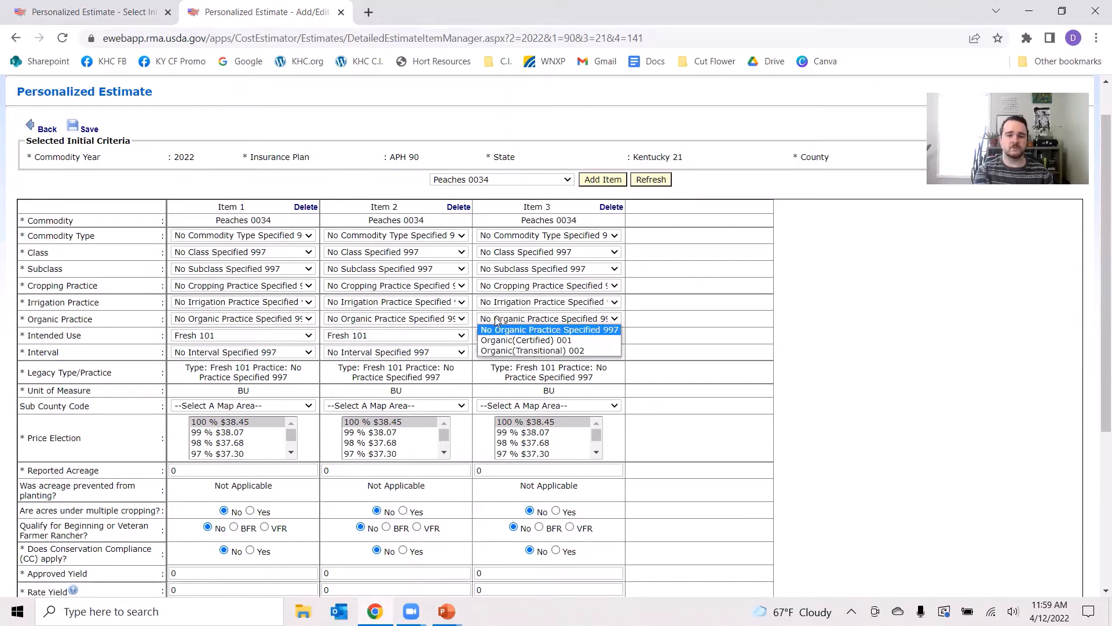
{"action": "left_click", "coordinate": [505, 340]}
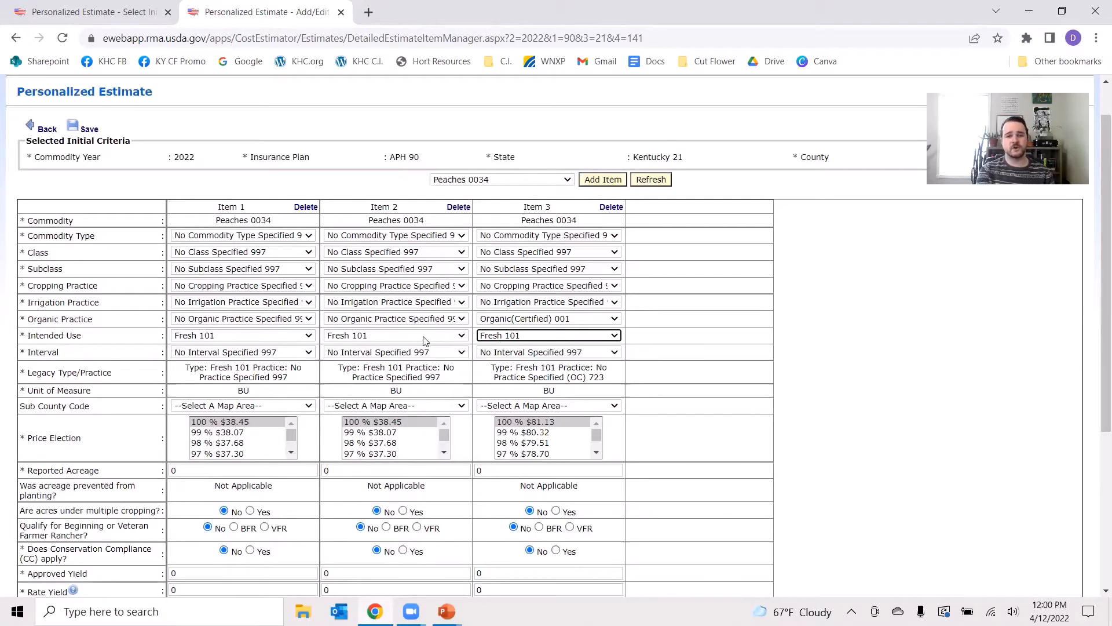
{"action": "left_click", "coordinate": [404, 336]}
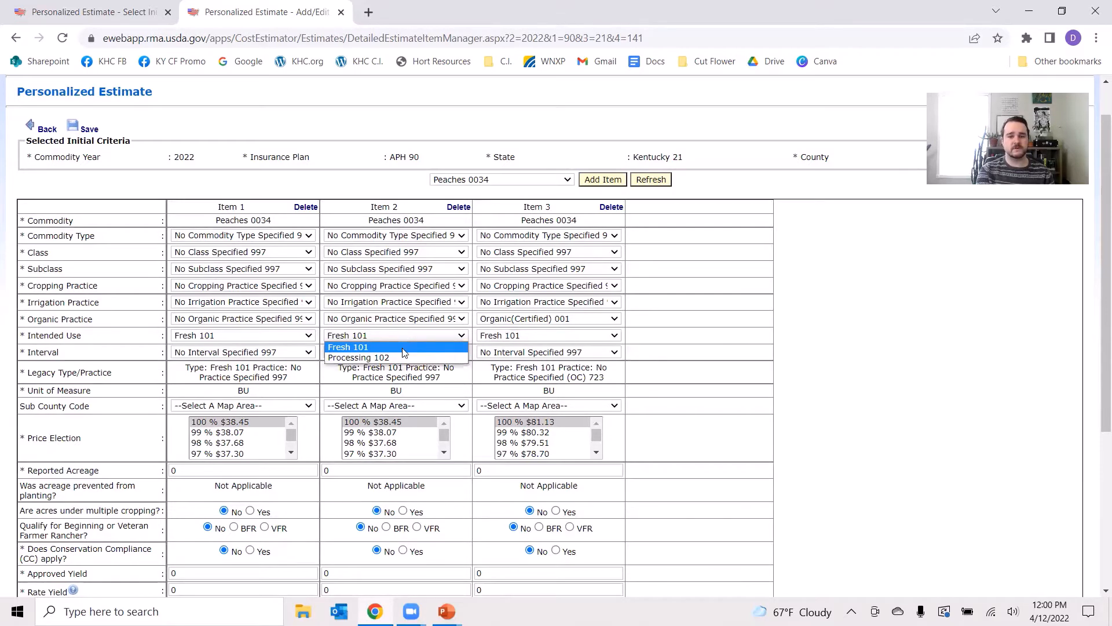
{"action": "left_click", "coordinate": [404, 357]}
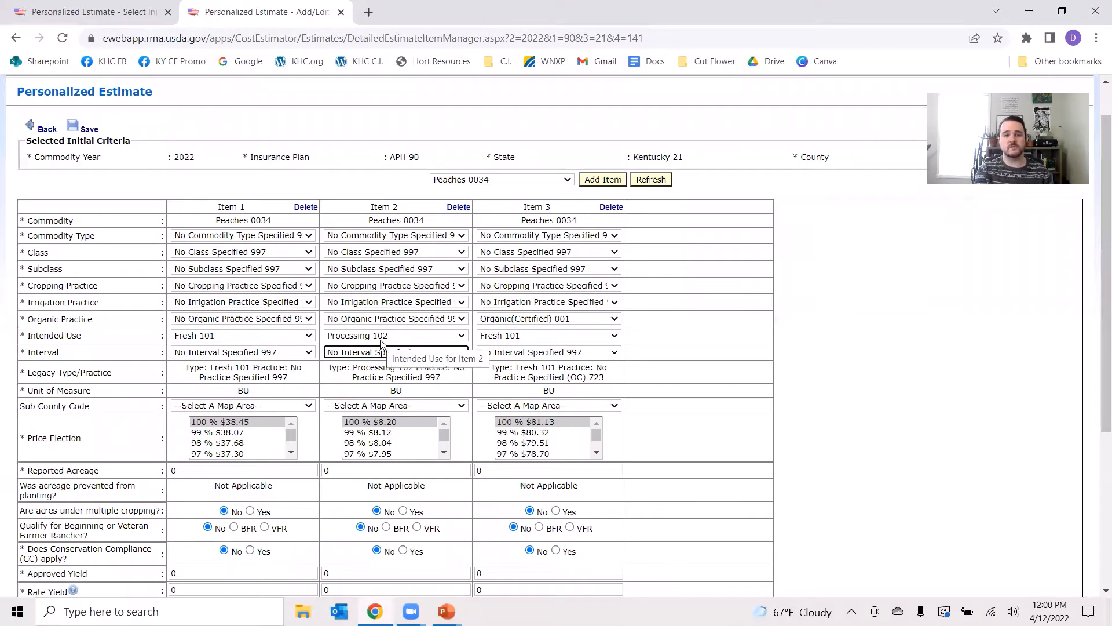
Examine the price election options of the three peach items and the acreage, yield and unit fields below them.
{"action": "scroll", "coordinate": [394, 339], "scroll_direction": "down", "scroll_amount": 3}
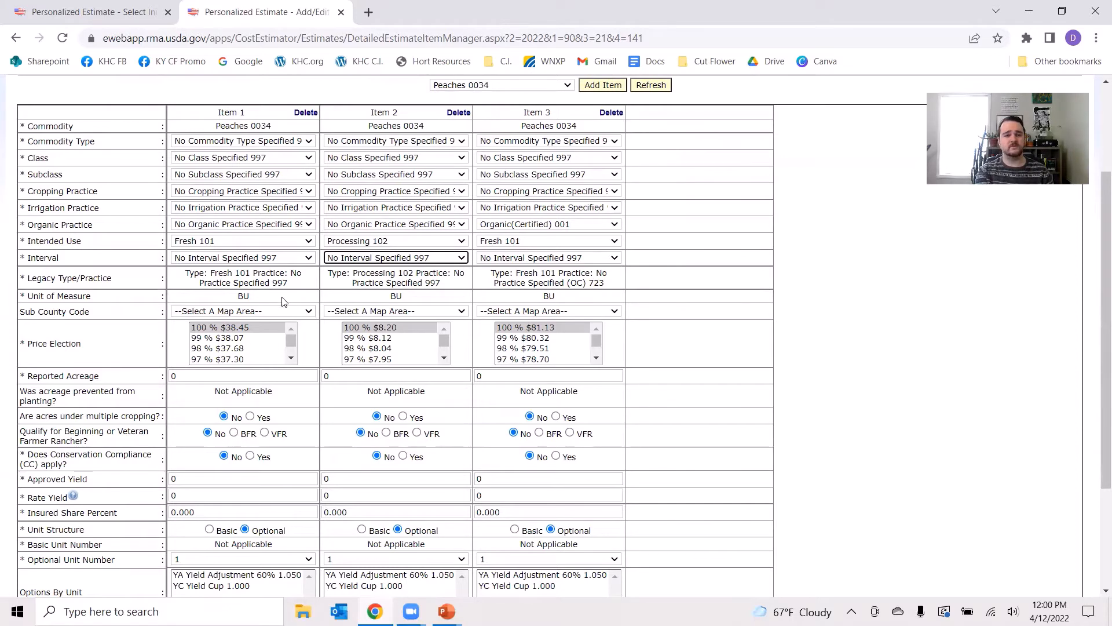
{"action": "scroll", "coordinate": [300, 298], "scroll_direction": "down", "scroll_amount": 1}
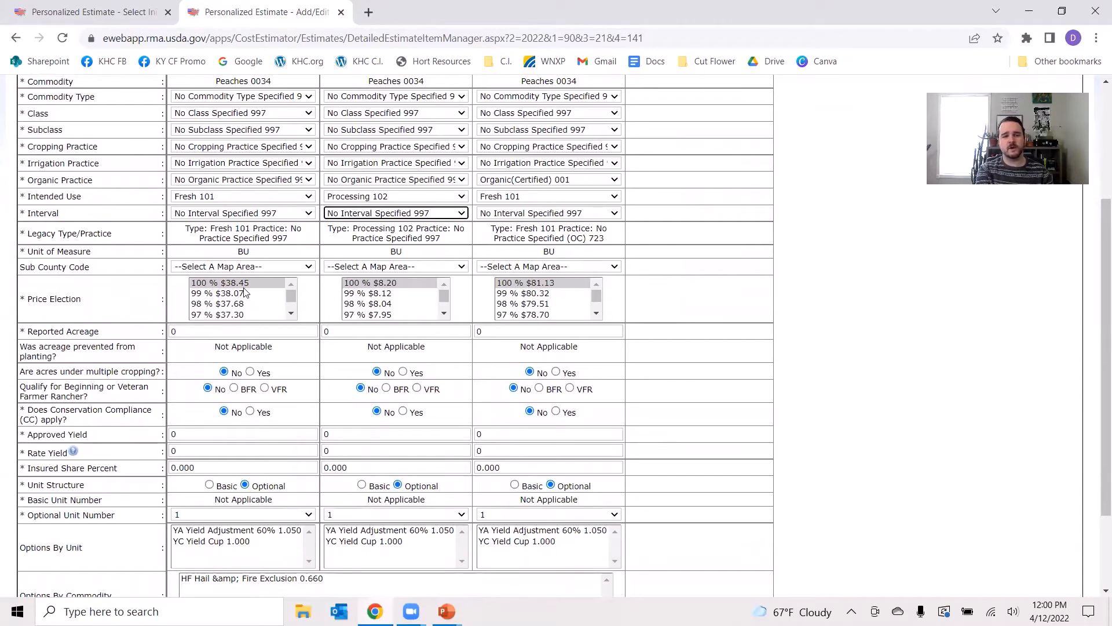
{"action": "scroll", "coordinate": [243, 298], "scroll_direction": "down", "scroll_amount": 3}
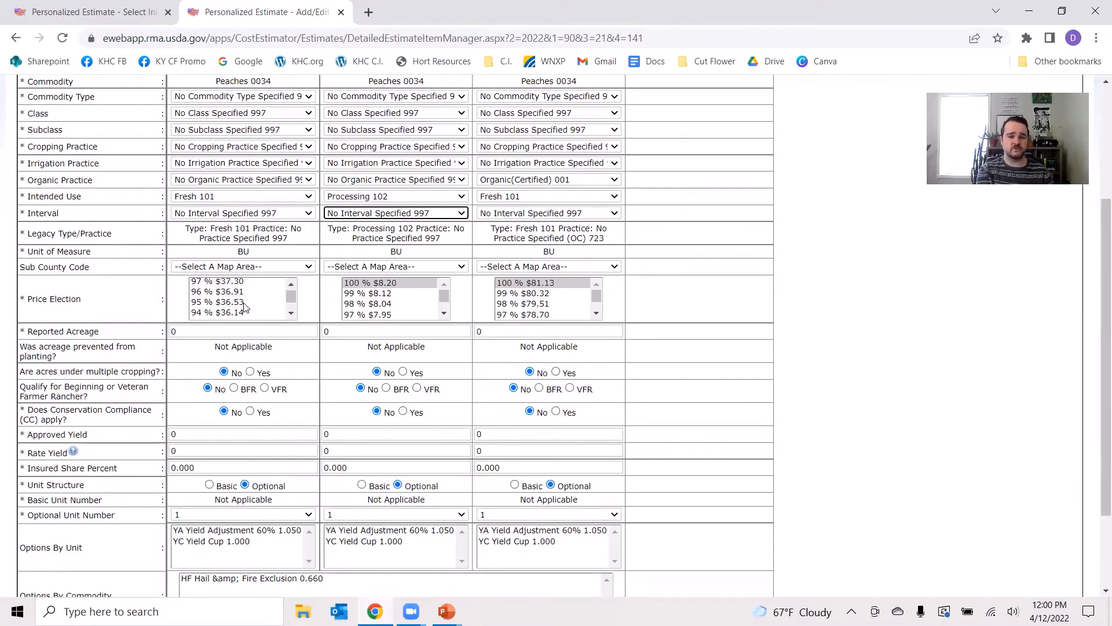
{"action": "scroll", "coordinate": [244, 307], "scroll_direction": "up", "scroll_amount": 6}
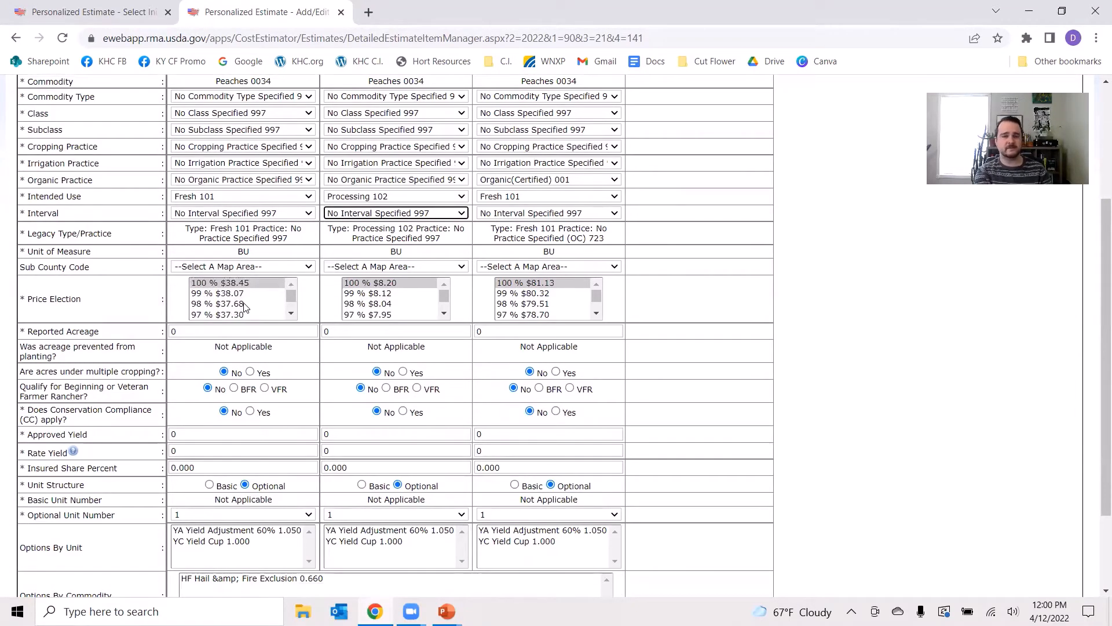
{"action": "scroll", "coordinate": [244, 307], "scroll_direction": "down", "scroll_amount": 1}
{"action": "scroll", "coordinate": [244, 307], "scroll_direction": "down", "scroll_amount": 2}
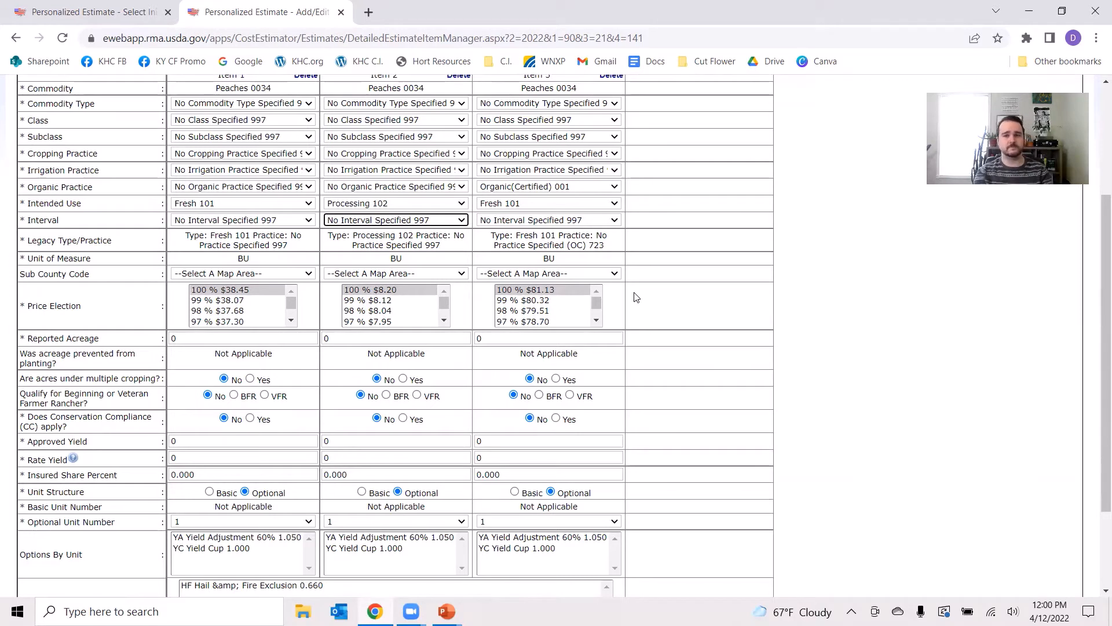
{"action": "left_click", "coordinate": [615, 296]}
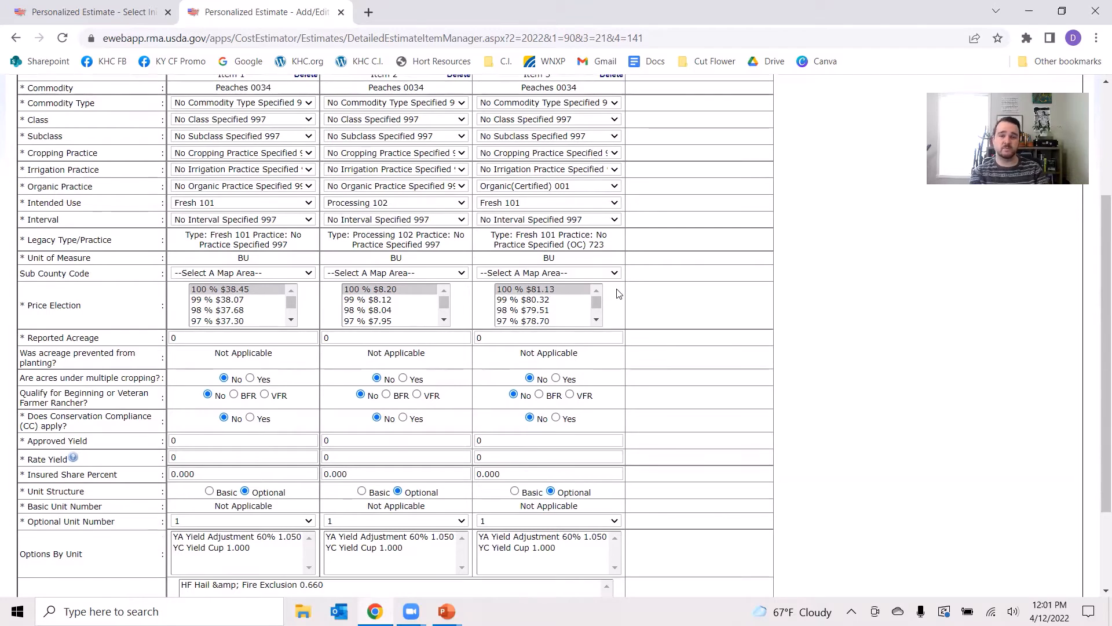
{"action": "scroll", "coordinate": [617, 294], "scroll_direction": "down", "scroll_amount": 2}
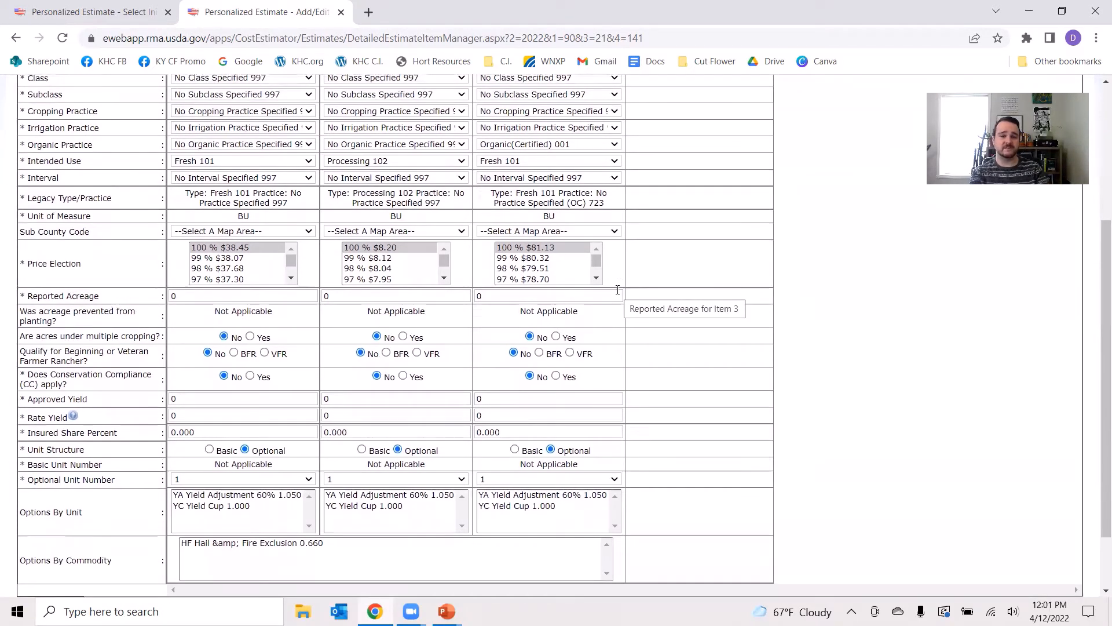
Set the reported acreage to 1 for all three peach items.
{"action": "scroll", "coordinate": [618, 290], "scroll_direction": "down", "scroll_amount": 2}
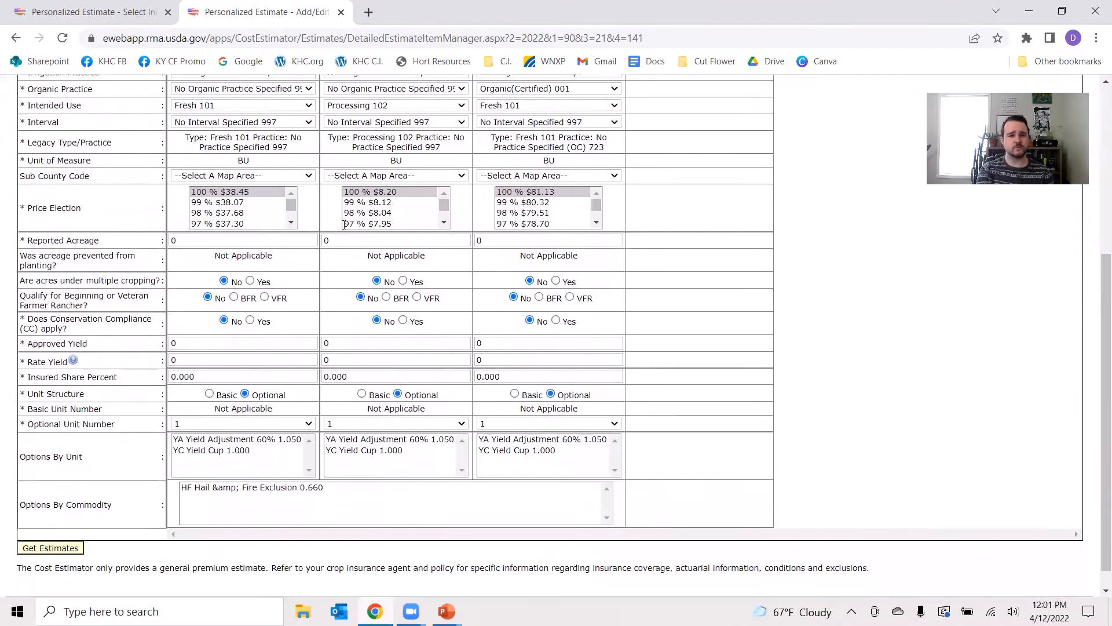
{"action": "left_click", "coordinate": [245, 239]}
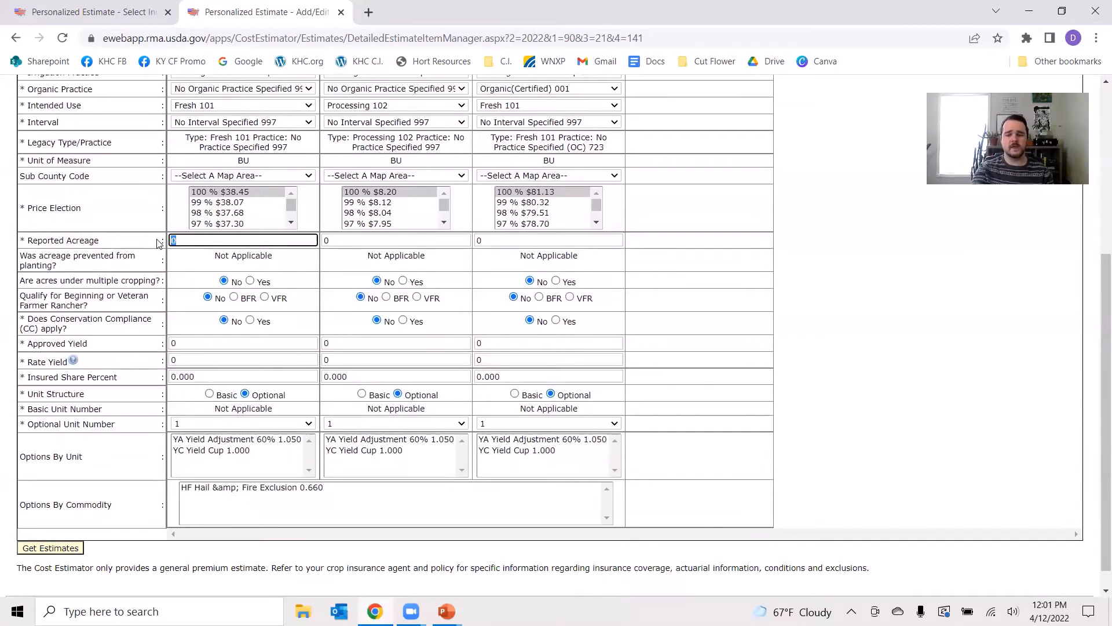
{"action": "left_click", "coordinate": [340, 240]}
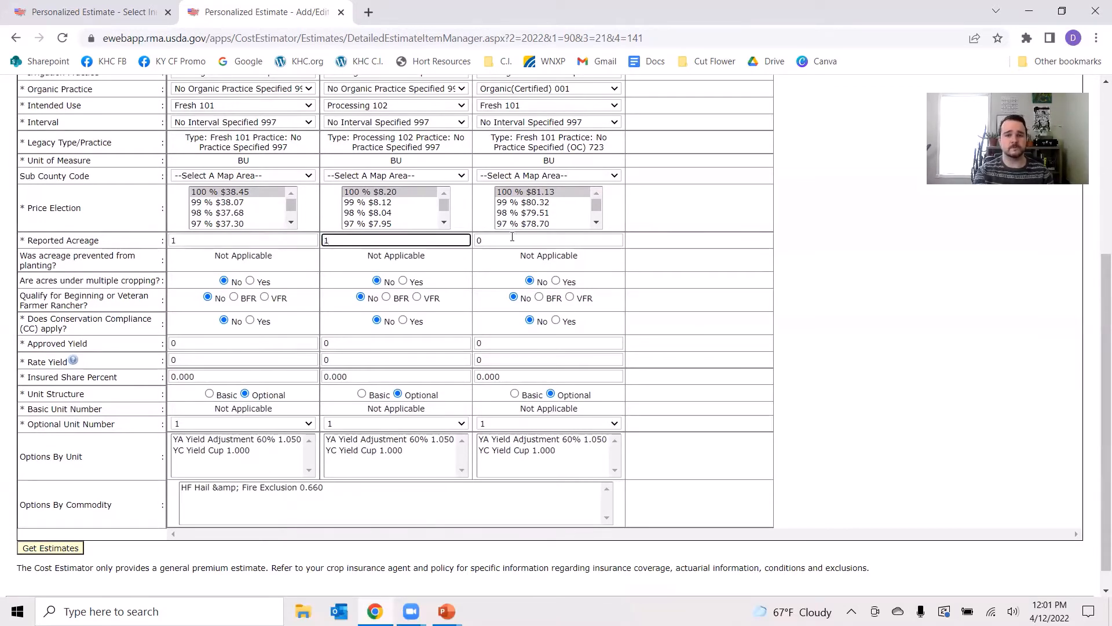
{"action": "left_click", "coordinate": [482, 240]}
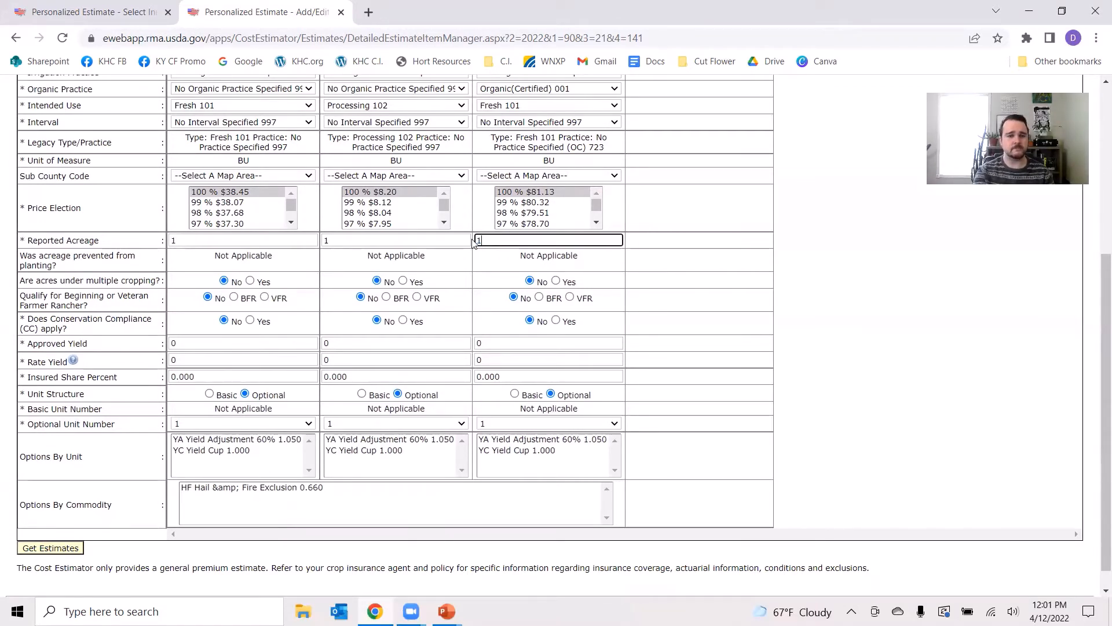
{"action": "type", "text": "1"}
{"action": "left_click", "coordinate": [279, 287]}
Set the approved yield to 180 for all three peach items.
{"action": "scroll", "coordinate": [279, 287], "scroll_direction": "down", "scroll_amount": 1}
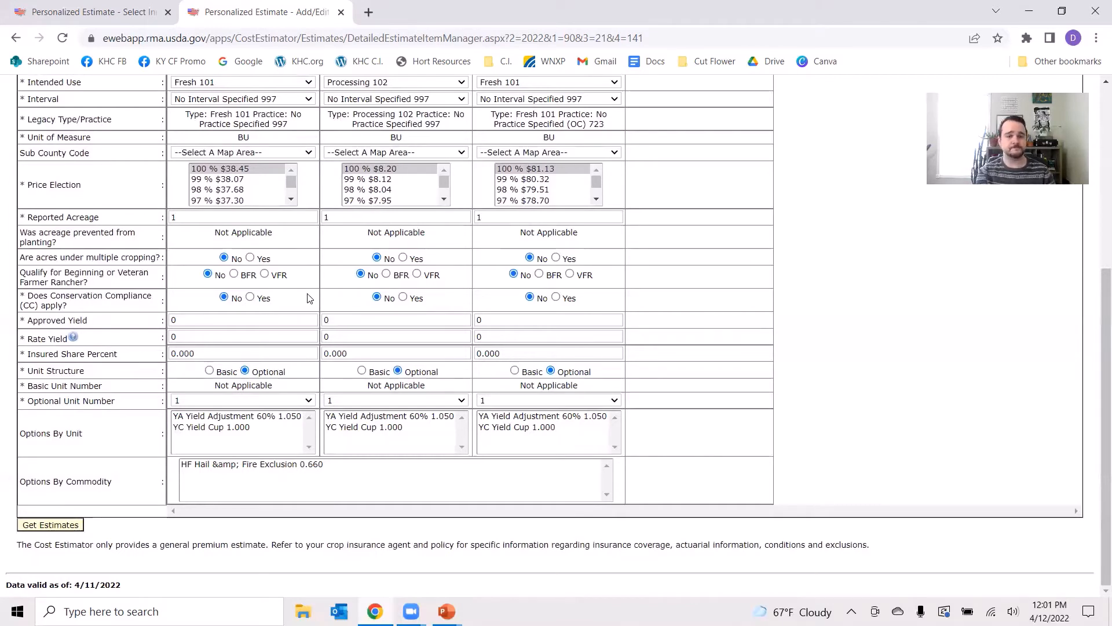
{"action": "left_click", "coordinate": [209, 320]}
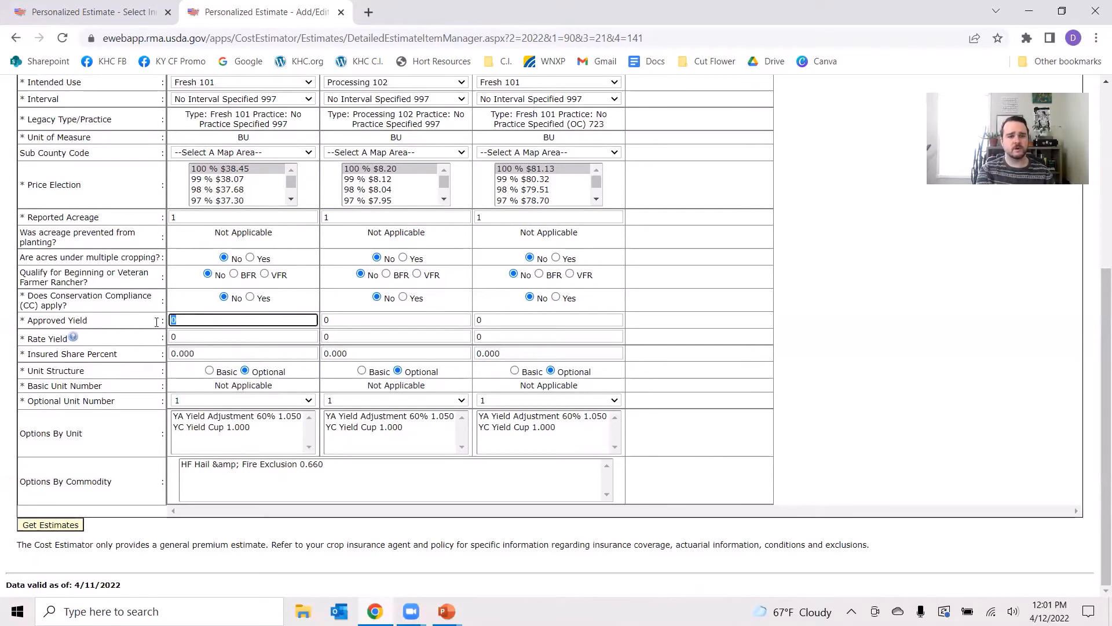
{"action": "type", "text": "180"}
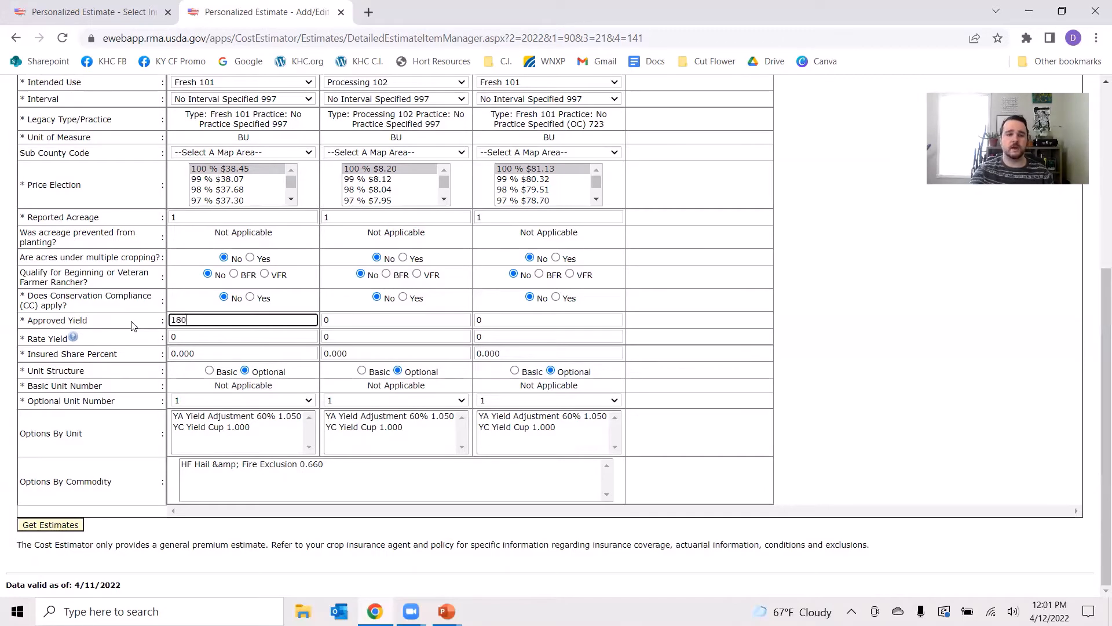
{"action": "left_click", "coordinate": [369, 323]}
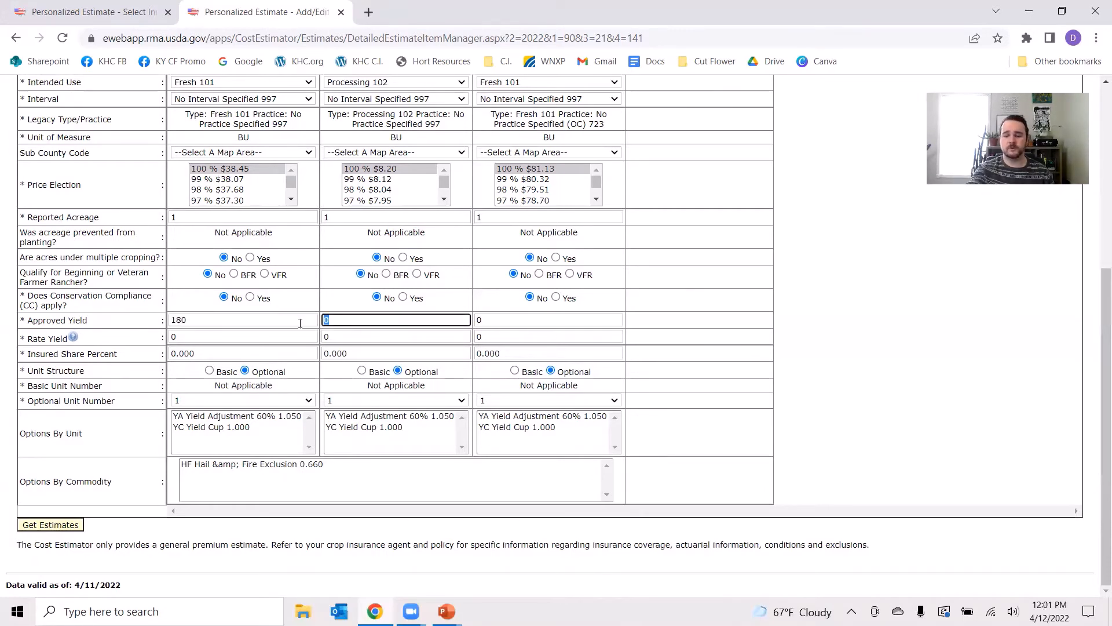
{"action": "type", "text": "180"}
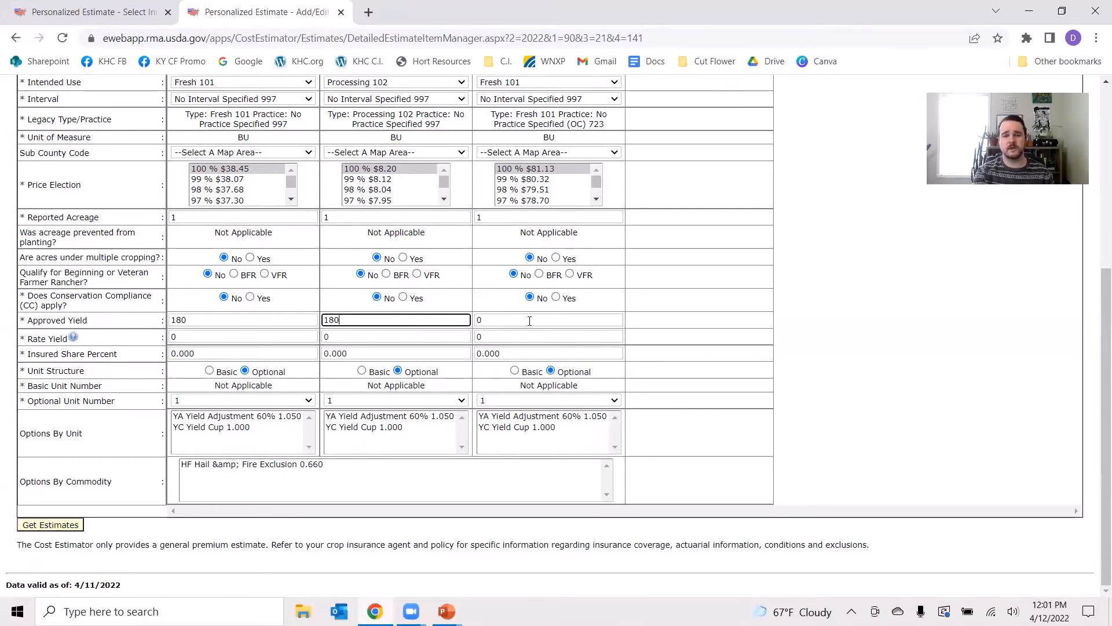
{"action": "left_click", "coordinate": [530, 321]}
{"action": "type", "text": "18"}
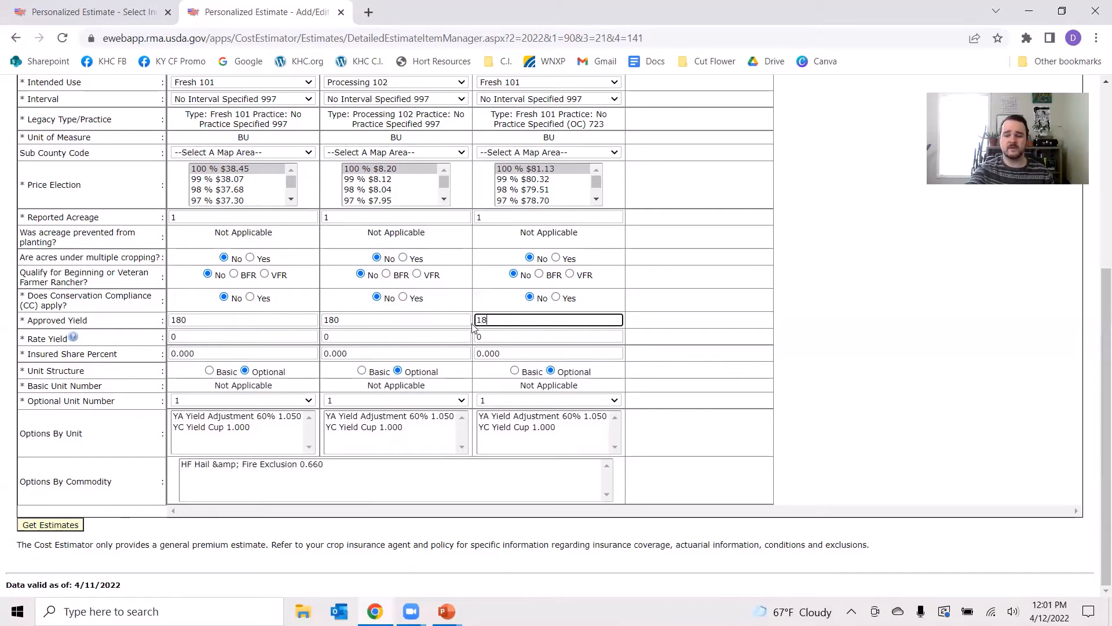
{"action": "type", "text": "0"}
{"action": "left_click", "coordinate": [645, 334]}
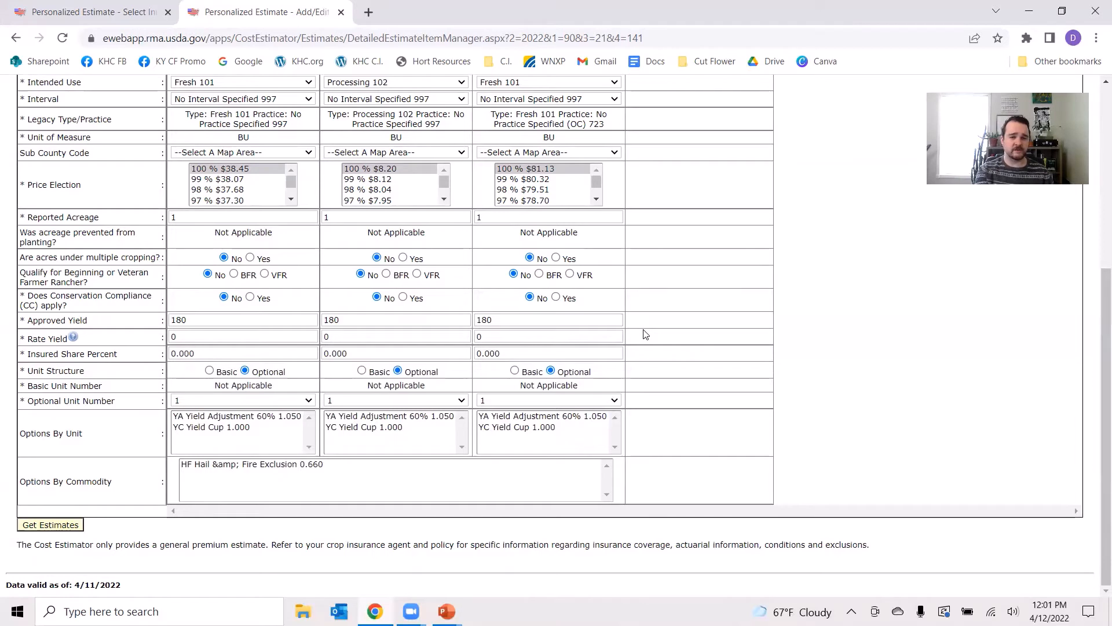
Set the insured share percent to 1.000 for all three peach items.
{"action": "left_click", "coordinate": [220, 340]}
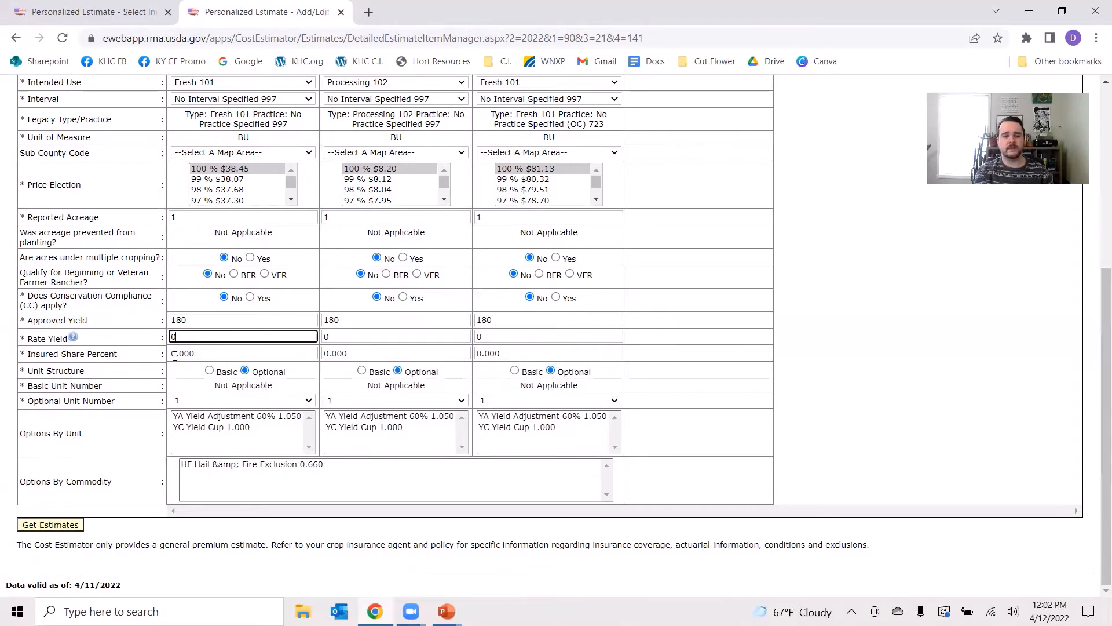
{"action": "left_click_drag", "start_coordinate": [175, 354], "coordinate": [170, 359]}
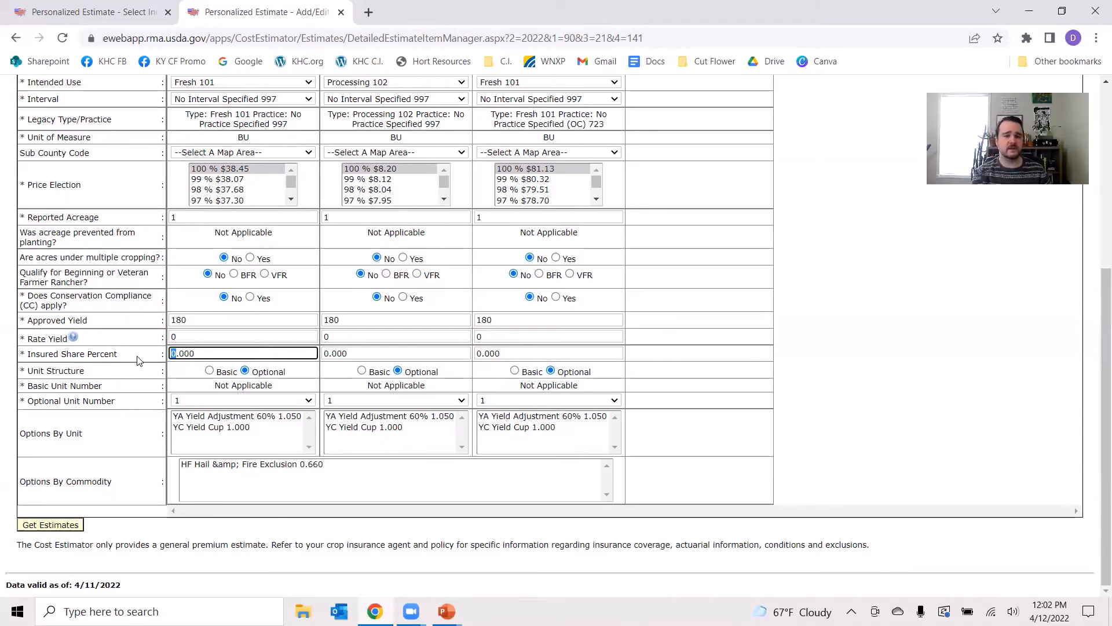
{"action": "type", "text": "1"}
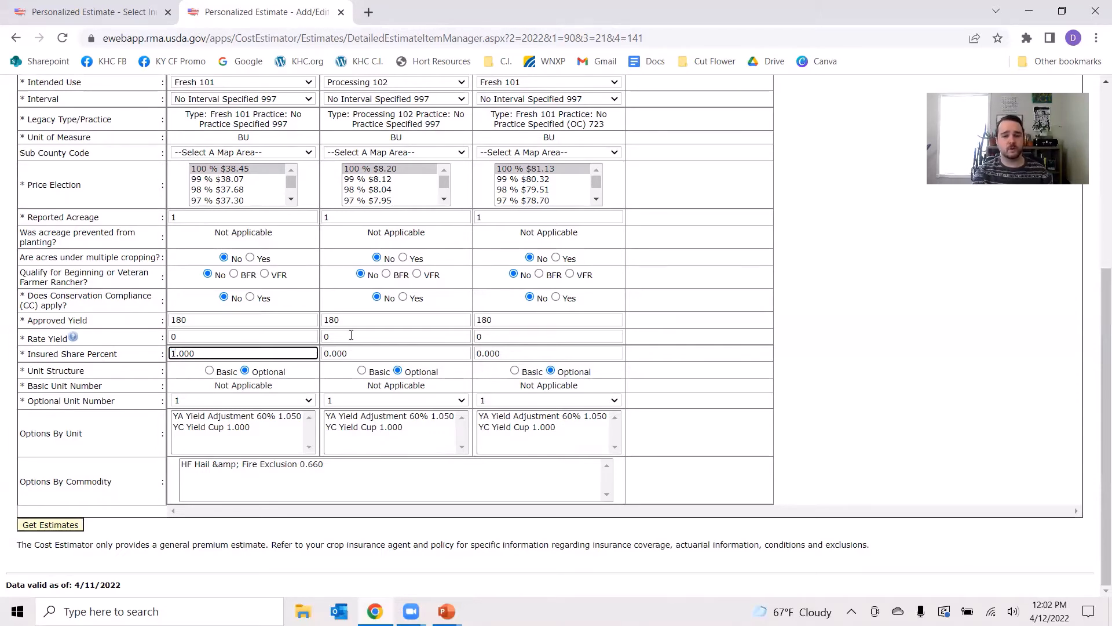
{"action": "left_click_drag", "start_coordinate": [329, 352], "coordinate": [320, 345]}
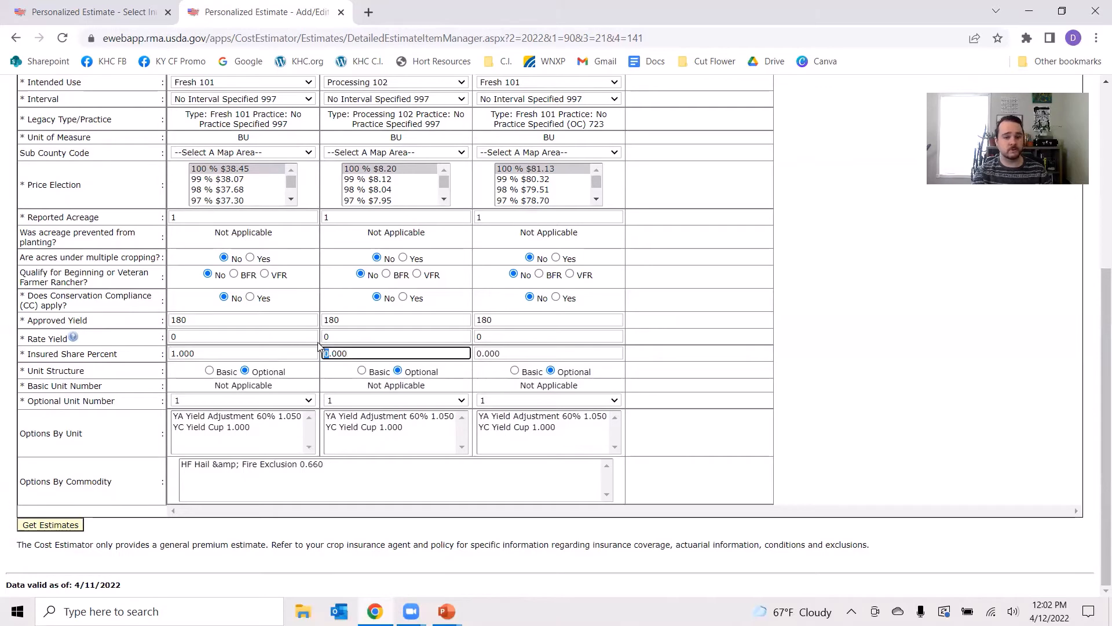
{"action": "type", "text": "1"}
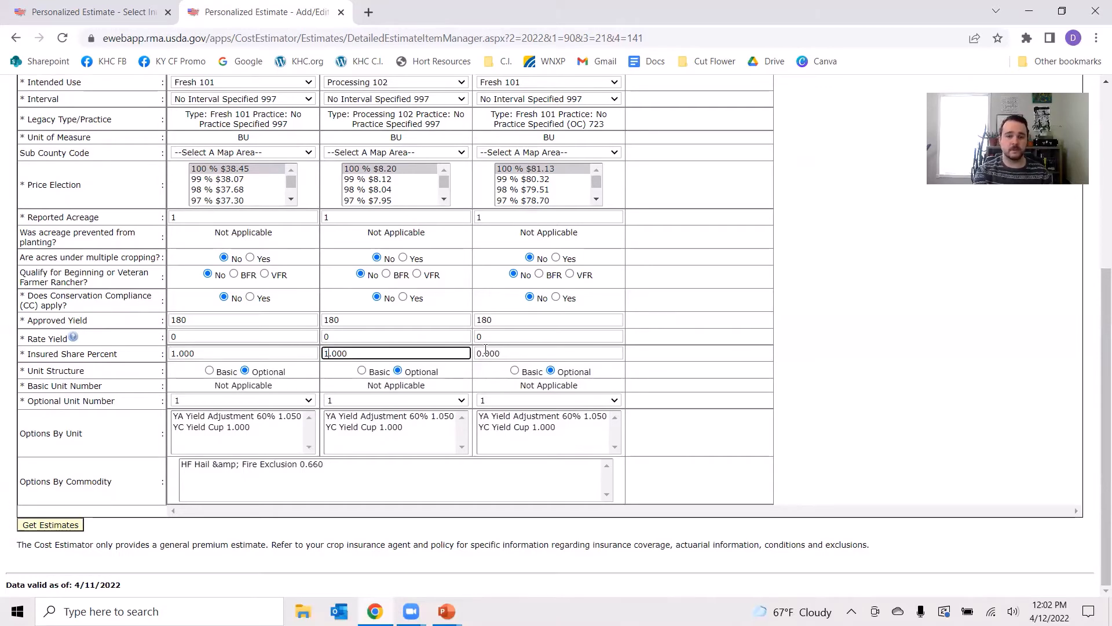
{"action": "left_click_drag", "start_coordinate": [486, 353], "coordinate": [448, 346]}
{"action": "type", "text": "1"}
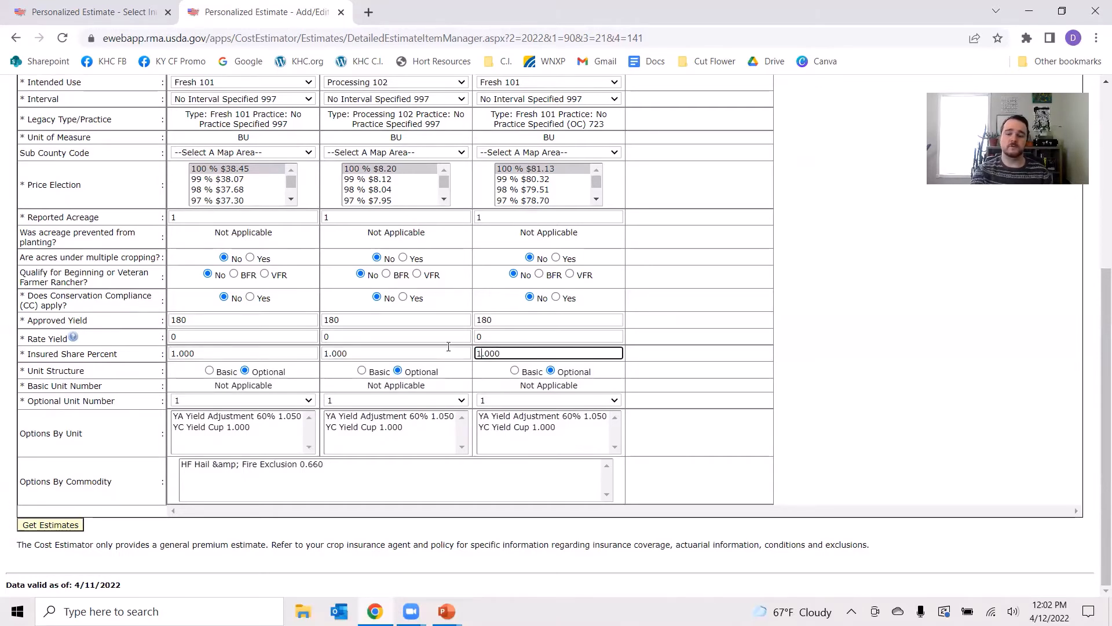
{"action": "left_click", "coordinate": [809, 374]}
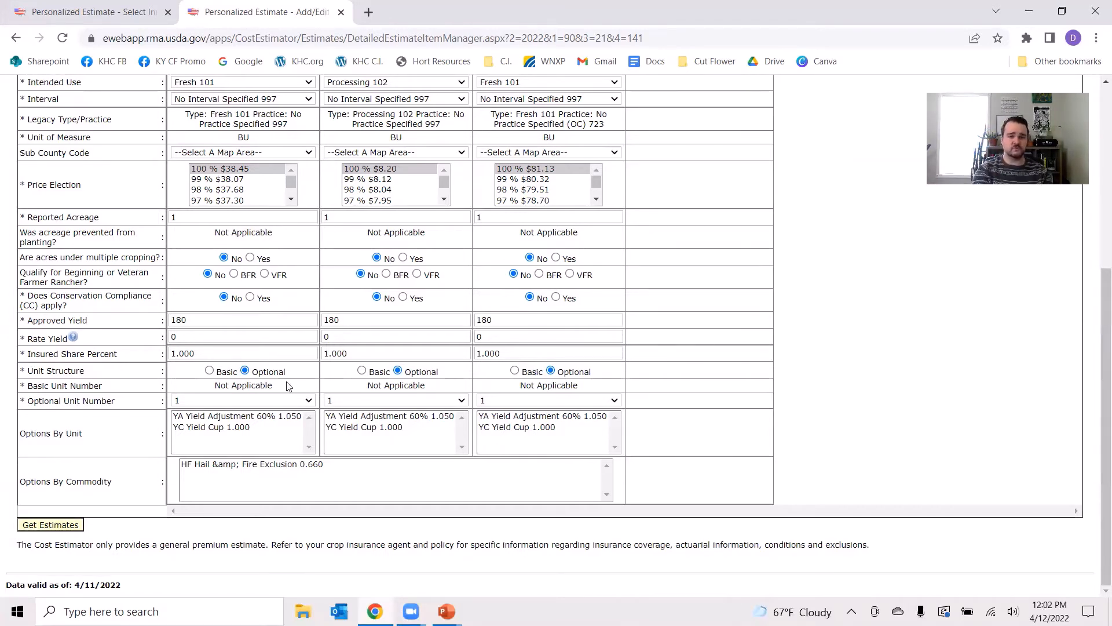
Set the unit structure of all three peach items to Basic and request the estimates.
{"action": "left_click", "coordinate": [209, 370]}
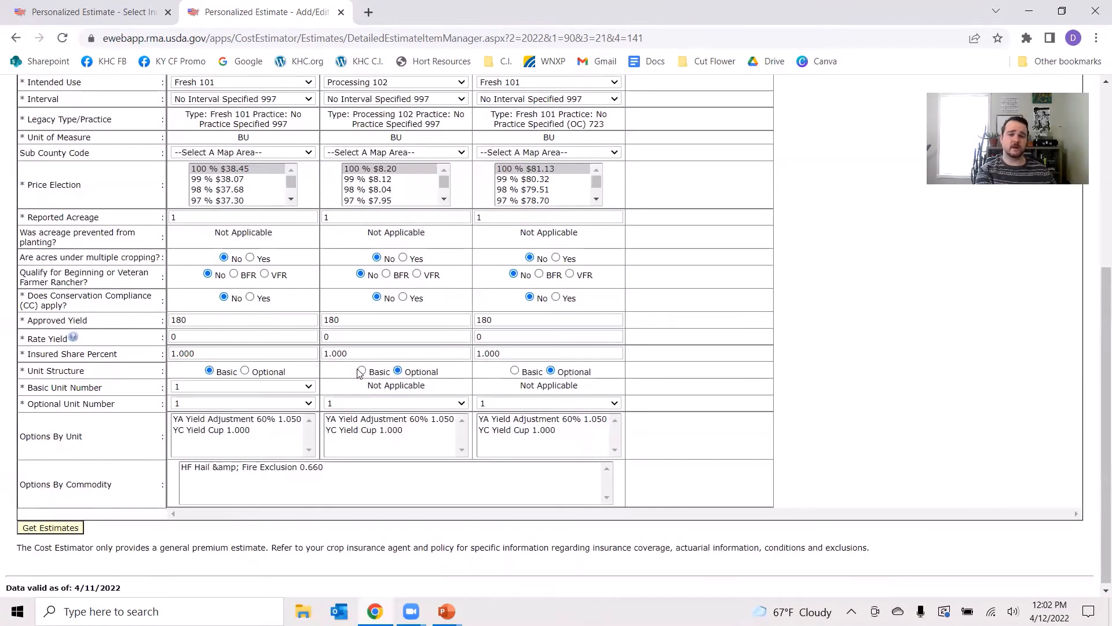
{"action": "left_click", "coordinate": [361, 370]}
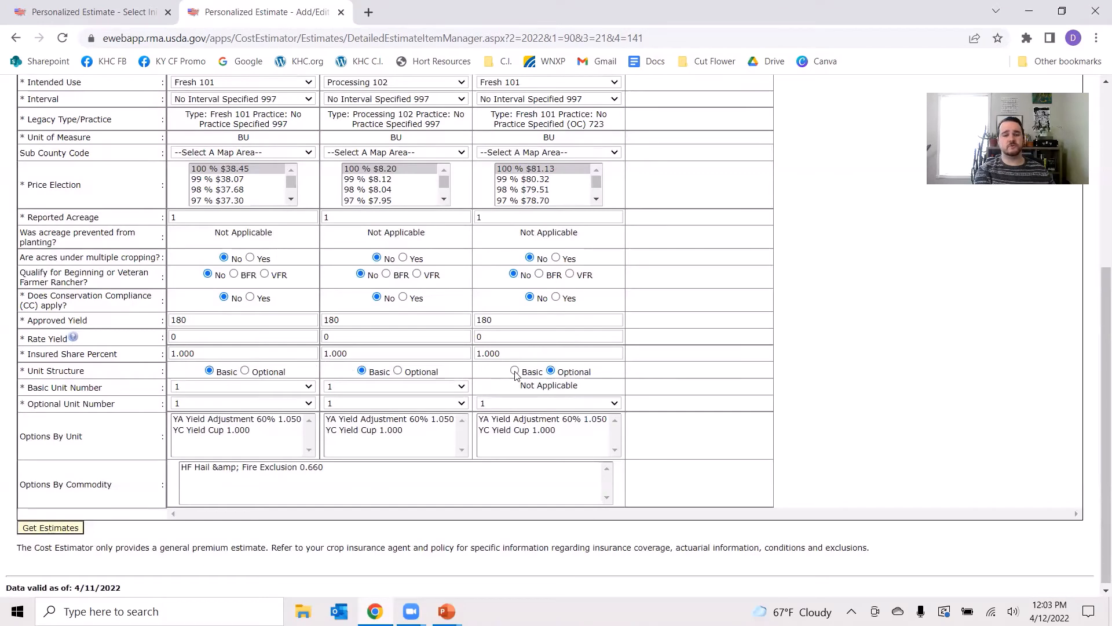
{"action": "left_click", "coordinate": [514, 370]}
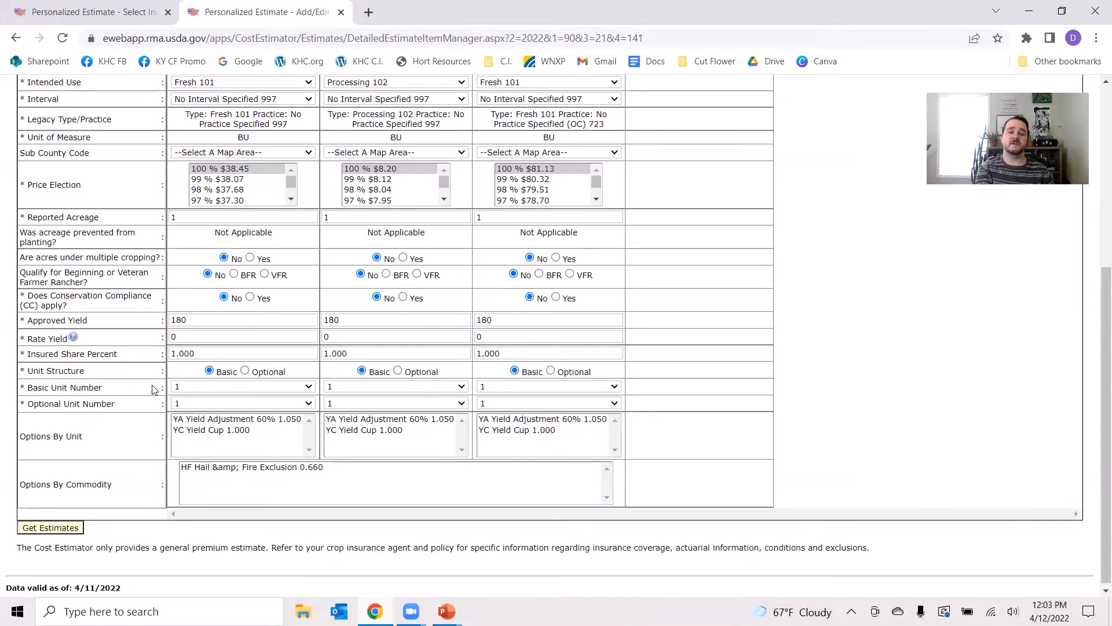
{"action": "scroll", "coordinate": [153, 388], "scroll_direction": "down", "scroll_amount": 1}
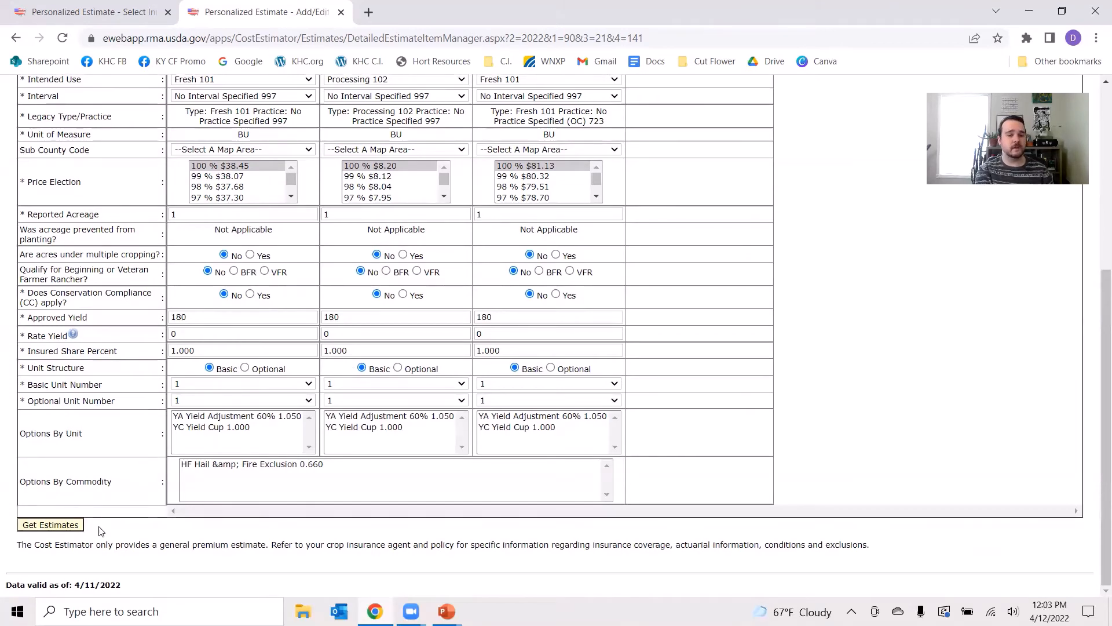
{"action": "left_click", "coordinate": [51, 525]}
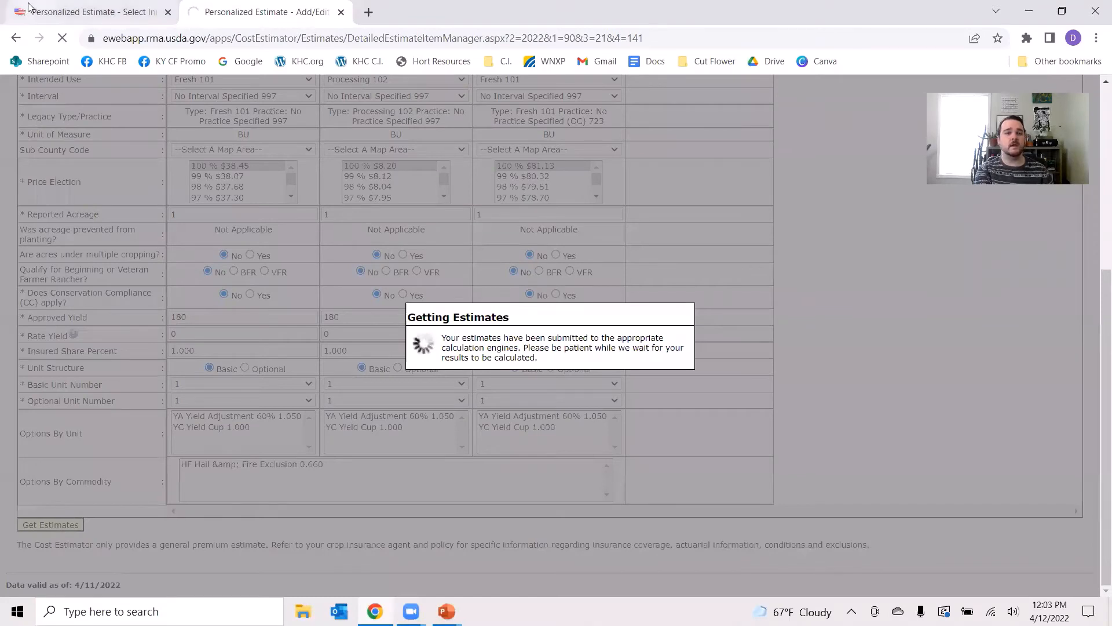
Return to the initial criteria page, change the insurance plan to Whole Farm Revenue Protection 76 and continue to a new item page.
{"action": "left_click", "coordinate": [103, 7]}
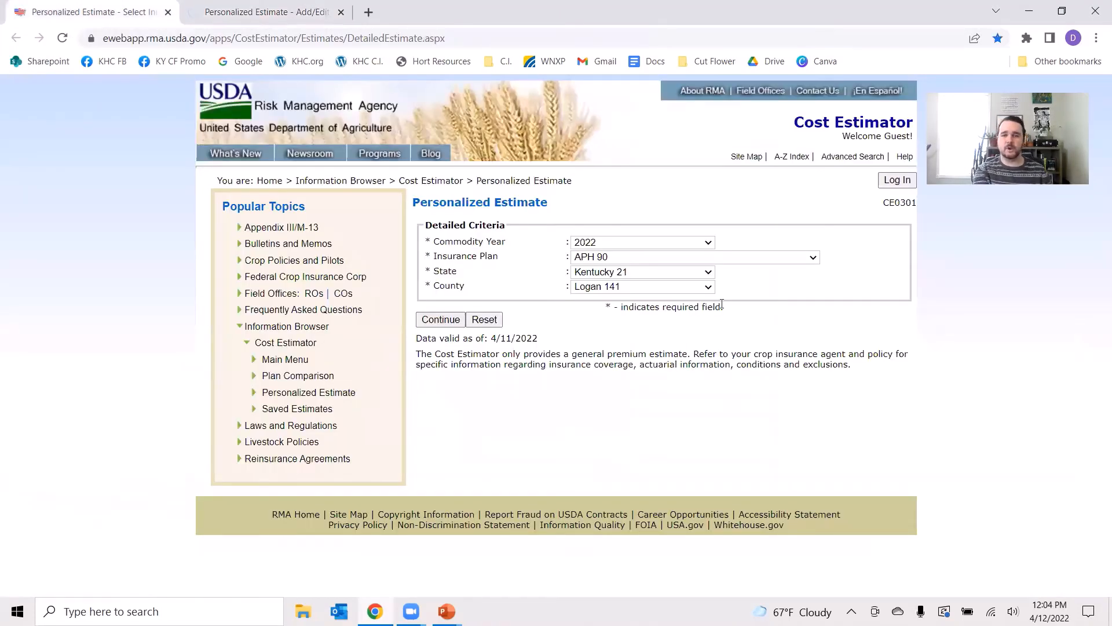
{"action": "left_click", "coordinate": [813, 258]}
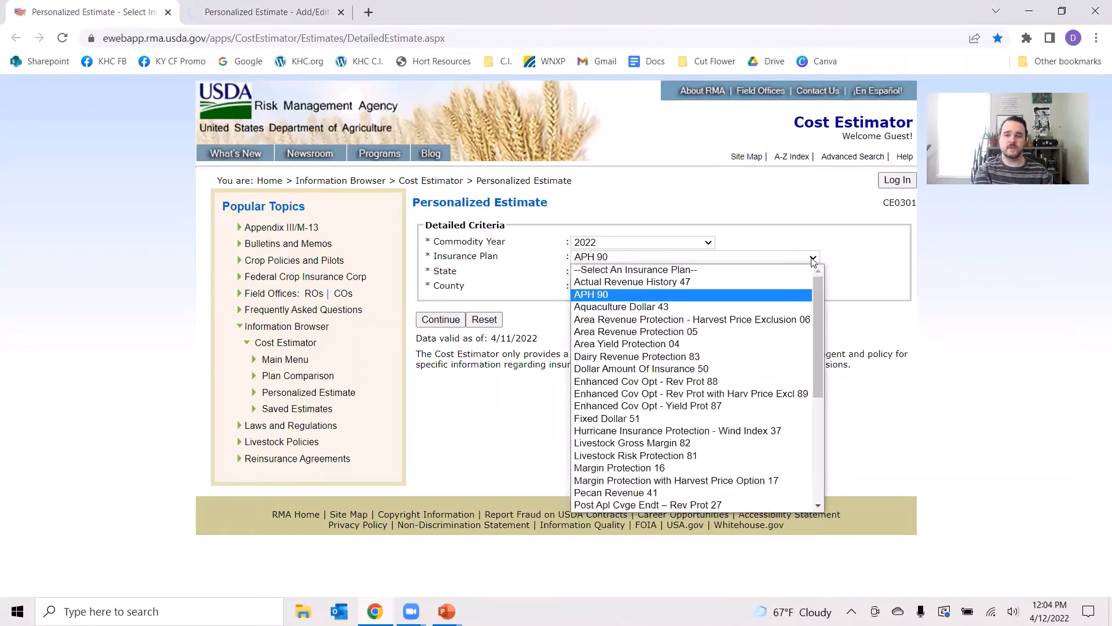
{"action": "scroll", "coordinate": [688, 420], "scroll_direction": "down", "scroll_amount": 10}
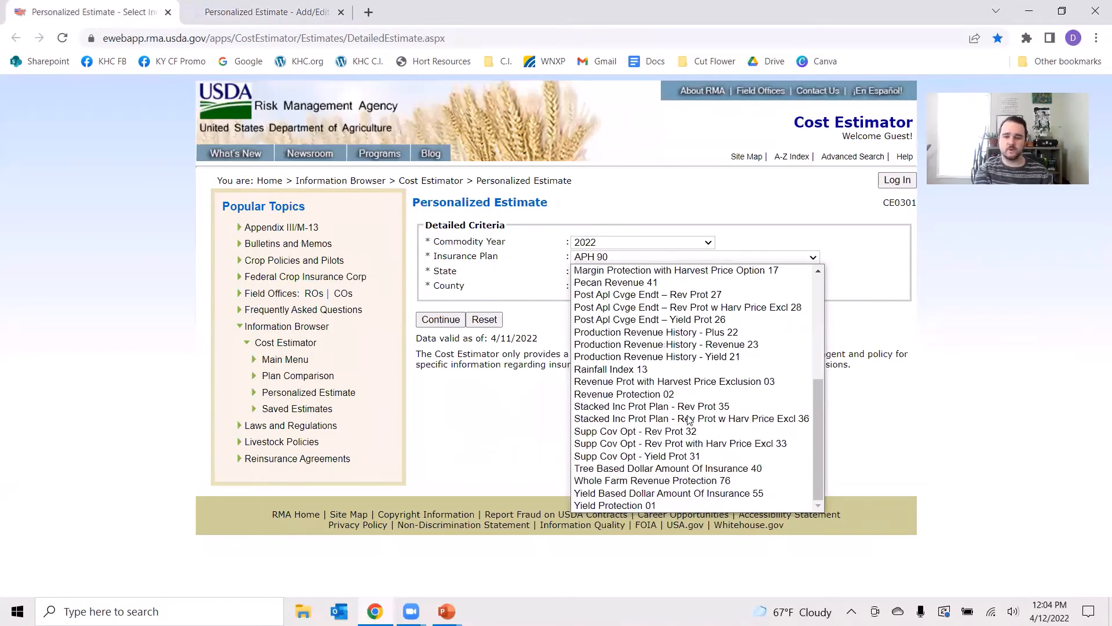
{"action": "left_click", "coordinate": [687, 480]}
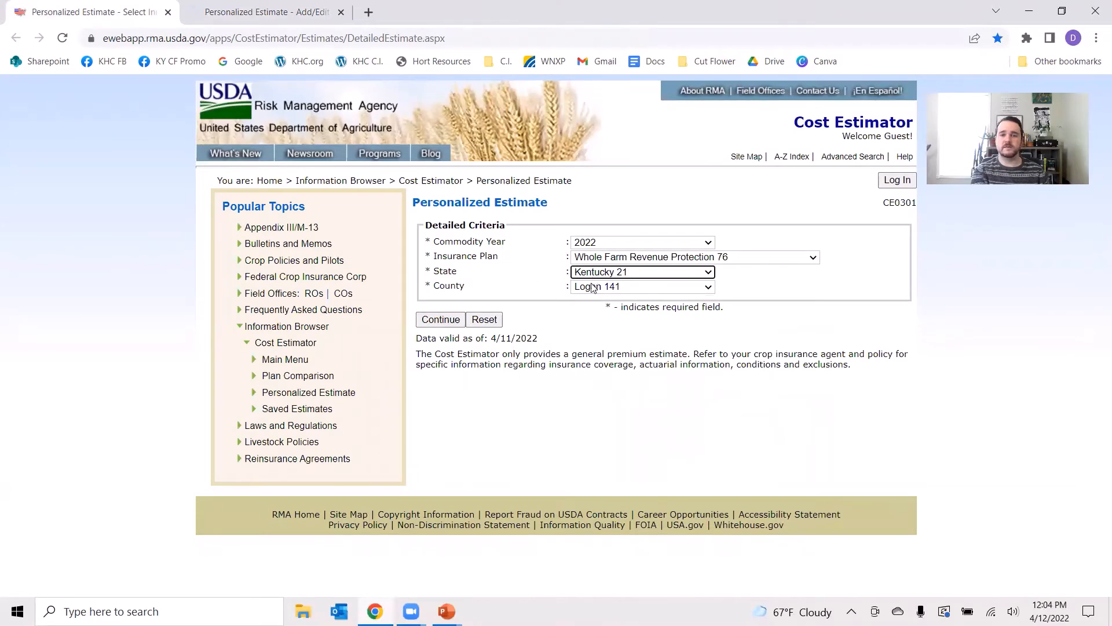
{"action": "left_click", "coordinate": [434, 320]}
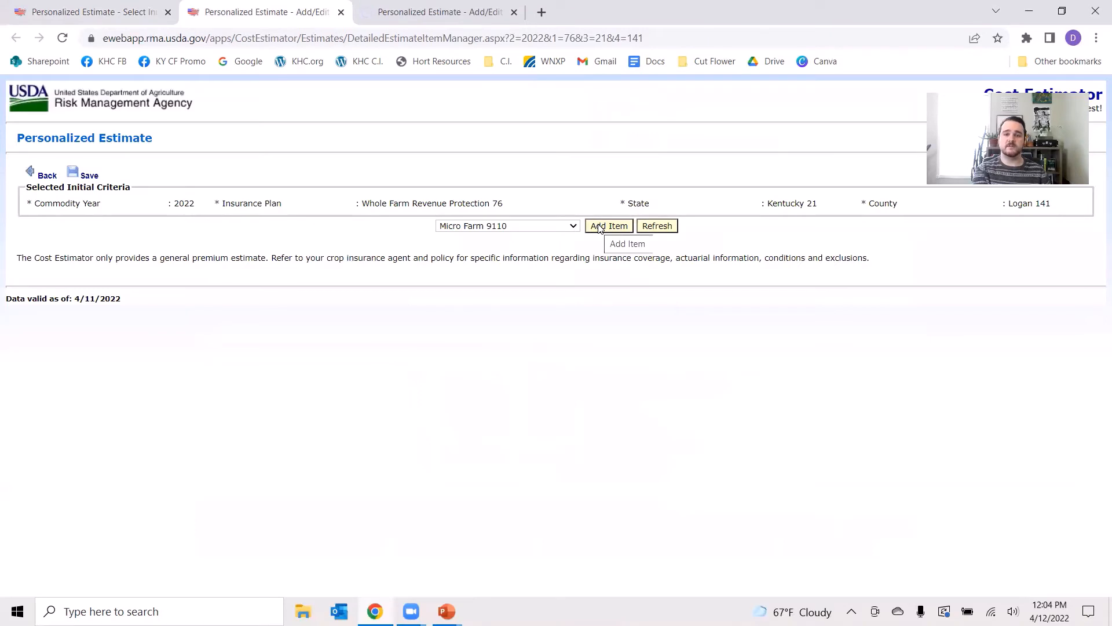
Add a Micro Farm 9110 item and a Whole Farm Revenue Protection 0076 item to the new estimate.
{"action": "left_click", "coordinate": [628, 228]}
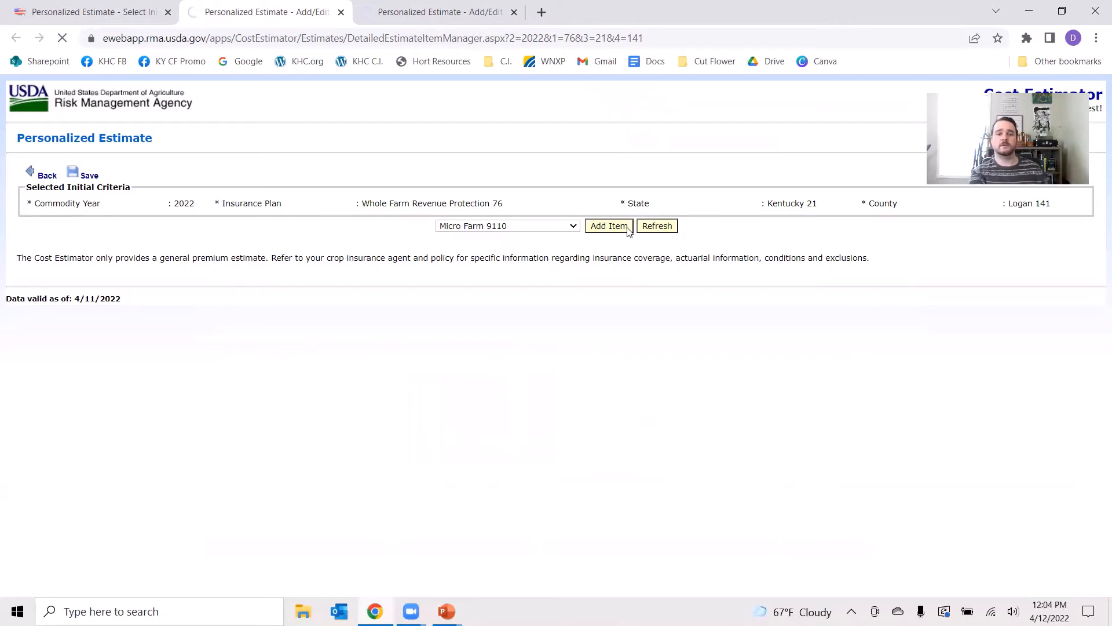
{"action": "left_click", "coordinate": [571, 228]}
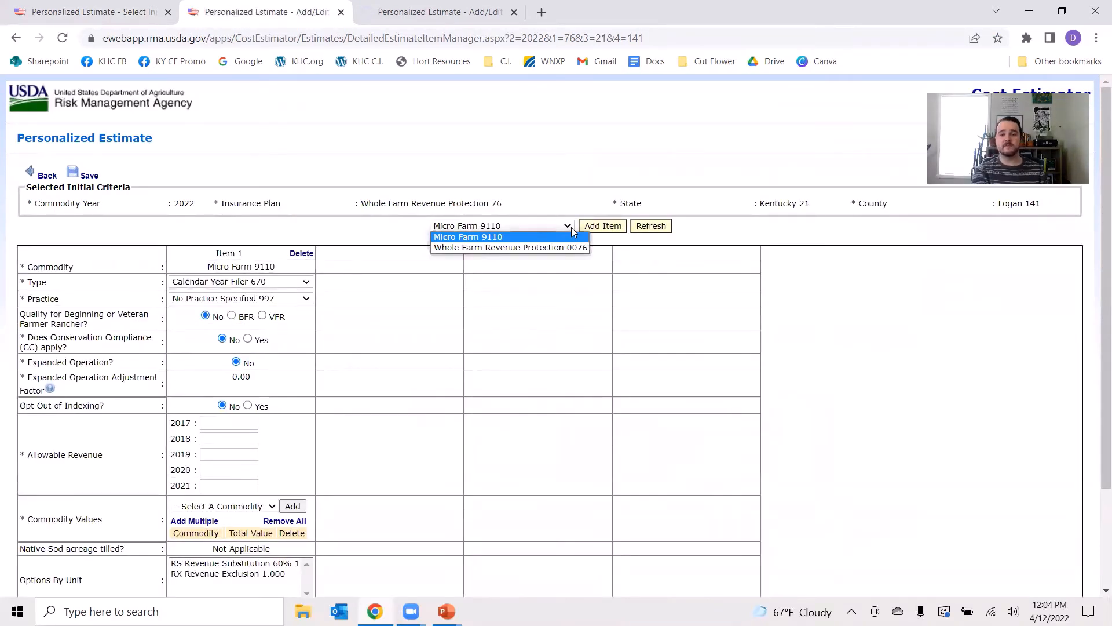
{"action": "left_click", "coordinate": [553, 247]}
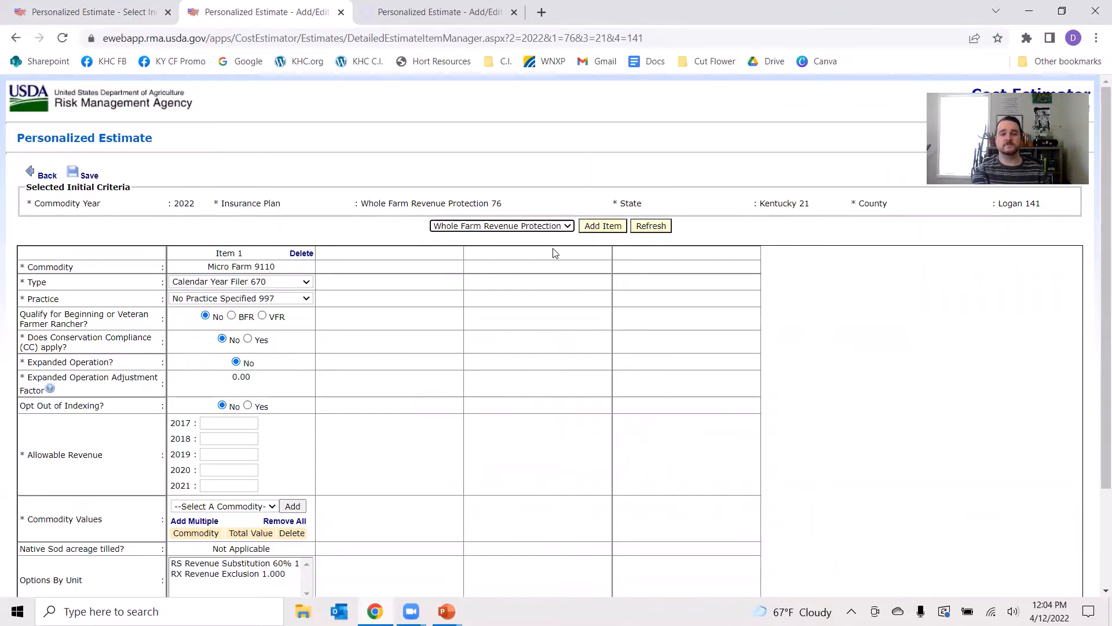
{"action": "left_click", "coordinate": [596, 228]}
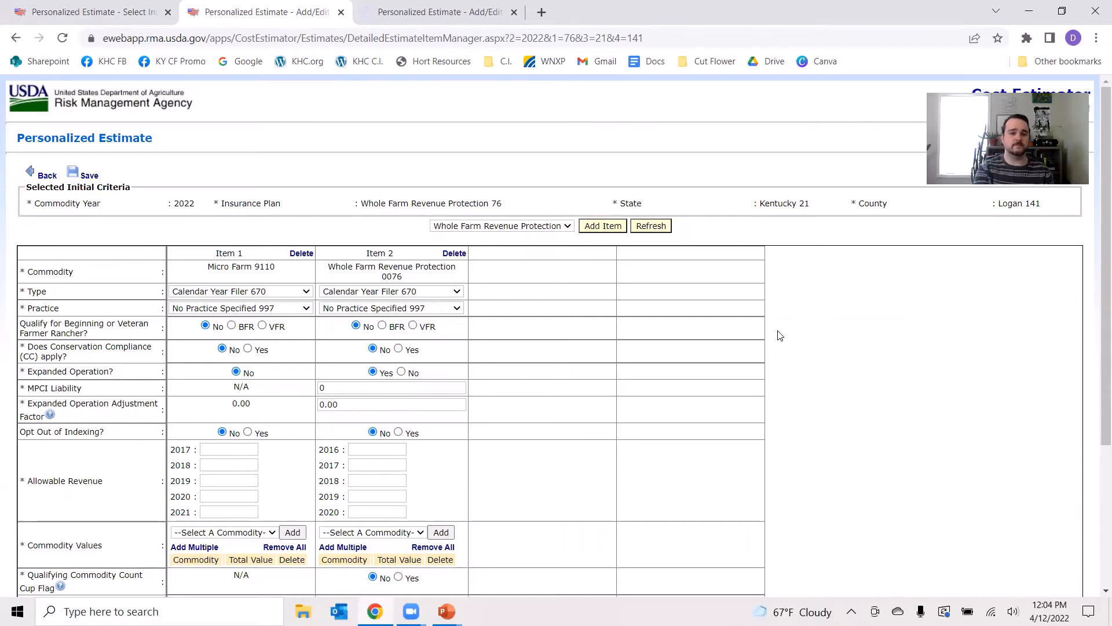
Check which practice options are offered for the Micro Farm and Whole Farm Revenue Protection items.
{"action": "scroll", "coordinate": [493, 303], "scroll_direction": "down", "scroll_amount": 2}
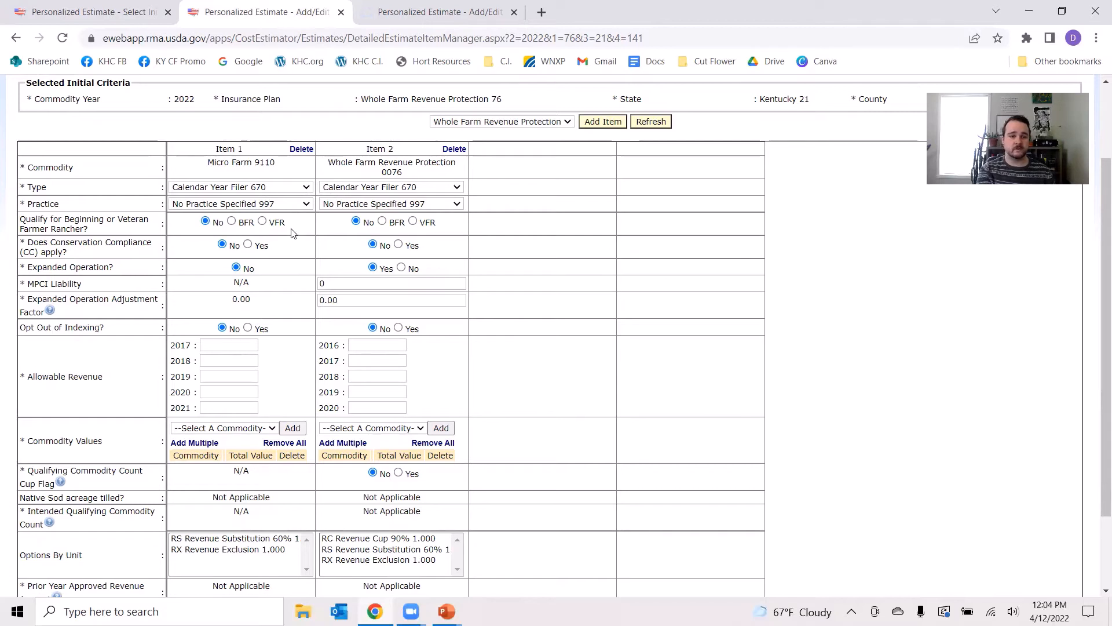
{"action": "left_click", "coordinate": [306, 206]}
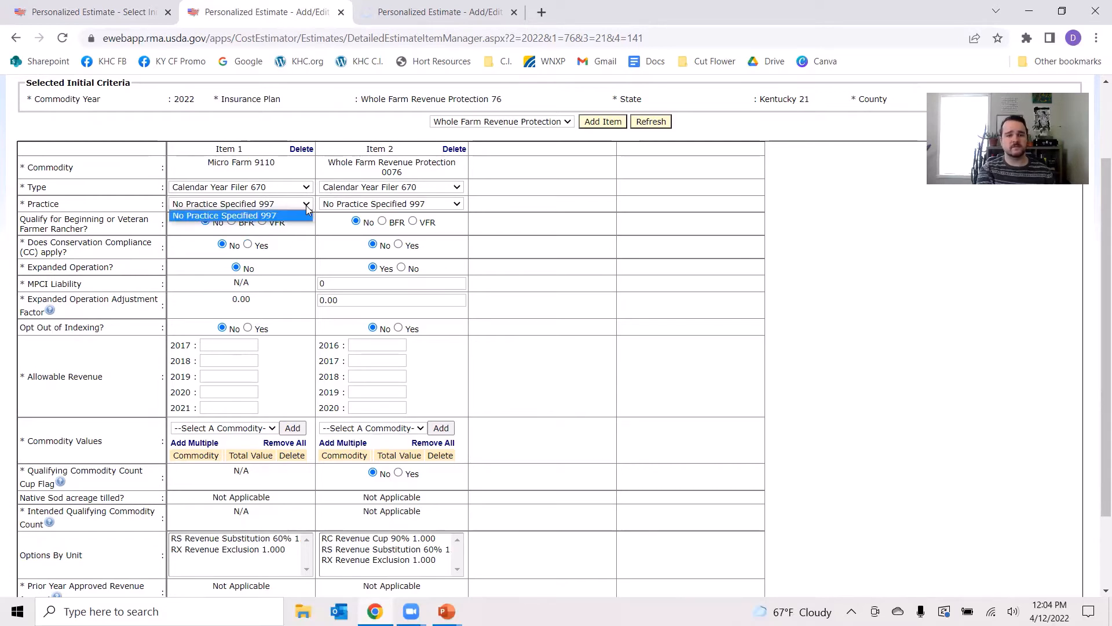
{"action": "left_click", "coordinate": [307, 209]}
{"action": "left_click", "coordinate": [348, 207]}
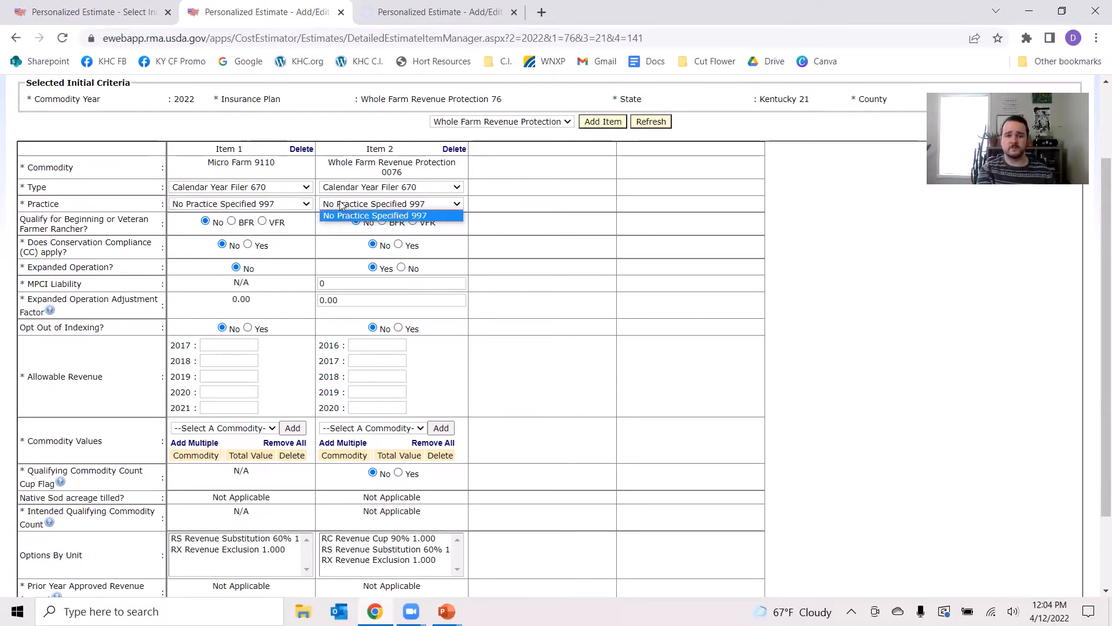
Set Expanded Operation to No for the Whole Farm Revenue Protection item.
{"action": "left_click", "coordinate": [309, 225]}
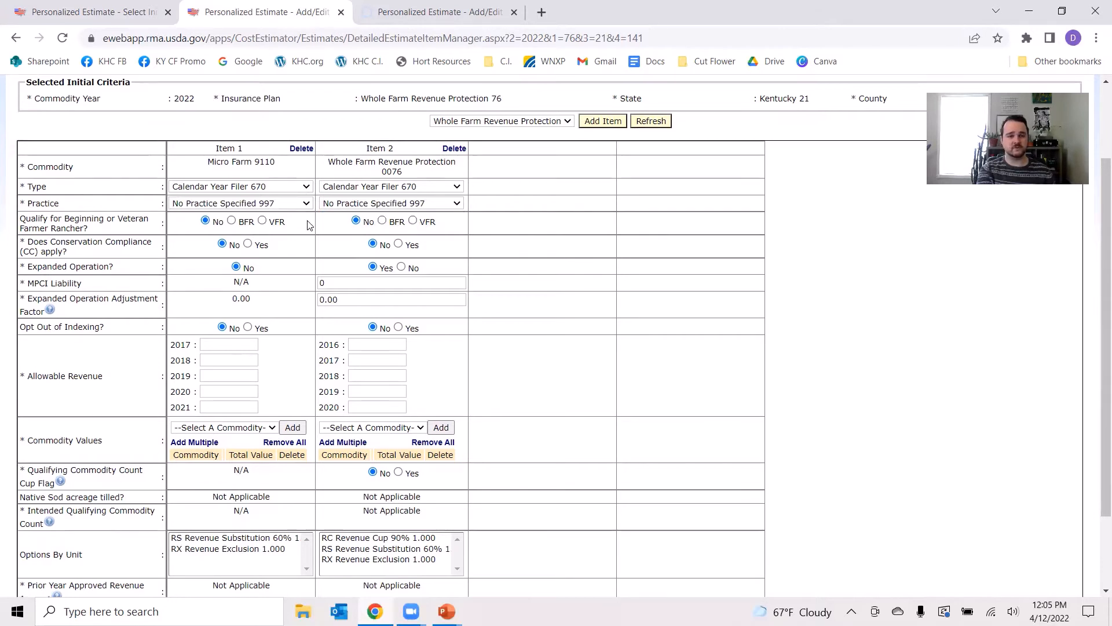
{"action": "scroll", "coordinate": [308, 224], "scroll_direction": "down", "scroll_amount": 1}
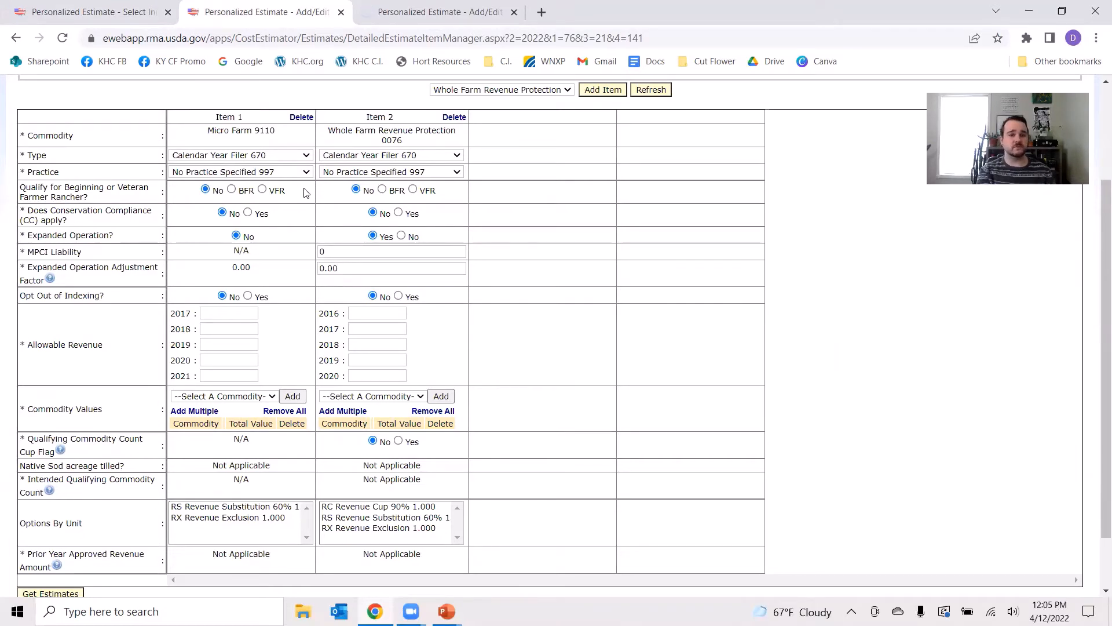
{"action": "scroll", "coordinate": [309, 225], "scroll_direction": "down", "scroll_amount": 1}
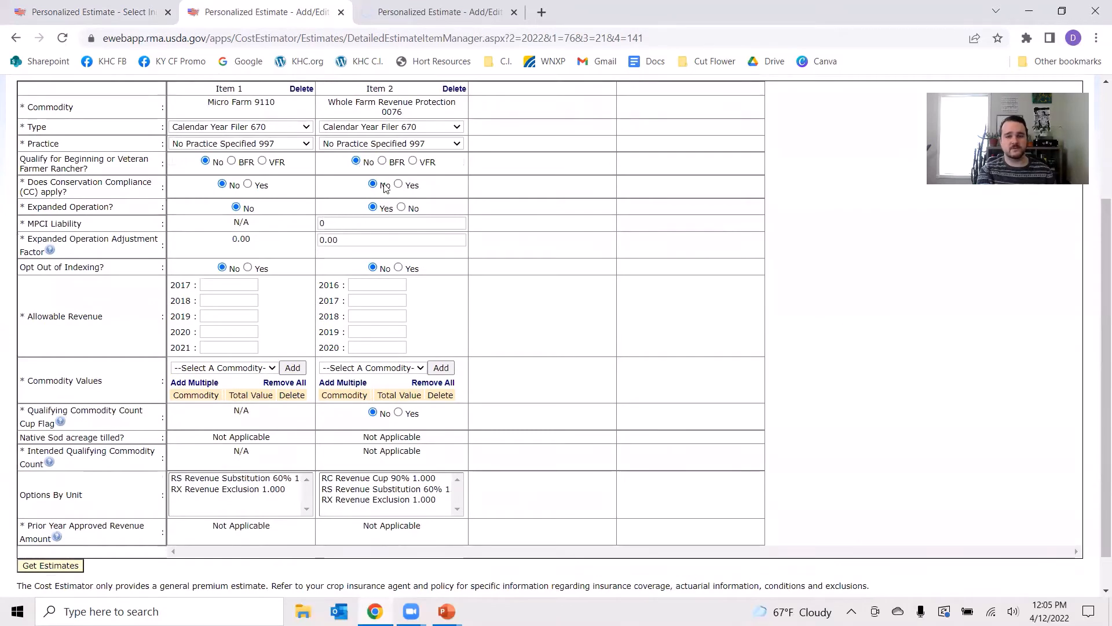
{"action": "left_click", "coordinate": [402, 208]}
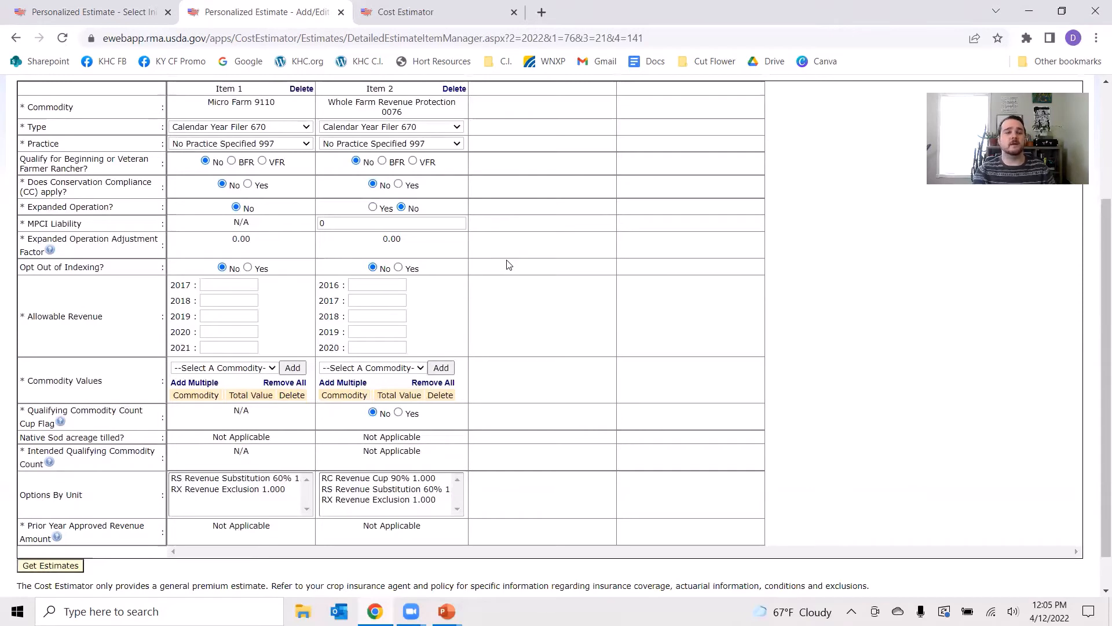
Enter the Micro Farm item's allowable revenue for 2017 through 2021 as 19800, 19500, 20900, 22300 and 23400.
{"action": "scroll", "coordinate": [485, 259], "scroll_direction": "down", "scroll_amount": 1}
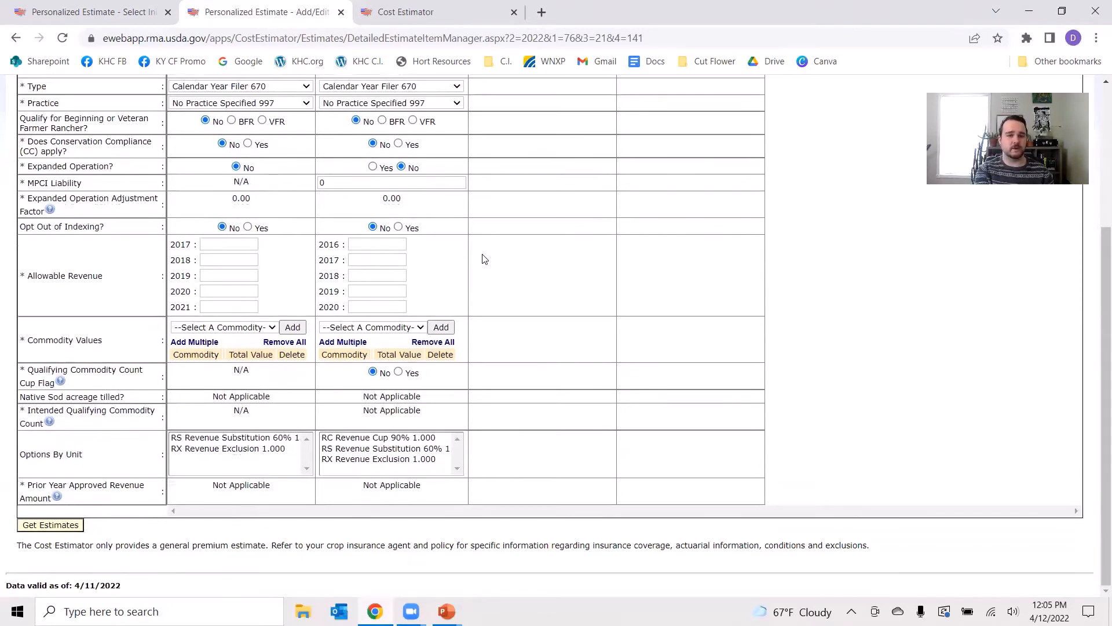
{"action": "left_click", "coordinate": [221, 245]}
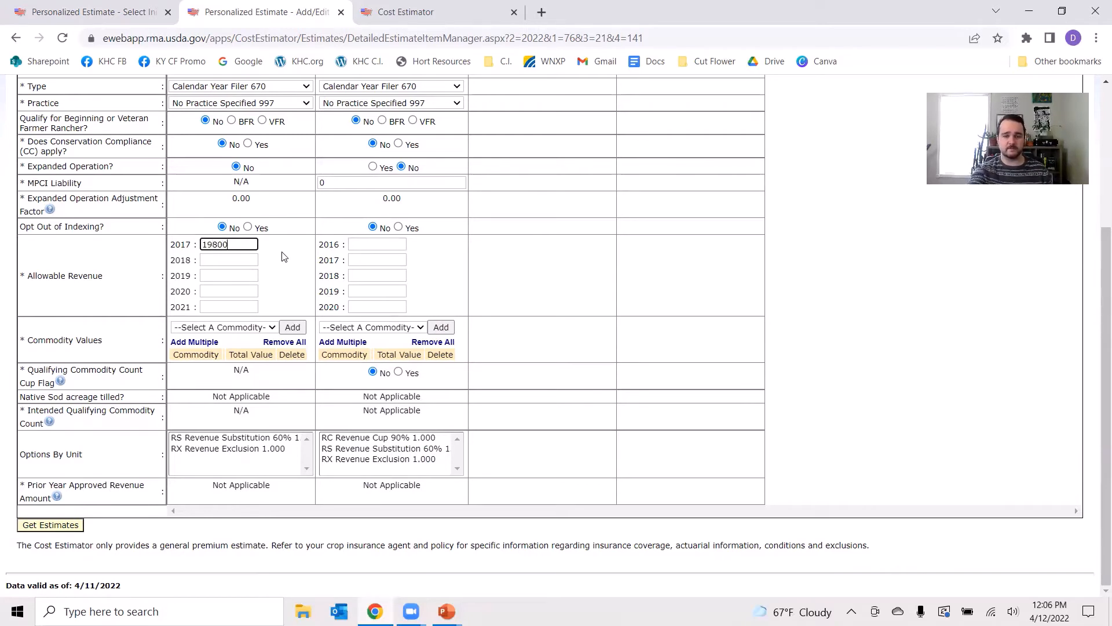
{"action": "left_click", "coordinate": [249, 258]}
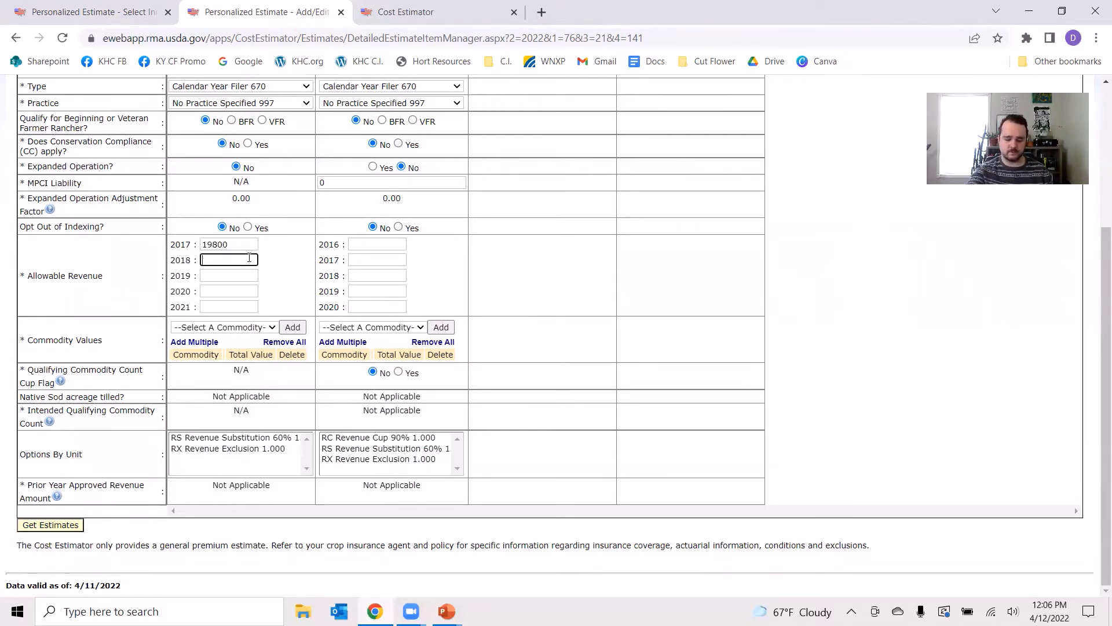
{"action": "type", "text": "19500"}
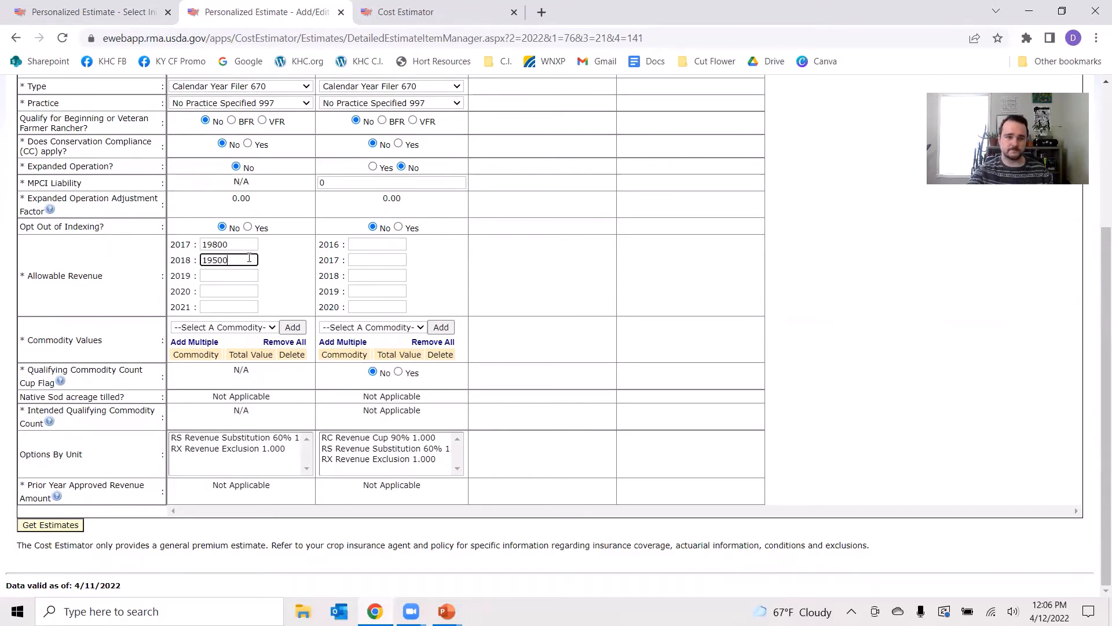
{"action": "left_click", "coordinate": [241, 277]}
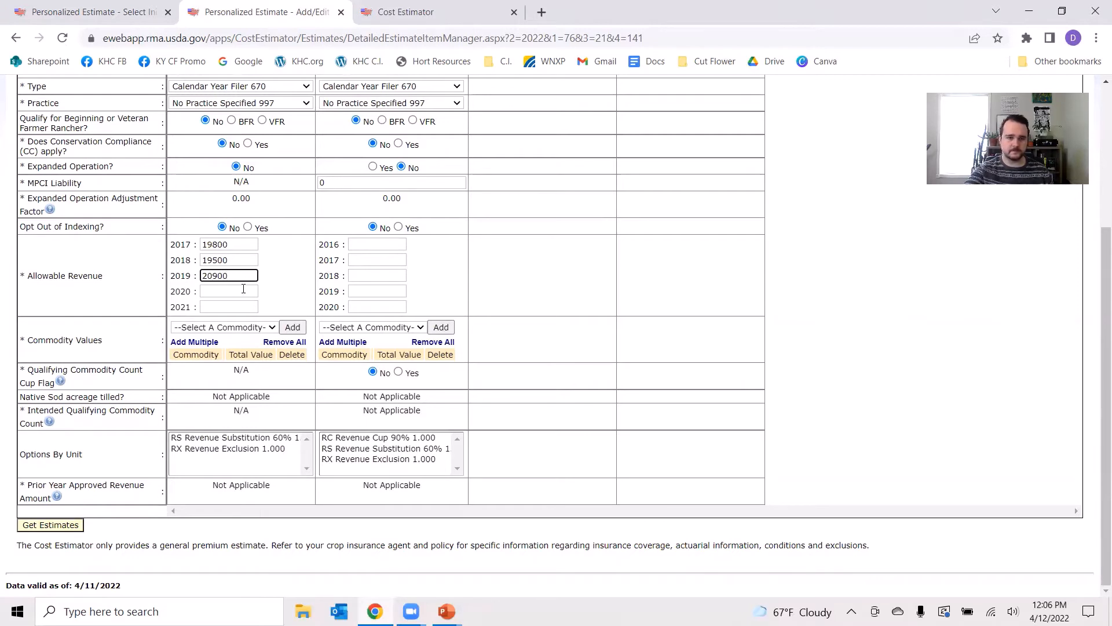
{"action": "left_click", "coordinate": [243, 289]}
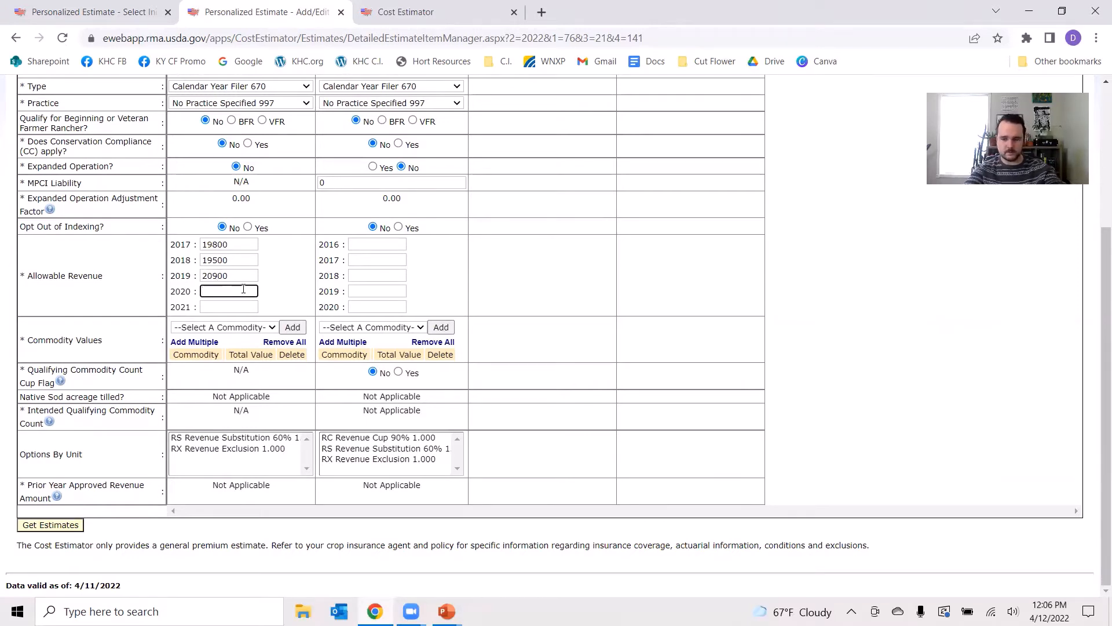
{"action": "type", "text": "22300"}
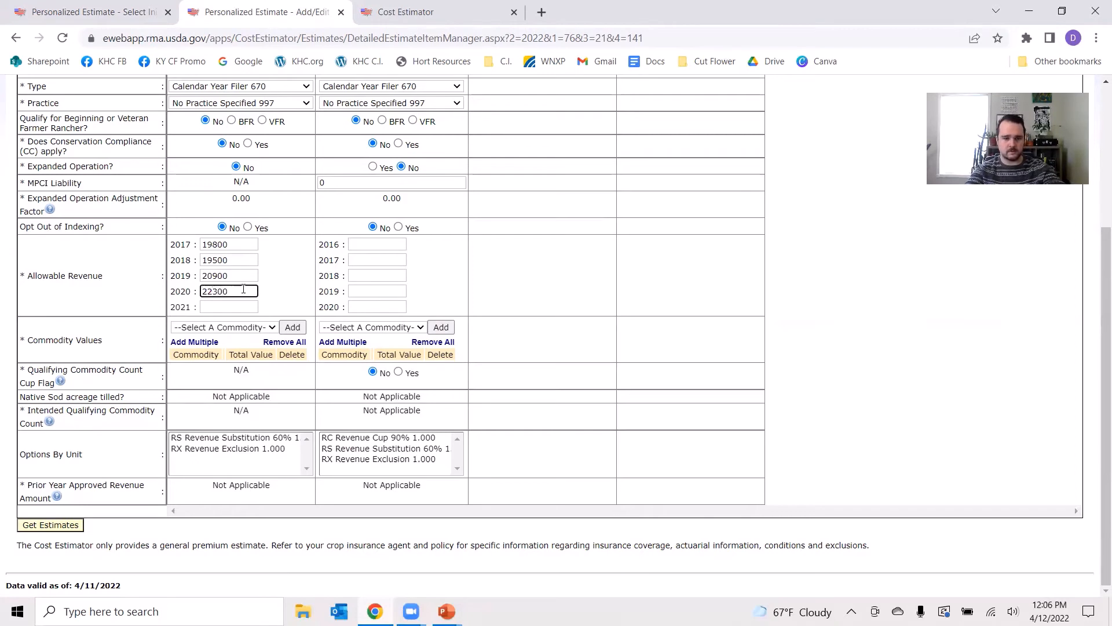
{"action": "key", "text": "Tab"}
{"action": "type", "text": "23"}
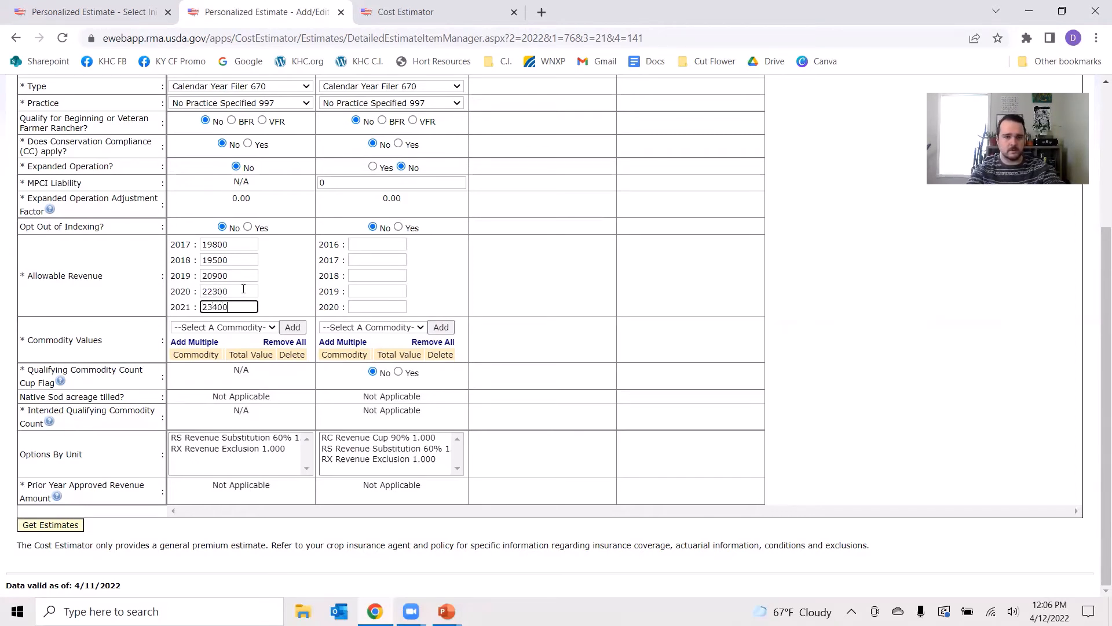
Enter the Whole Farm Revenue Protection item's allowable revenue for 2016 through 2020 as 19800, 19500, 20900, 22300 and 23400.
{"action": "left_click", "coordinate": [391, 242]}
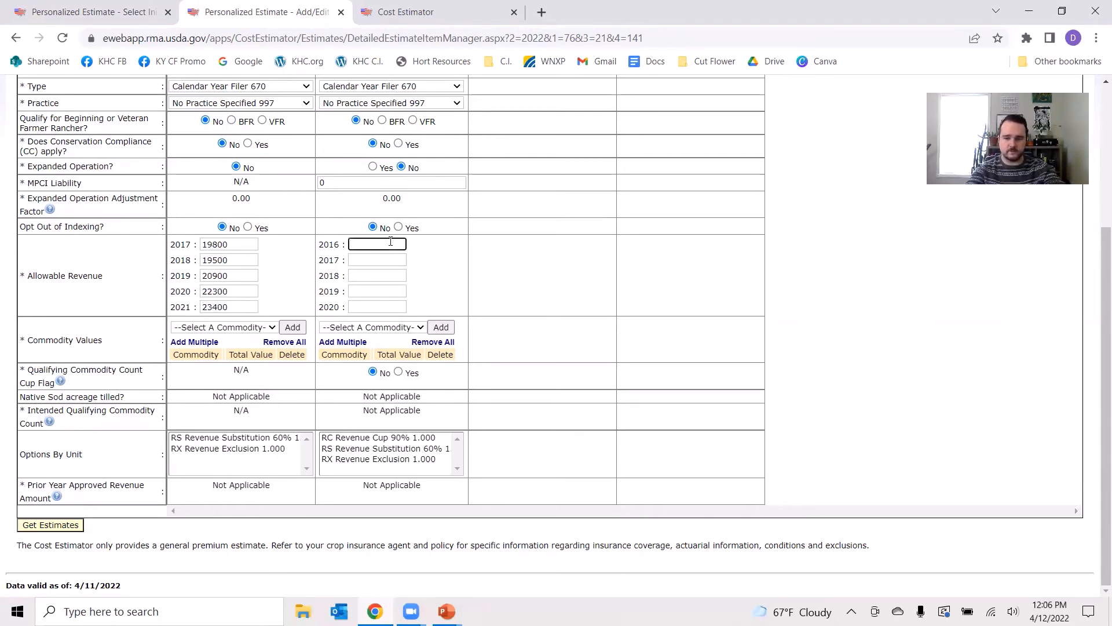
{"action": "type", "text": "19800"}
{"action": "key", "text": "Tab"}
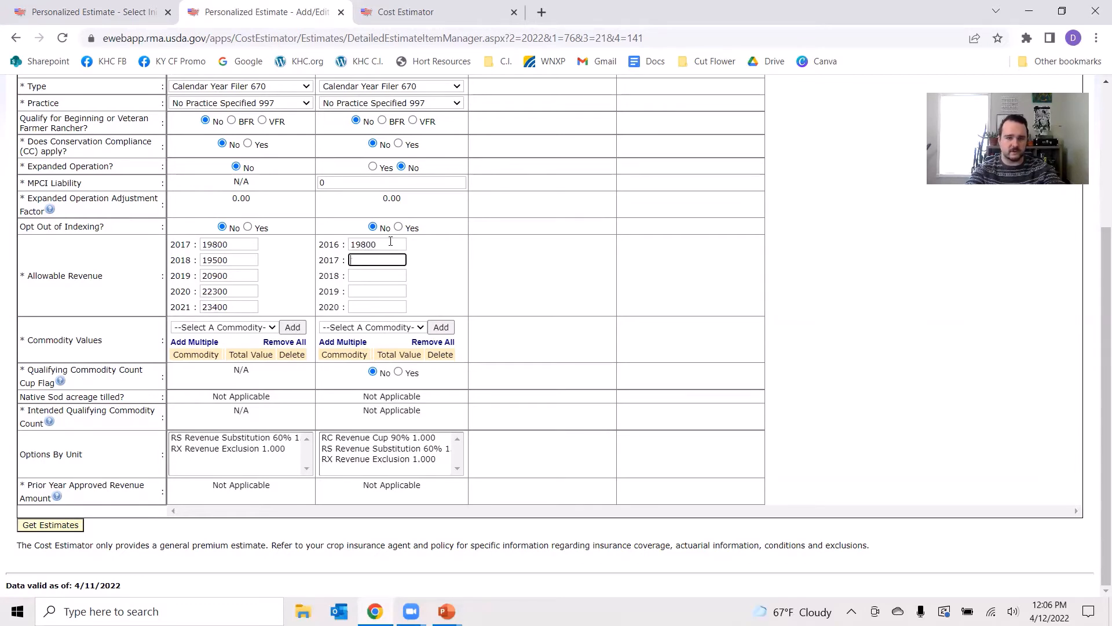
{"action": "type", "text": "19500"}
{"action": "key", "text": "Tab"}
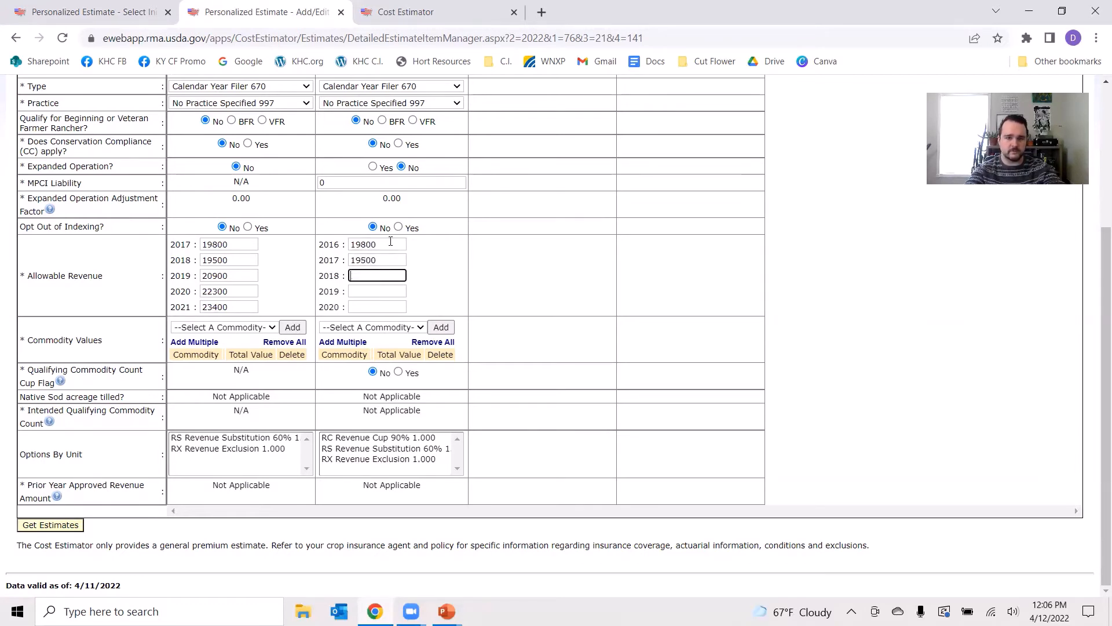
{"action": "type", "text": "2900"}
{"action": "key", "text": "BackSpace"}
{"action": "key", "text": "BackSpace"}
{"action": "key", "text": "BackSpace"}
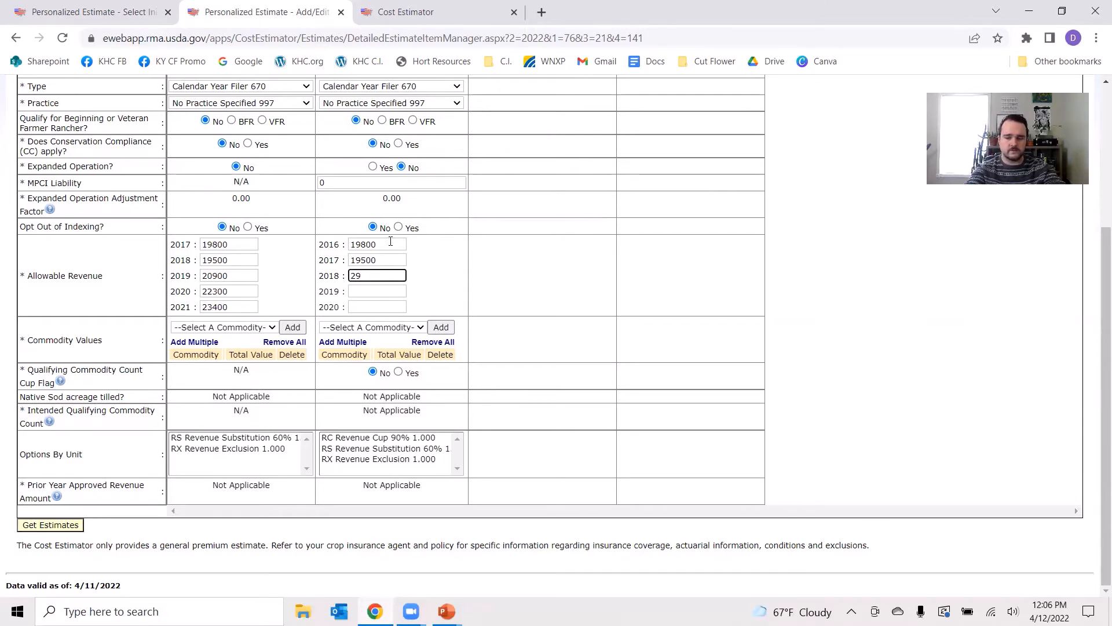
{"action": "type", "text": "900"}
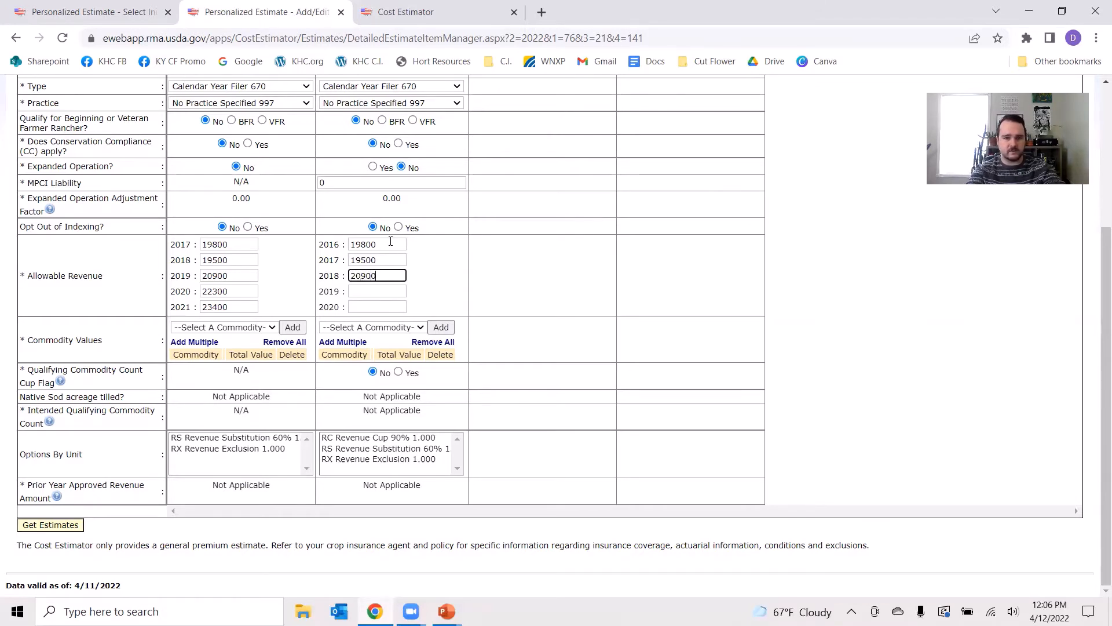
{"action": "key", "text": "Tab"}
{"action": "type", "text": "223"}
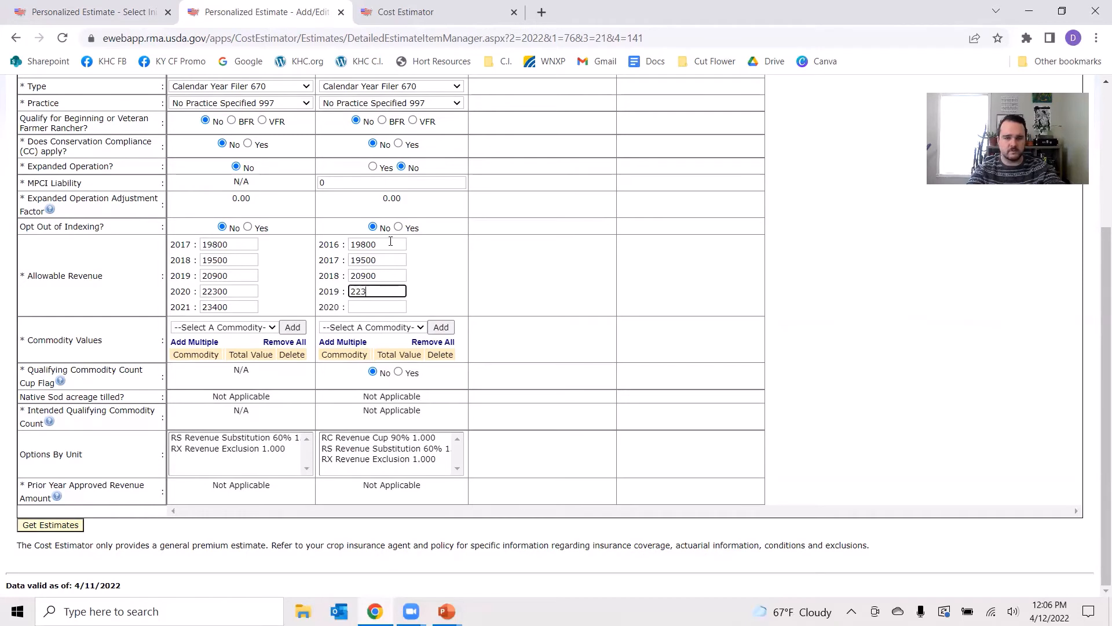
{"action": "type", "text": "00"}
{"action": "key", "text": "Tab"}
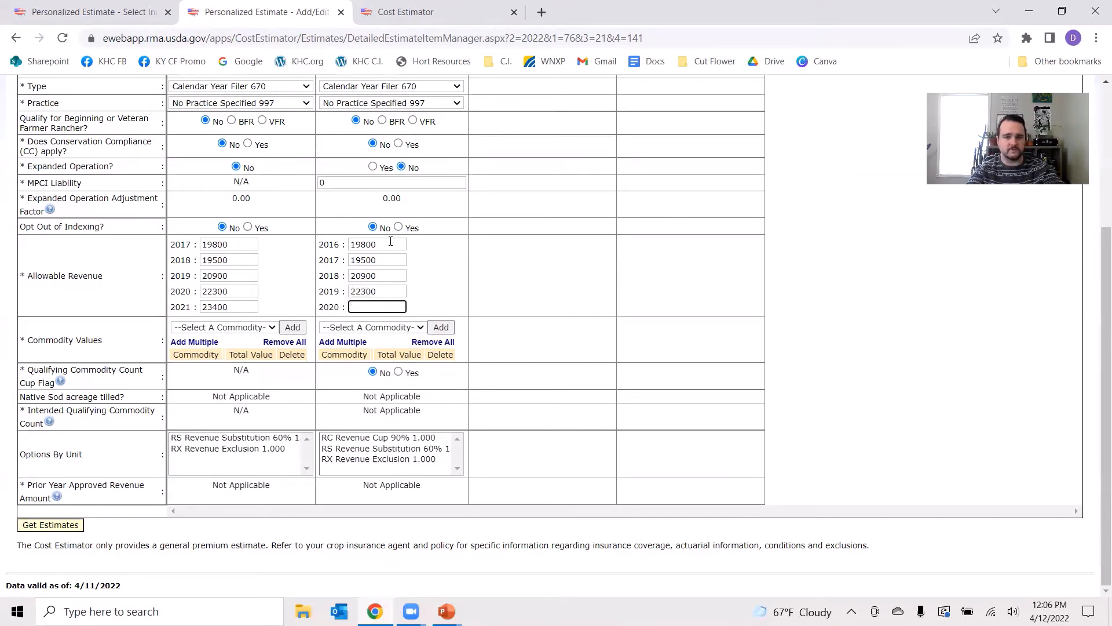
{"action": "type", "text": "23400"}
{"action": "left_click", "coordinate": [484, 284]}
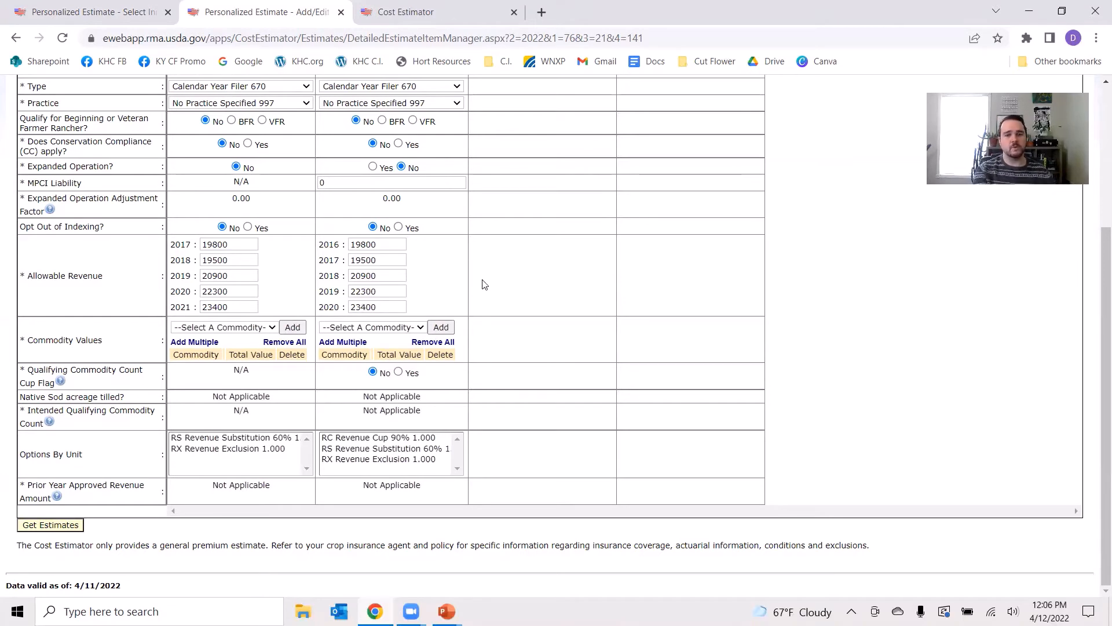
Add the Micro Farm 9110 commodity to the Micro Farm item with a total value of 23400.
{"action": "left_click", "coordinate": [253, 329]}
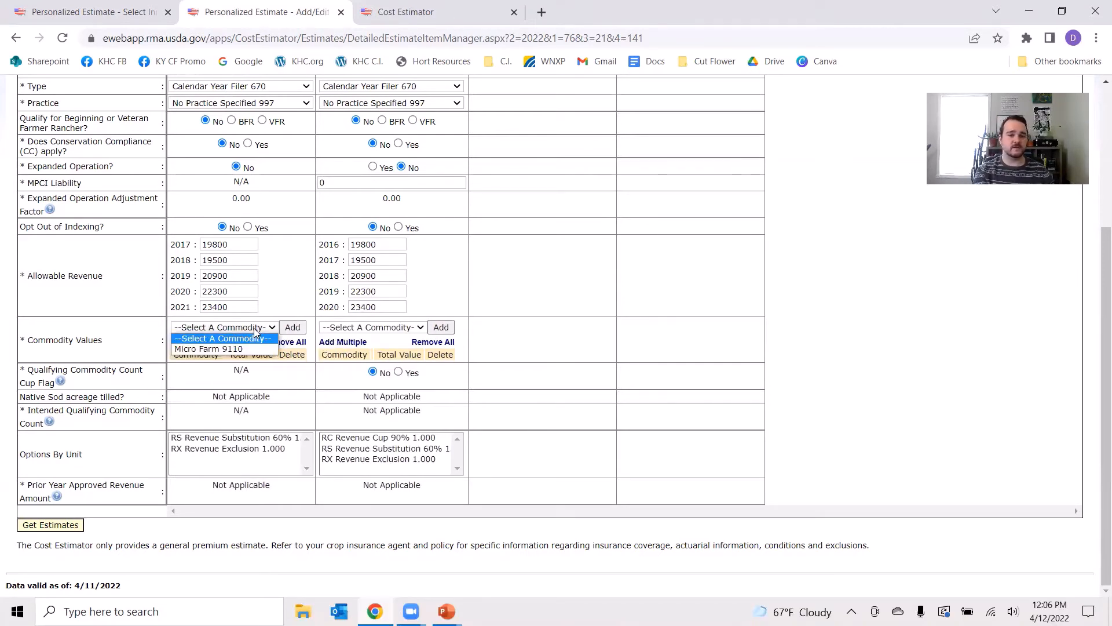
{"action": "left_click", "coordinate": [230, 349]}
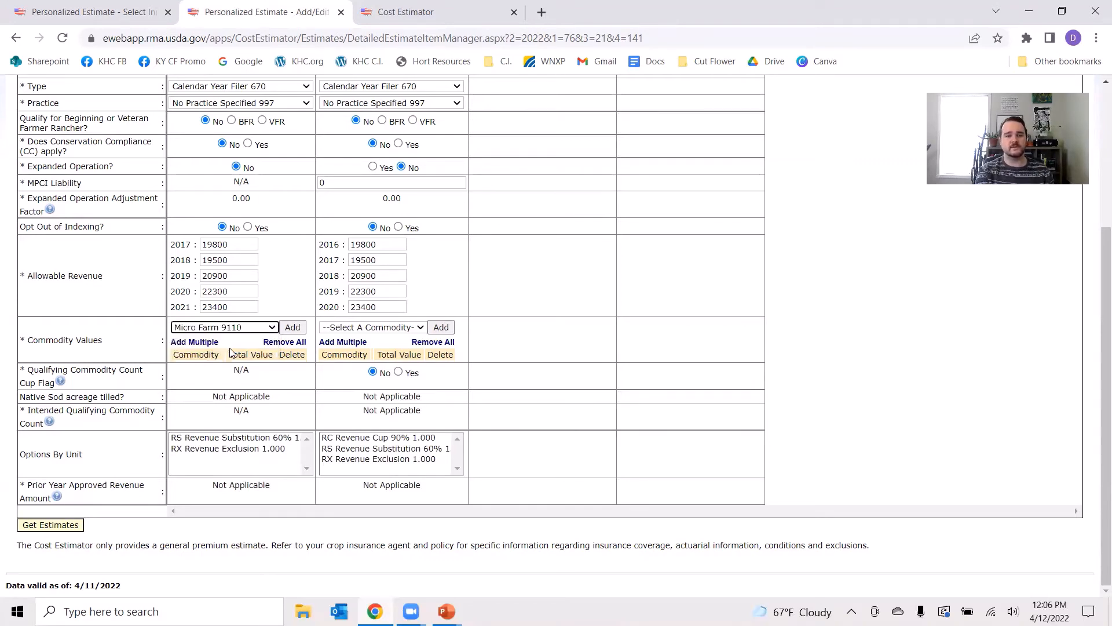
{"action": "left_click", "coordinate": [291, 328]}
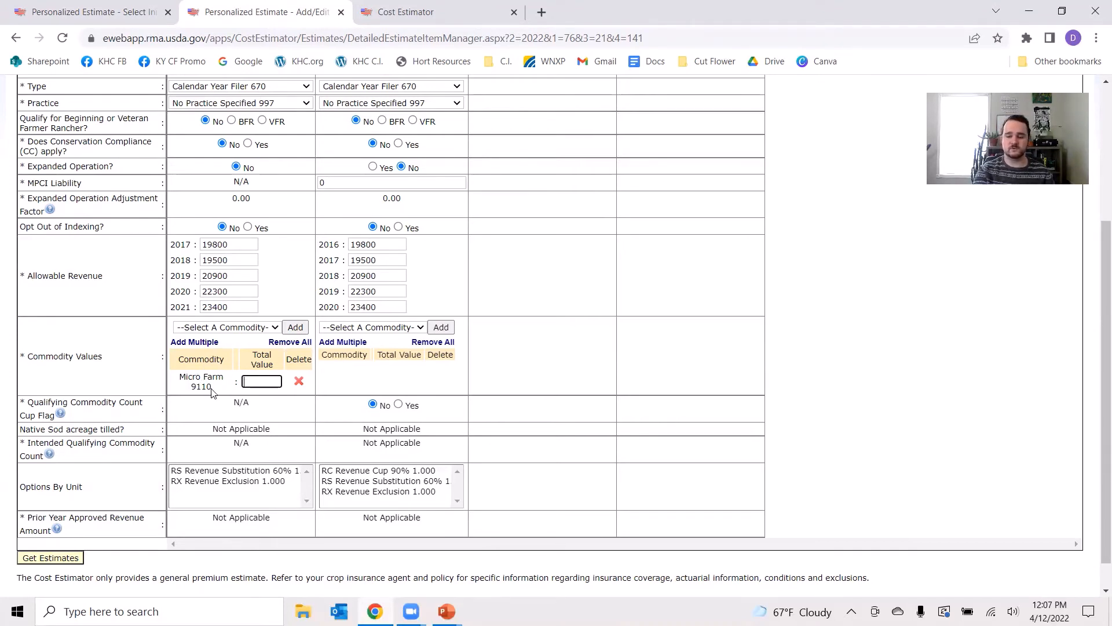
{"action": "type", "text": "23400"}
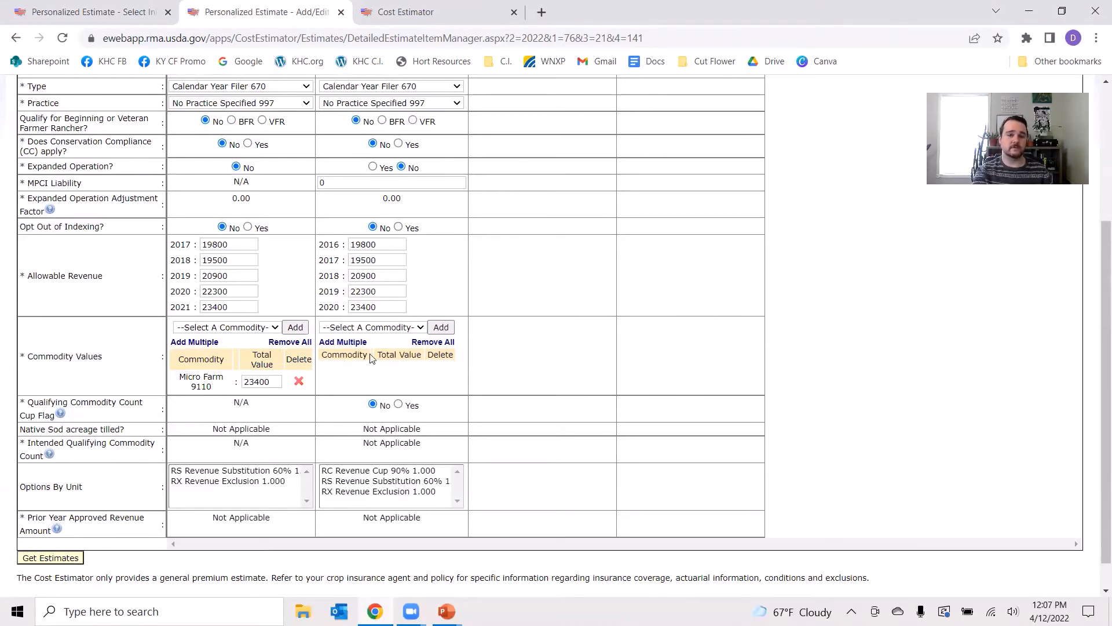
Add Peaches (Fresh Market) 0923, Pumpkins 0147 and Strawberries 0154 together as commodities of the Whole Farm Revenue Protection item.
{"action": "left_click", "coordinate": [409, 328]}
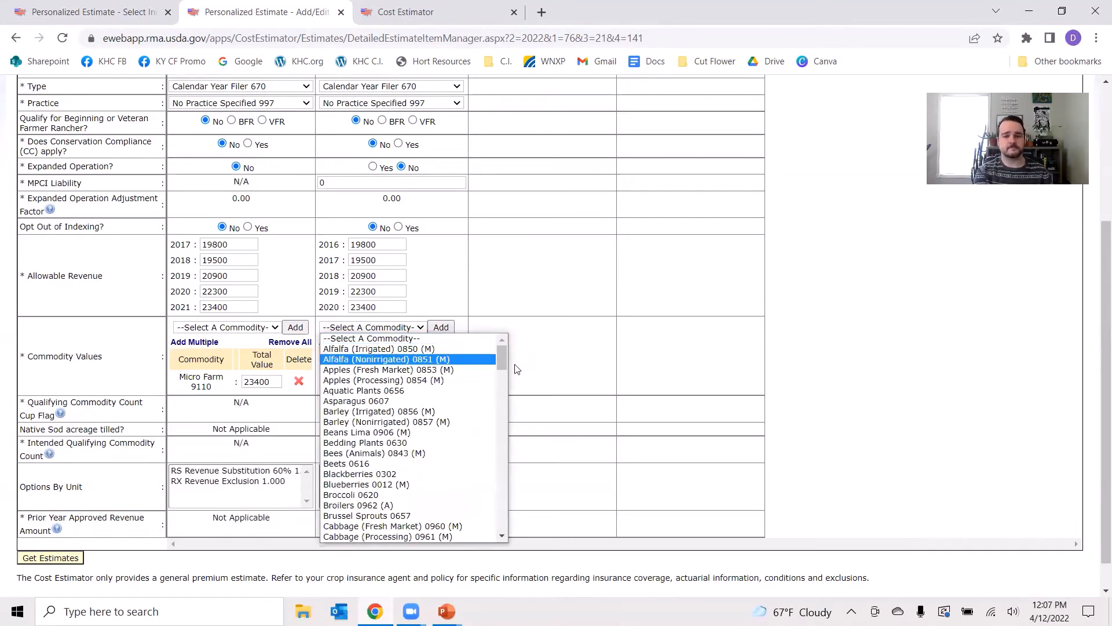
{"action": "left_click", "coordinate": [417, 340]}
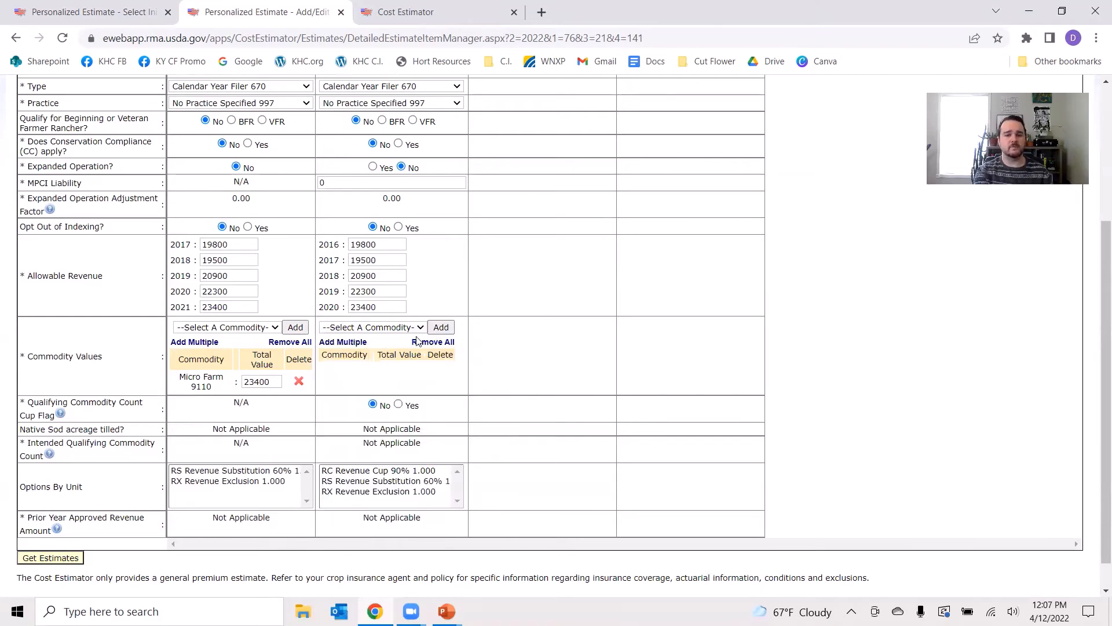
{"action": "left_click", "coordinate": [356, 341]}
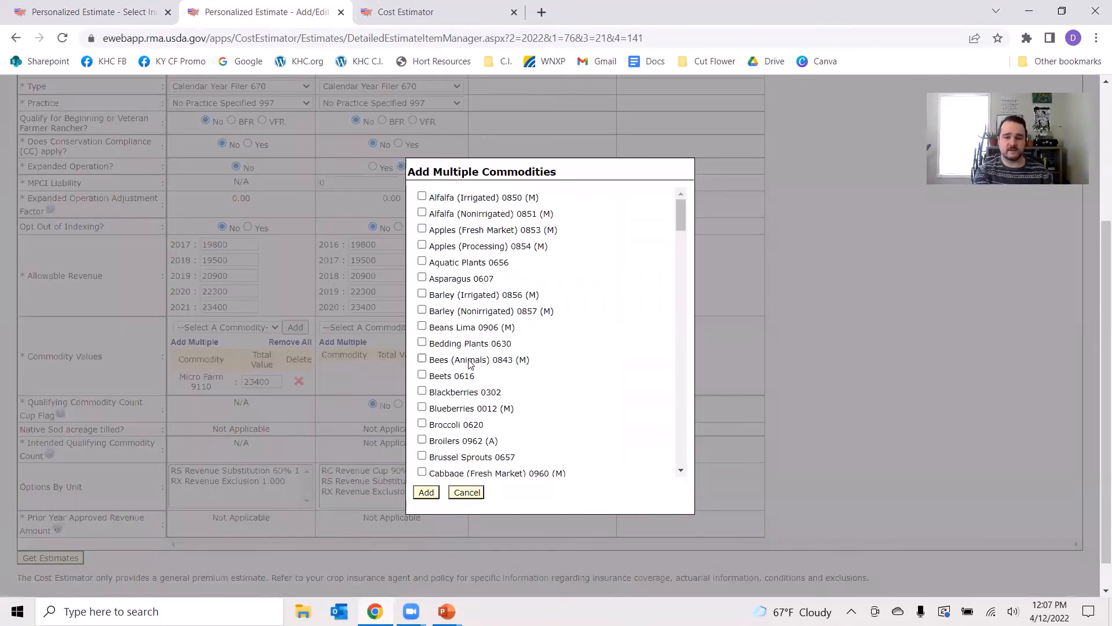
{"action": "scroll", "coordinate": [470, 364], "scroll_direction": "down", "scroll_amount": 20}
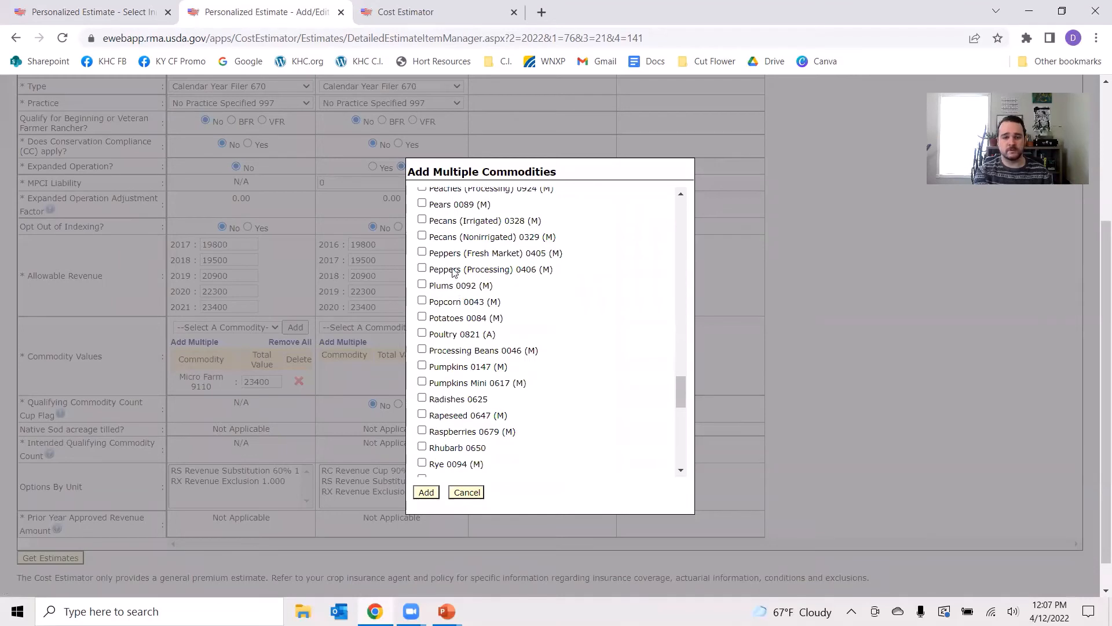
{"action": "scroll", "coordinate": [451, 218], "scroll_direction": "up", "scroll_amount": 1}
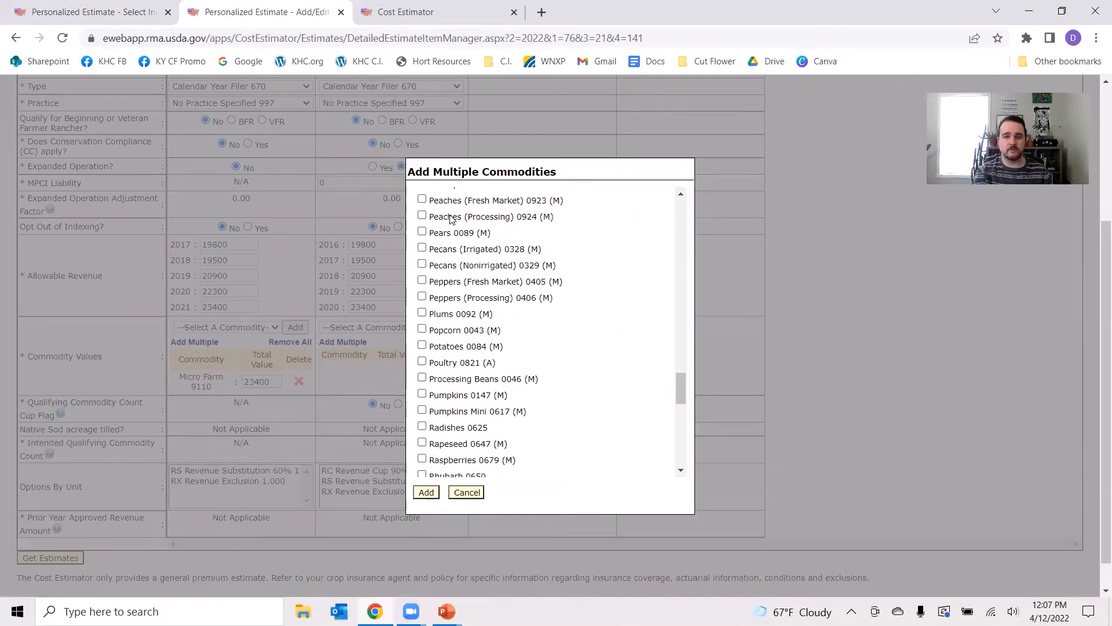
{"action": "left_click", "coordinate": [452, 202]}
{"action": "scroll", "coordinate": [492, 387], "scroll_direction": "down", "scroll_amount": 2}
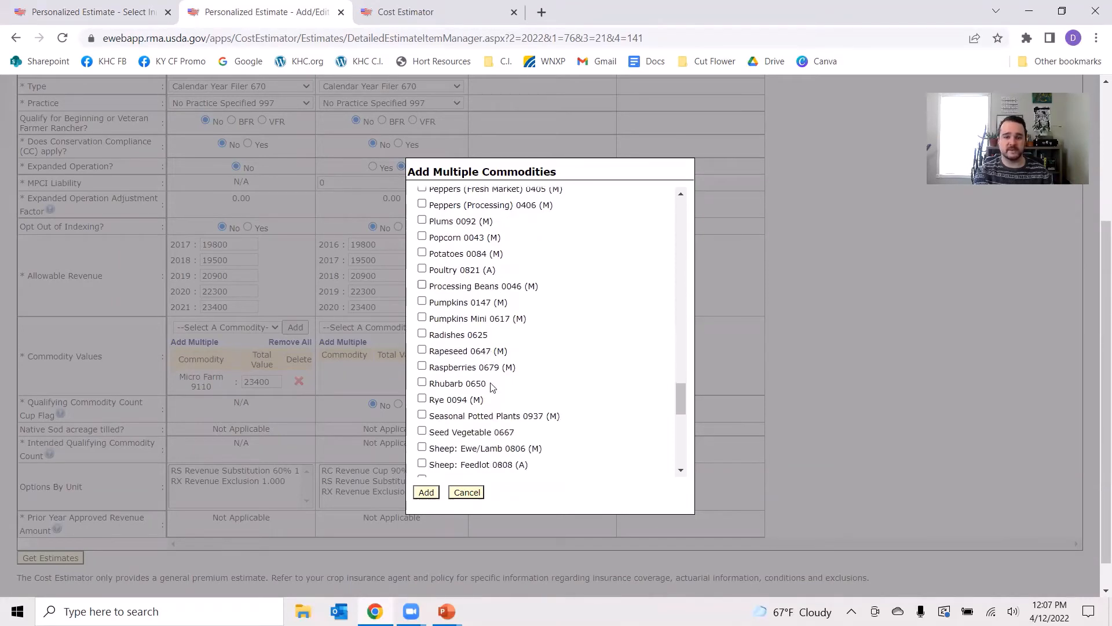
{"action": "scroll", "coordinate": [492, 387], "scroll_direction": "down", "scroll_amount": 2}
{"action": "left_click", "coordinate": [453, 214]}
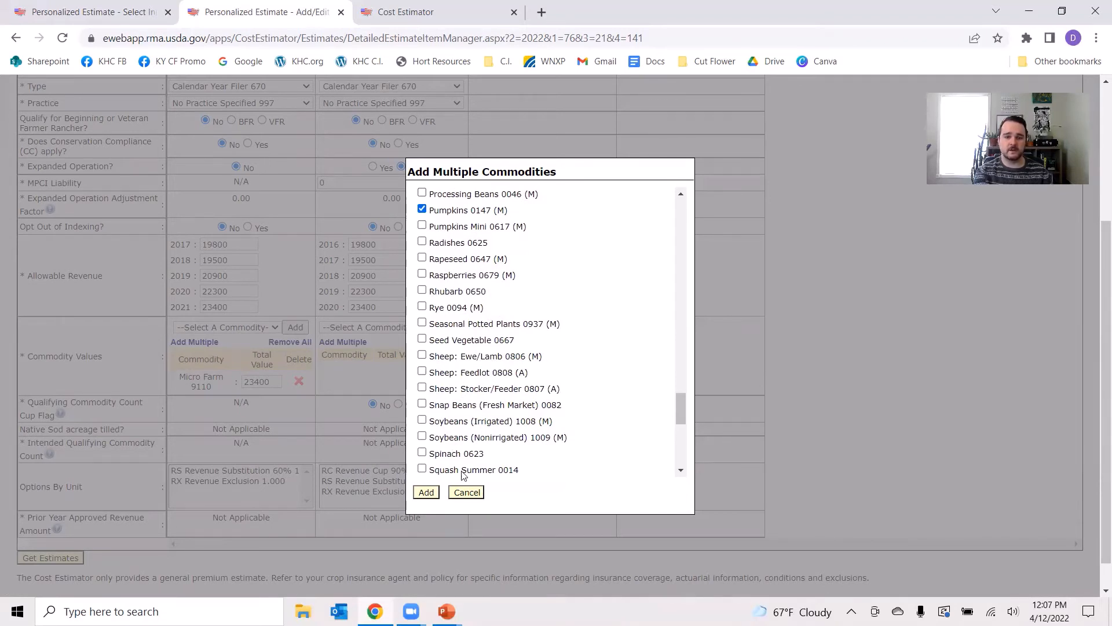
{"action": "scroll", "coordinate": [464, 475], "scroll_direction": "down", "scroll_amount": 3}
{"action": "left_click", "coordinate": [448, 353]}
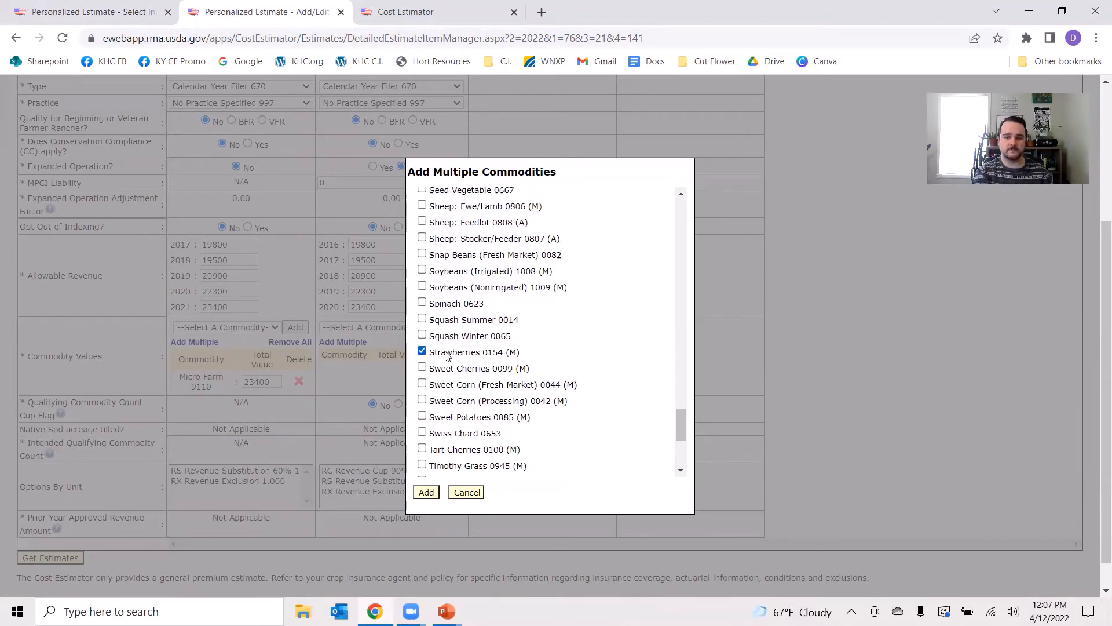
{"action": "left_click", "coordinate": [426, 492]}
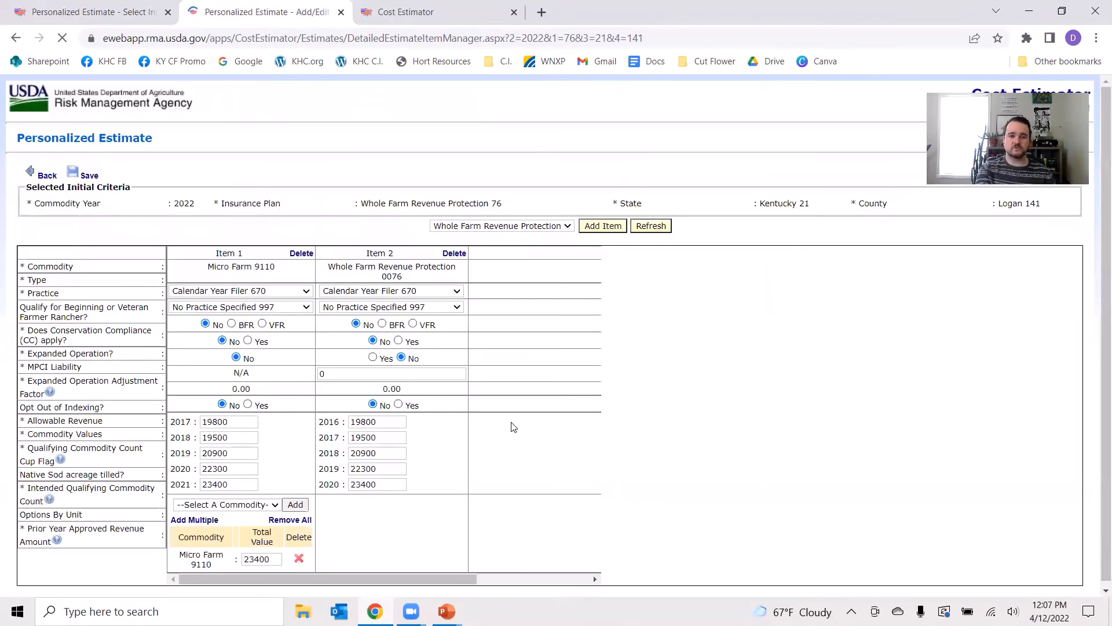
Set the Whole Farm item's total values to 6900 for peaches, 7500 for pumpkins and 9000 for strawberries, and get the estimates.
{"action": "scroll", "coordinate": [465, 416], "scroll_direction": "down", "scroll_amount": 5}
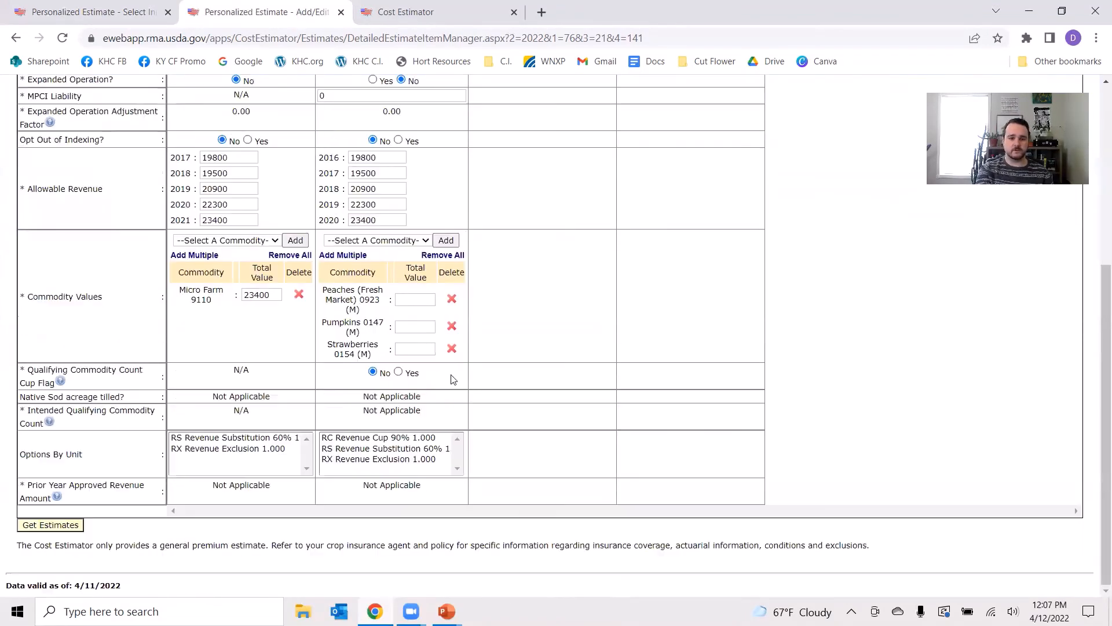
{"action": "left_click", "coordinate": [420, 299]}
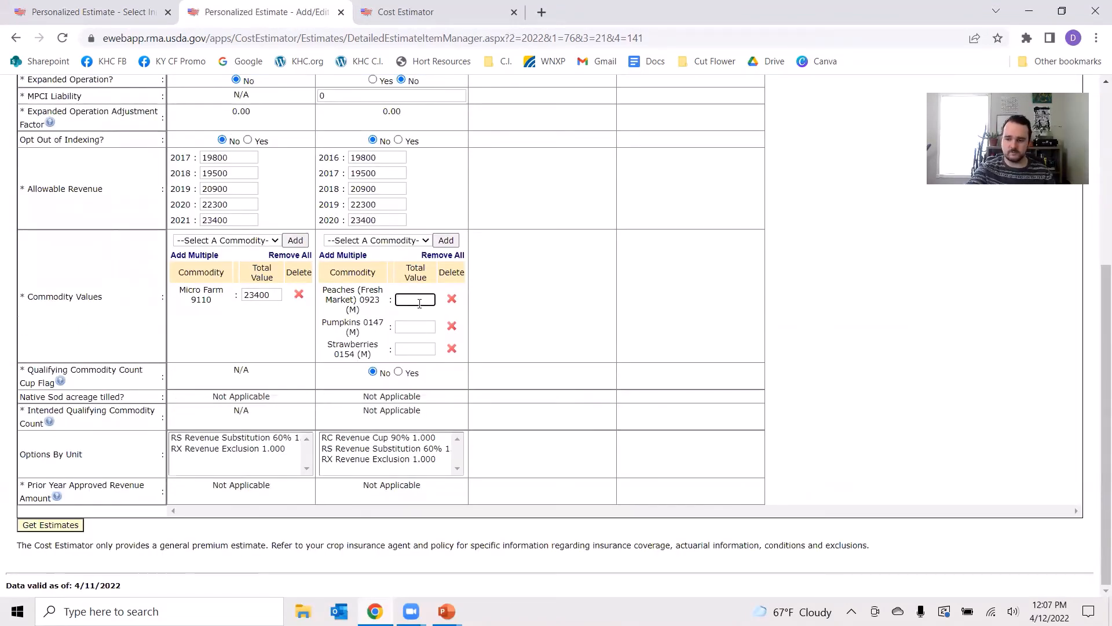
{"action": "type", "text": "6900"}
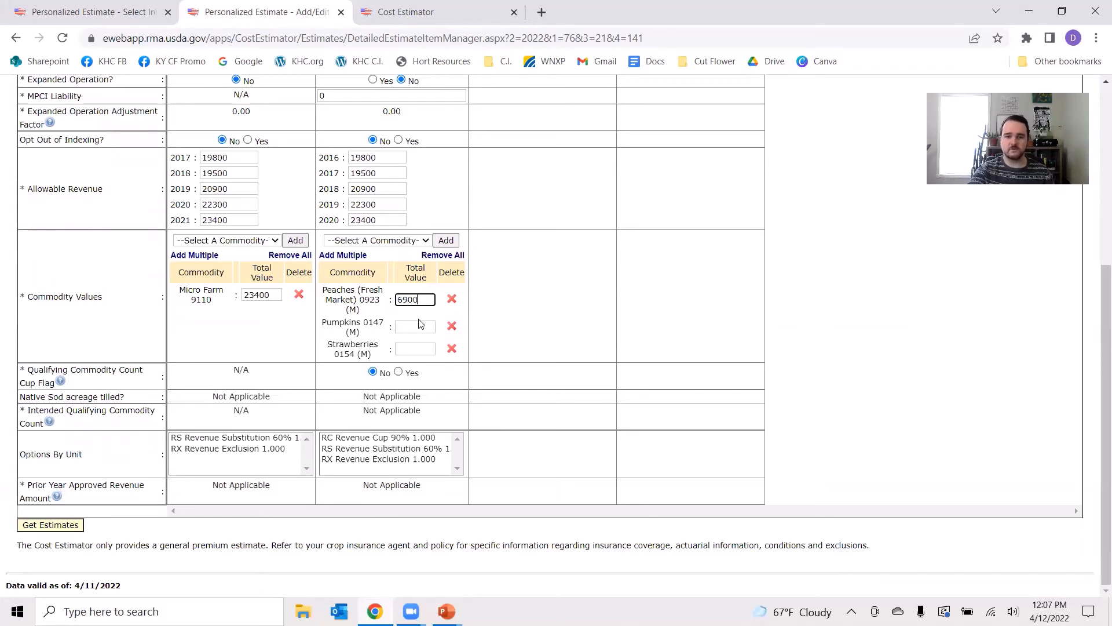
{"action": "left_click", "coordinate": [421, 328]}
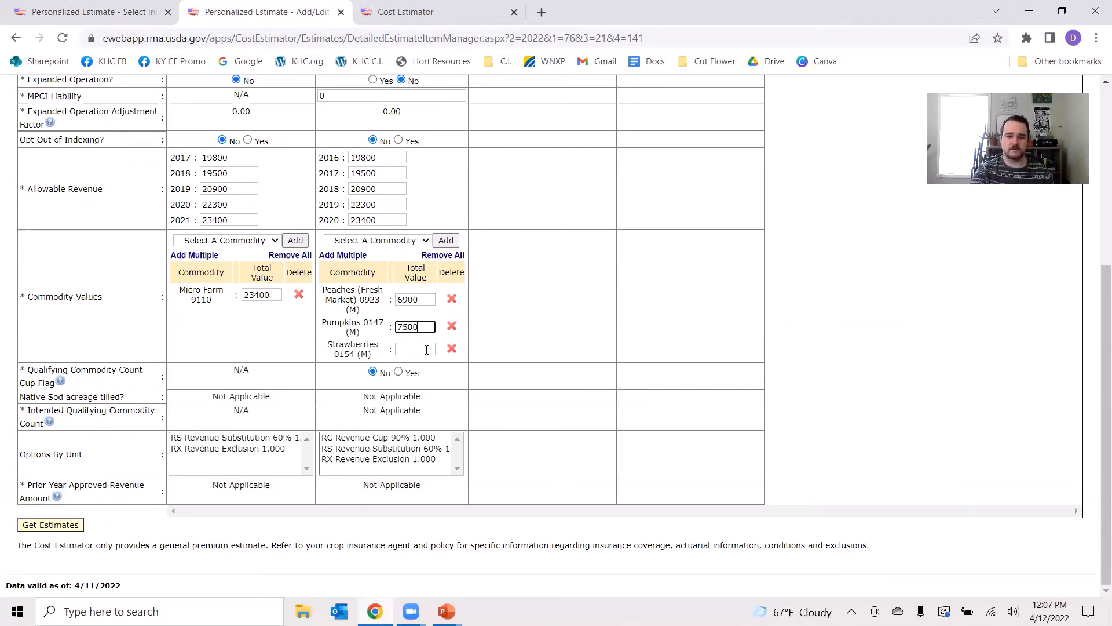
{"action": "left_click", "coordinate": [426, 349]}
{"action": "type", "text": "9000"}
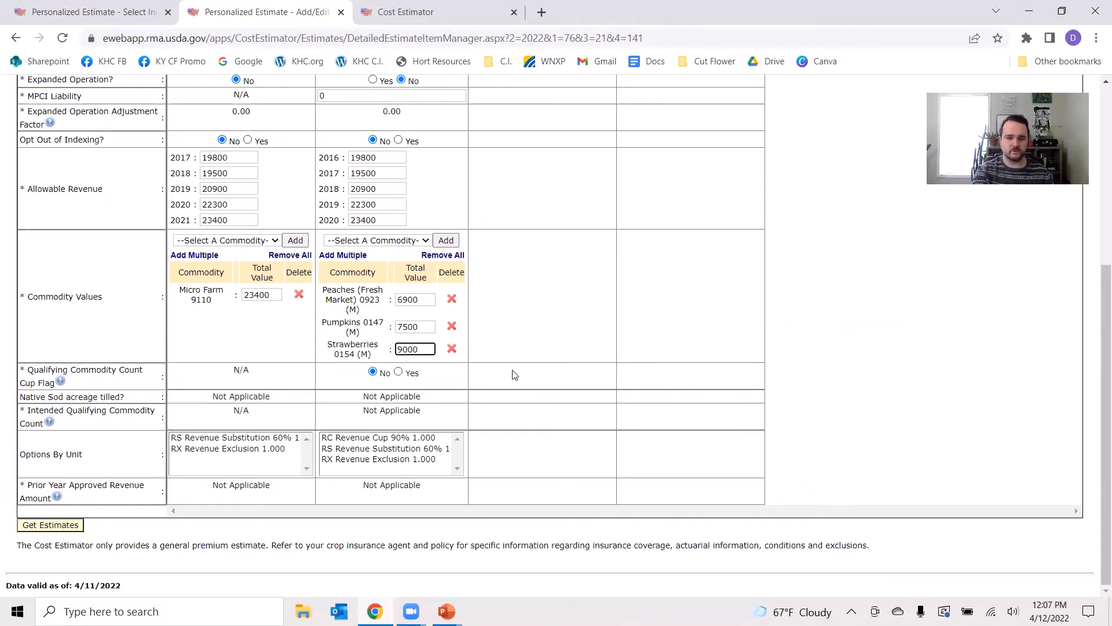
{"action": "left_click", "coordinate": [557, 377]}
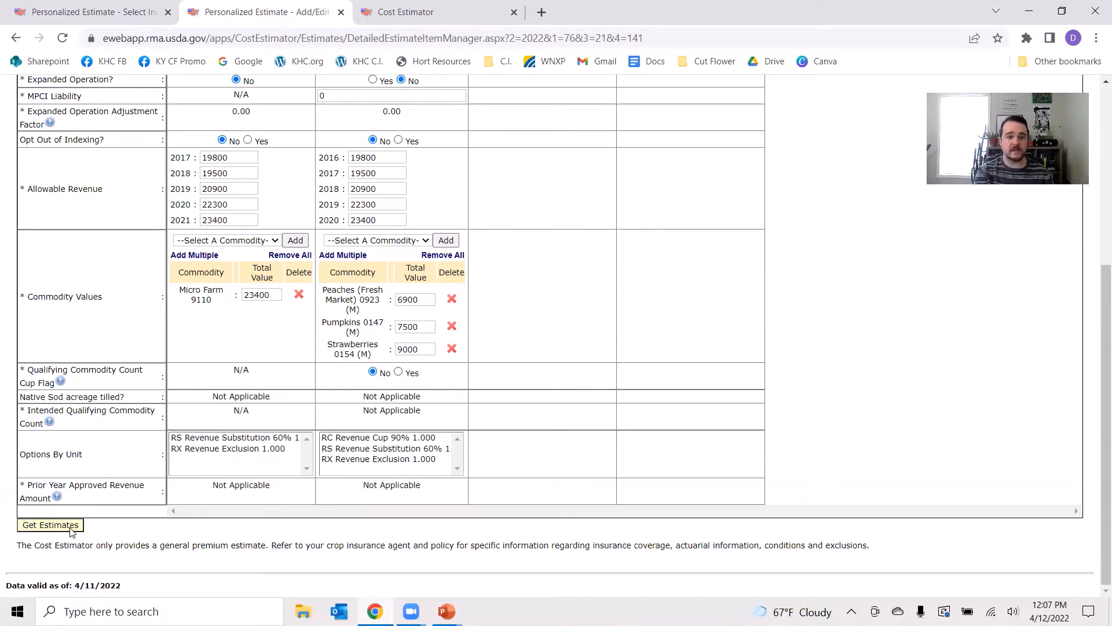
{"action": "left_click", "coordinate": [51, 525]}
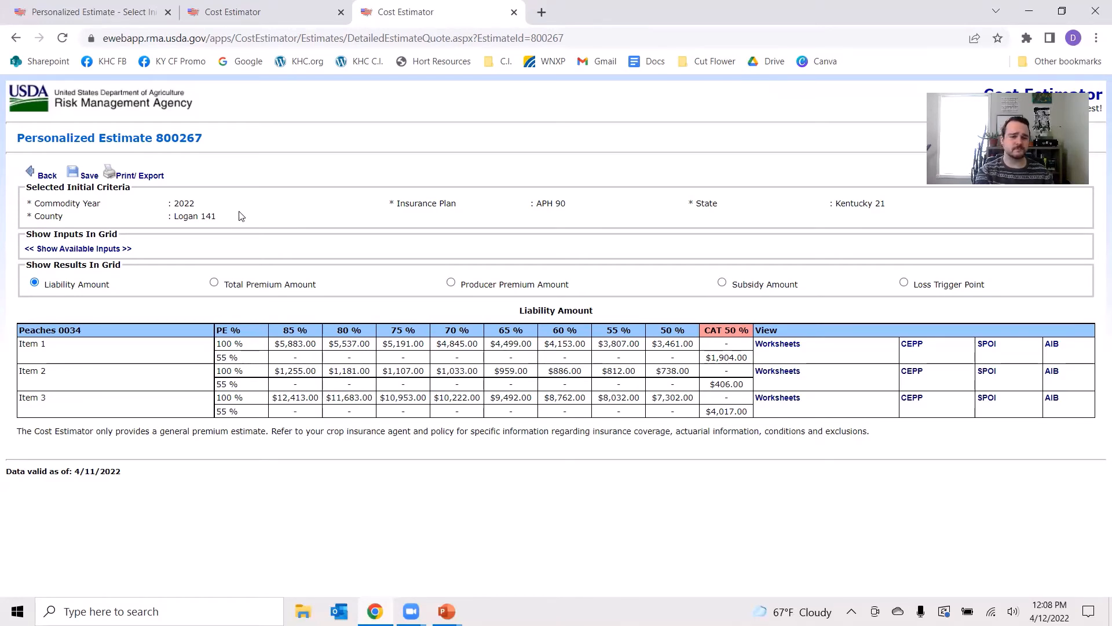
Compare the total premium amounts with the producer premium amounts in the APH peaches estimate.
{"action": "left_click", "coordinate": [257, 284]}
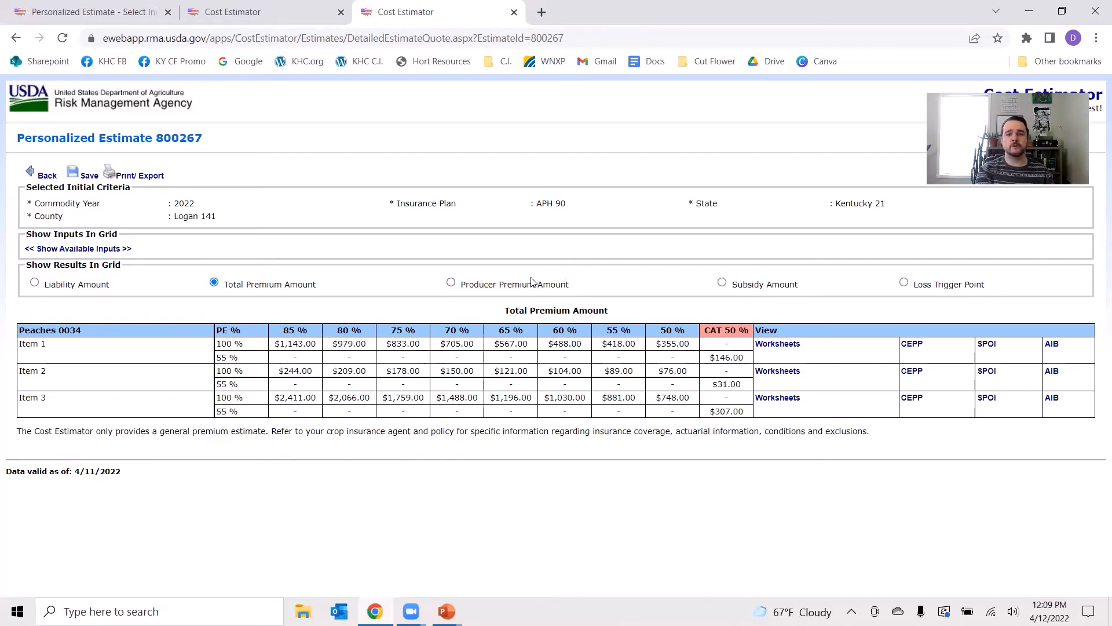
{"action": "left_click", "coordinate": [477, 285]}
{"action": "left_click", "coordinate": [282, 285]}
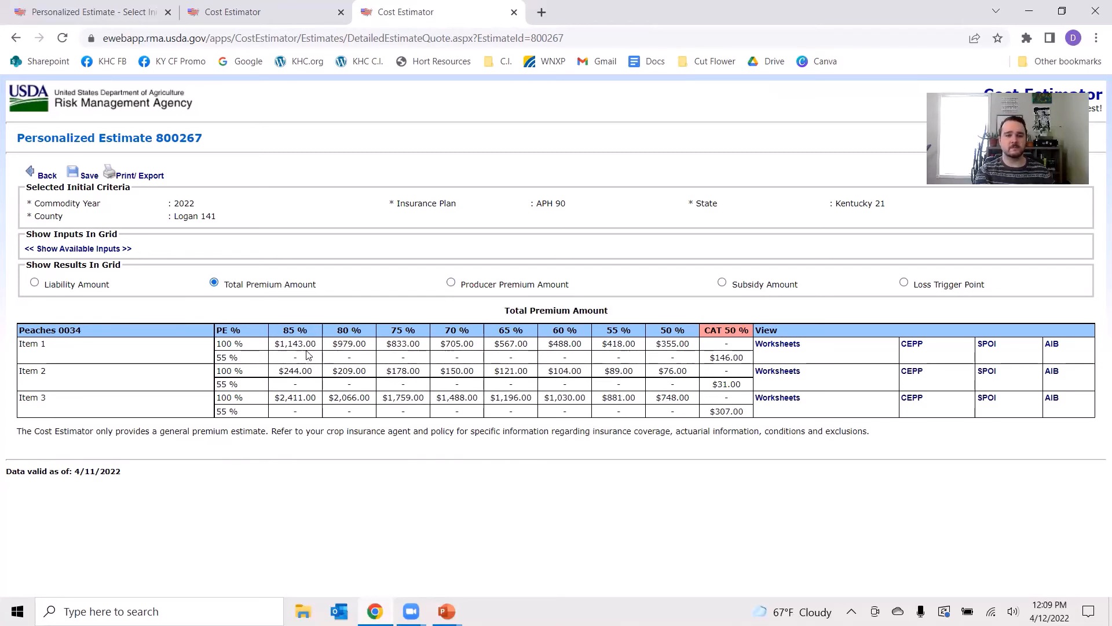
{"action": "left_click", "coordinate": [533, 288]}
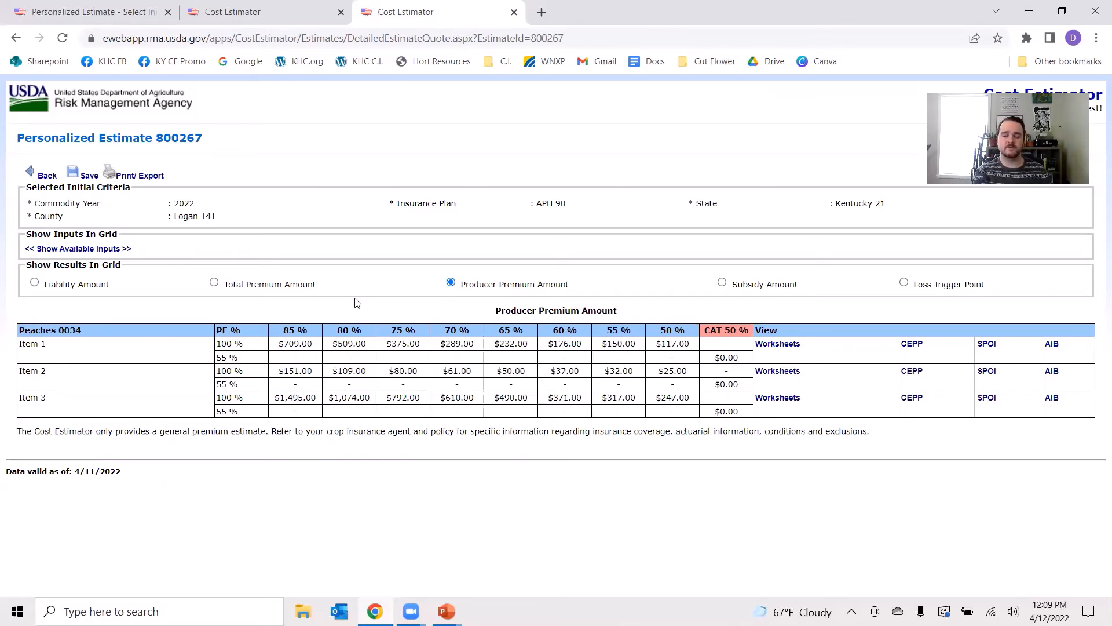
Compare the subsidy amounts with the producer premium amounts for the APH peaches items, ending on the total premium amounts.
{"action": "left_click", "coordinate": [744, 289]}
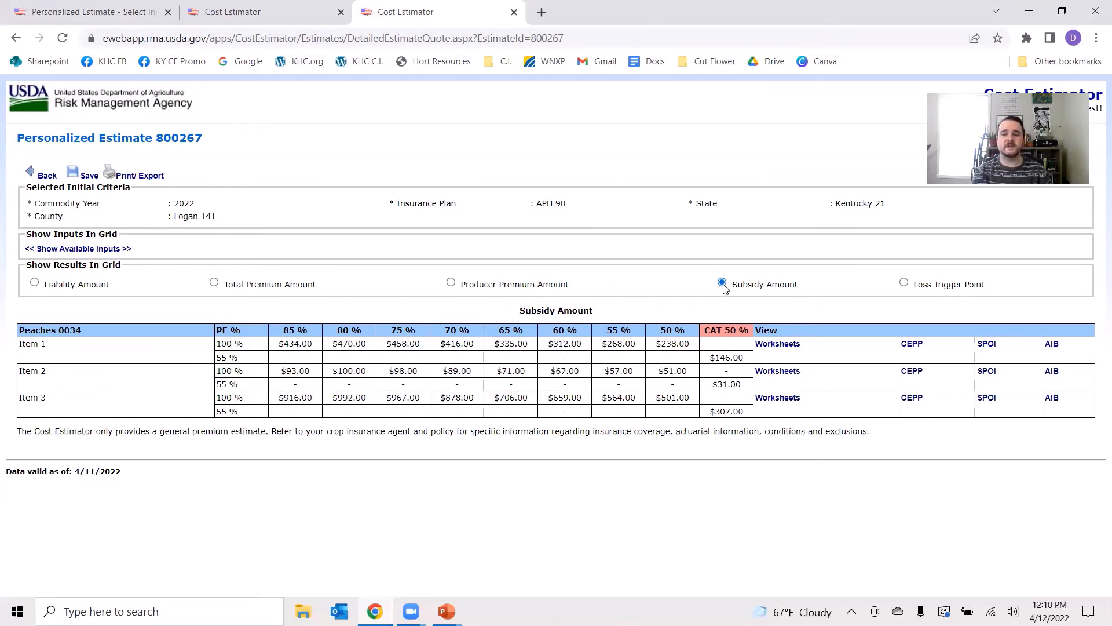
{"action": "left_click", "coordinate": [530, 286]}
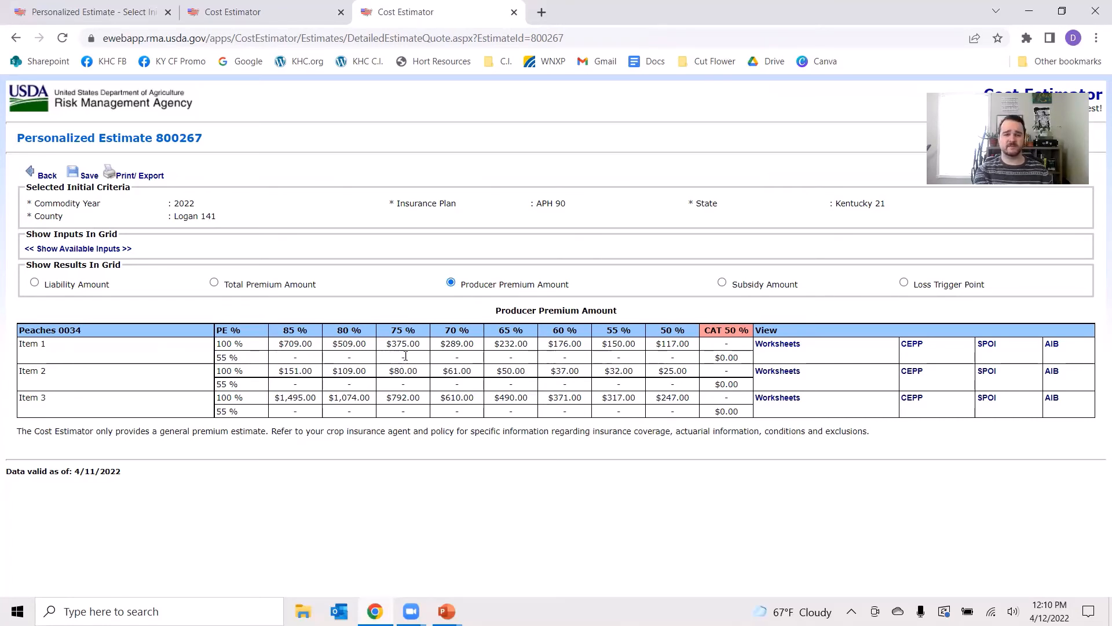
{"action": "left_click", "coordinate": [722, 282]}
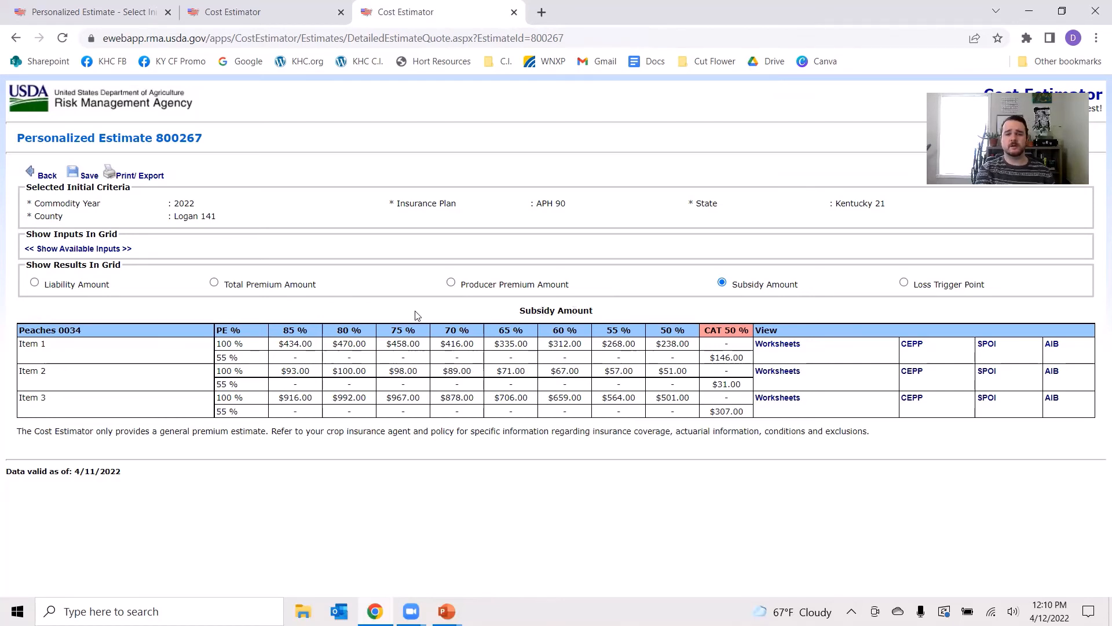
{"action": "left_click", "coordinate": [496, 285]}
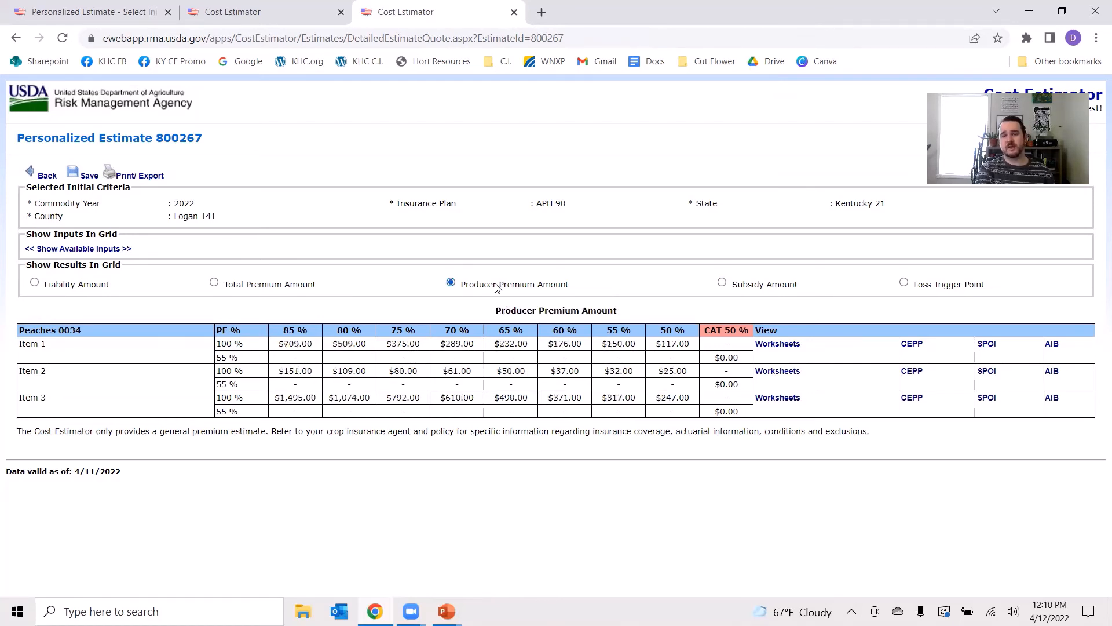
{"action": "left_click", "coordinate": [723, 284]}
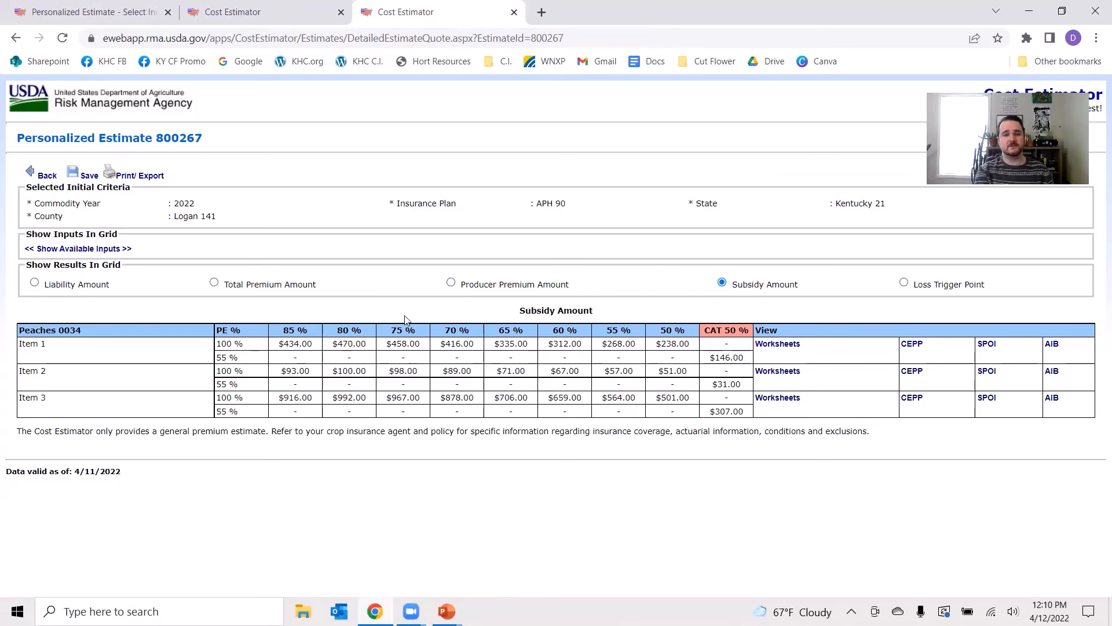
{"action": "left_click", "coordinate": [266, 288]}
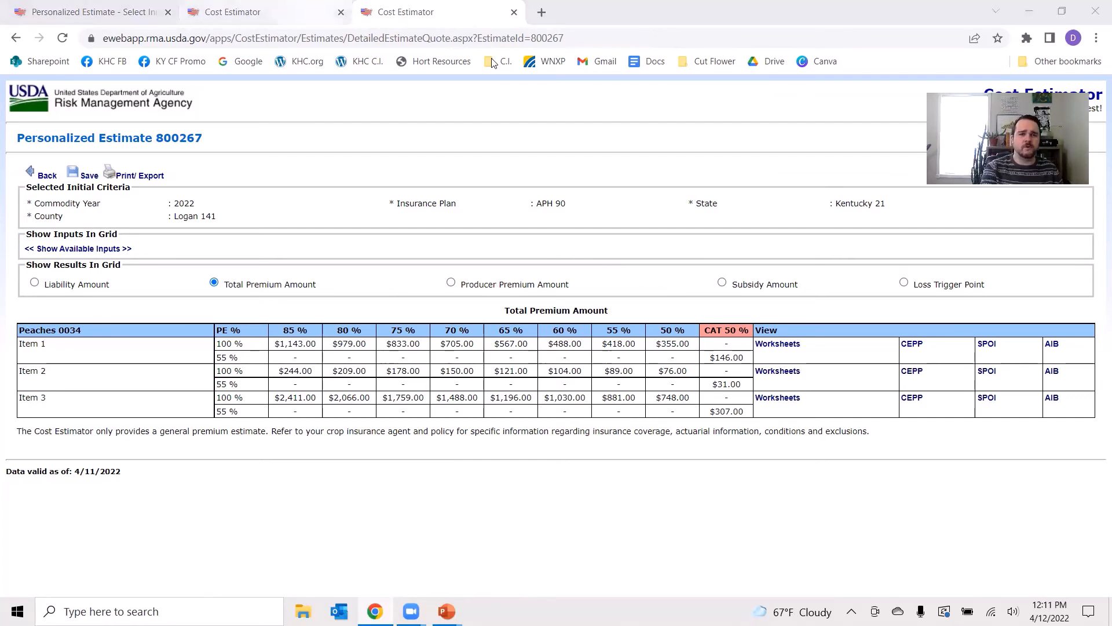
Switch to the Whole Farm Revenue Protection estimate and compare total and producer premium amounts for Micro Farm and Whole Farm.
{"action": "key", "text": "ctrl+shift+Tab"}
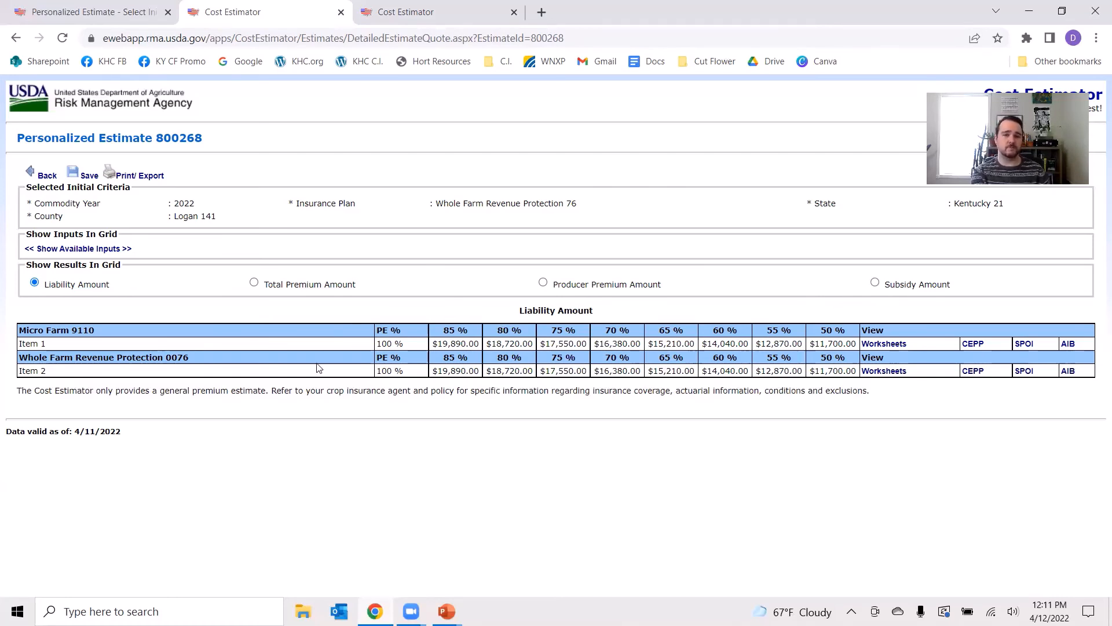
{"action": "left_click", "coordinate": [333, 286]}
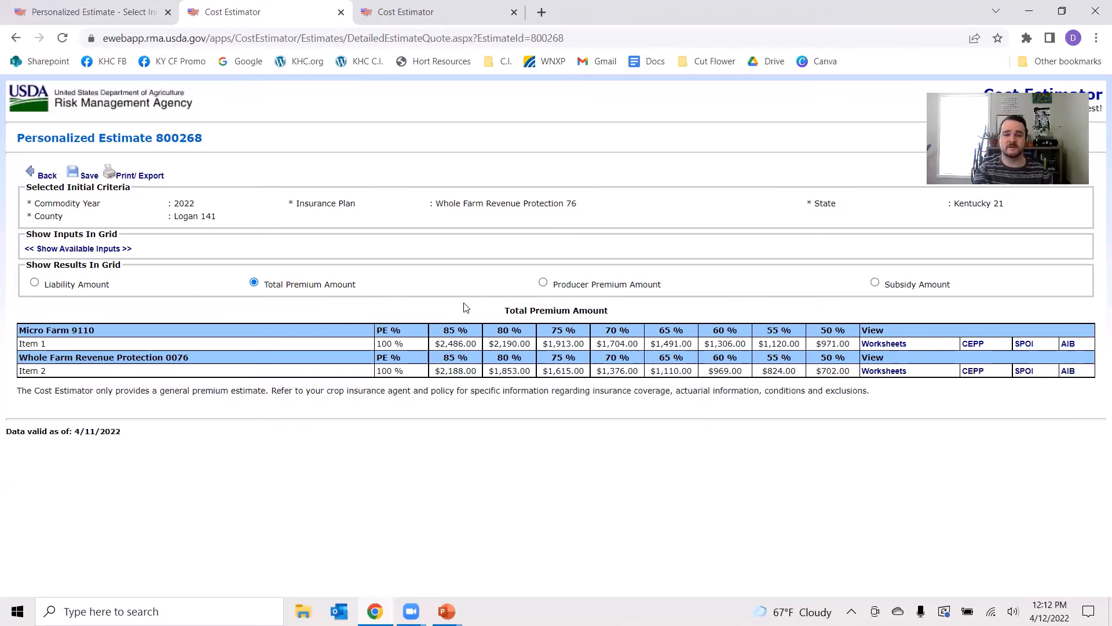
{"action": "left_click", "coordinate": [619, 285]}
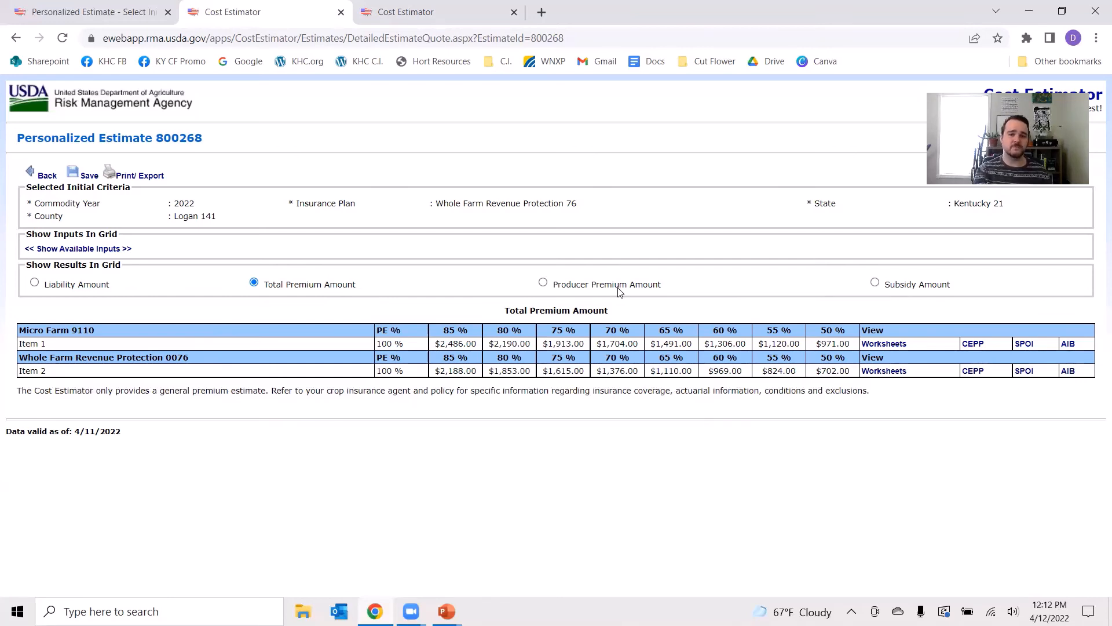
{"action": "left_click", "coordinate": [327, 285]}
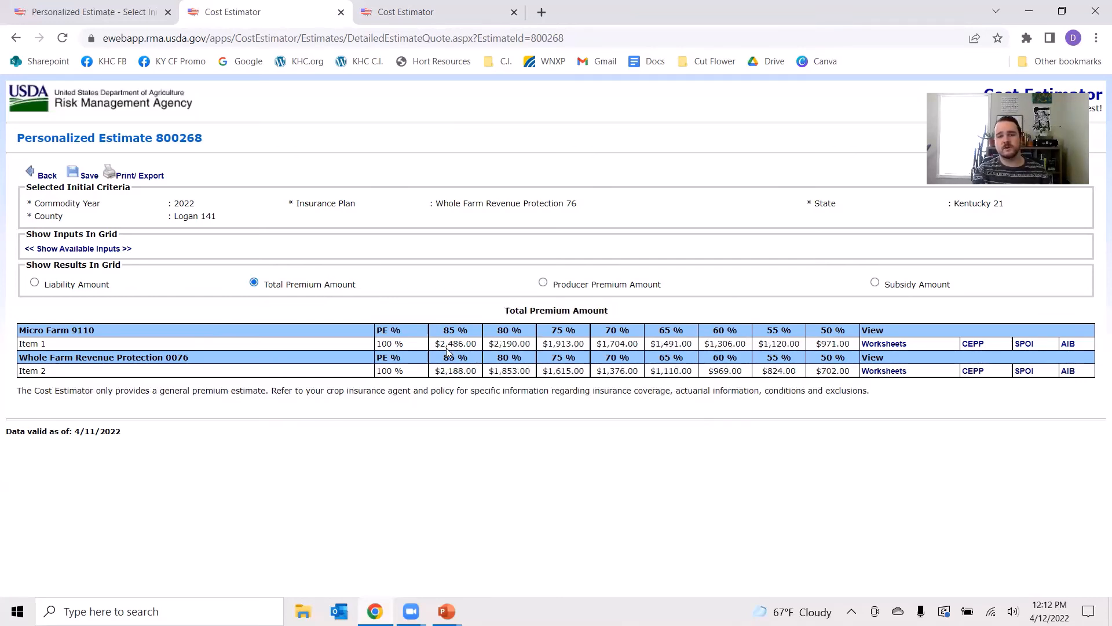
{"action": "left_click", "coordinate": [575, 288]}
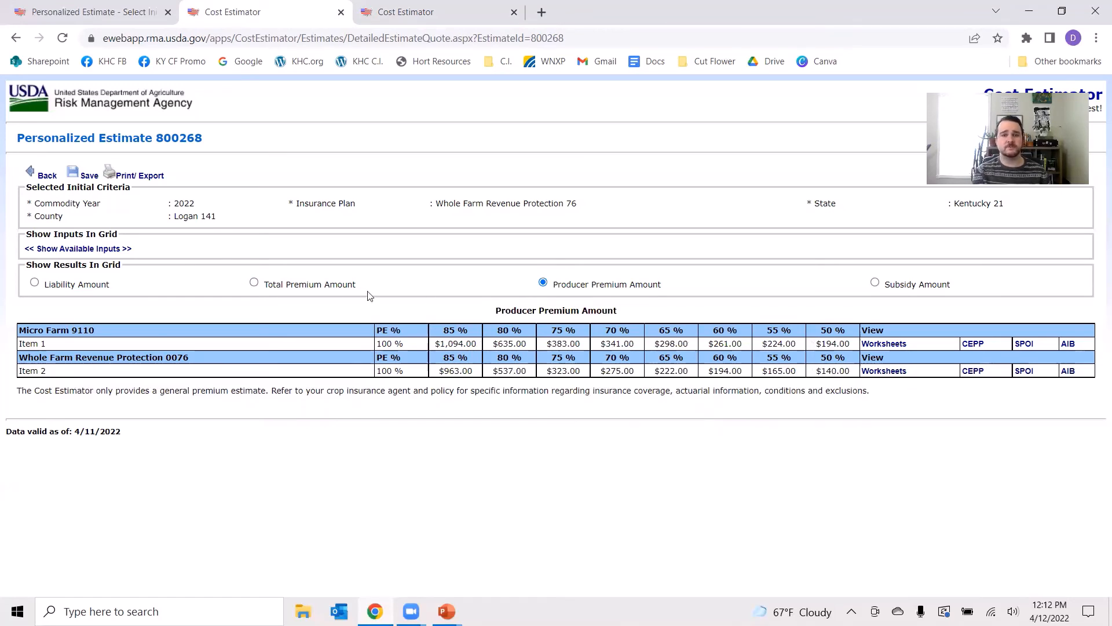
{"action": "left_click", "coordinate": [334, 289]}
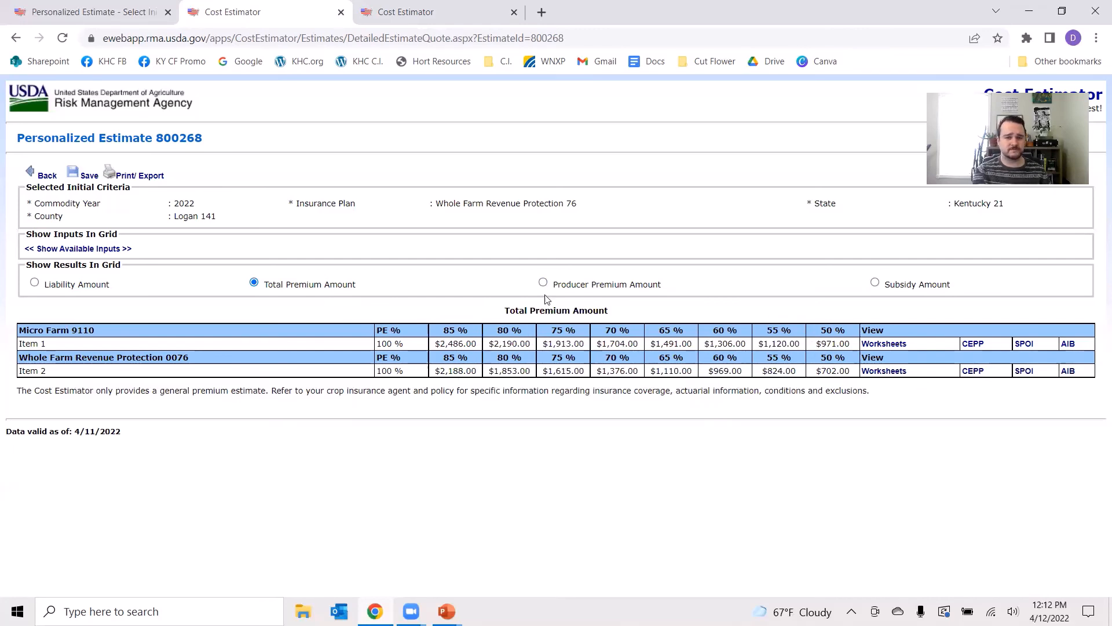
{"action": "left_click", "coordinate": [560, 285]}
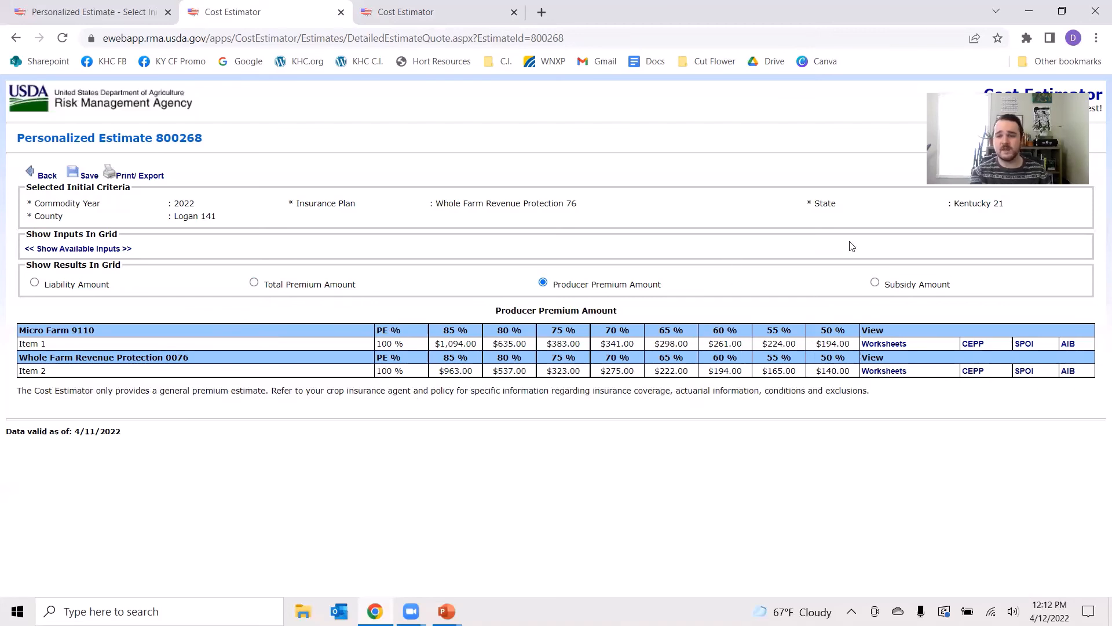
Examine the subsidy amounts for Micro Farm and Whole Farm, then return through producer premium to the total premium amounts.
{"action": "left_click", "coordinate": [876, 284]}
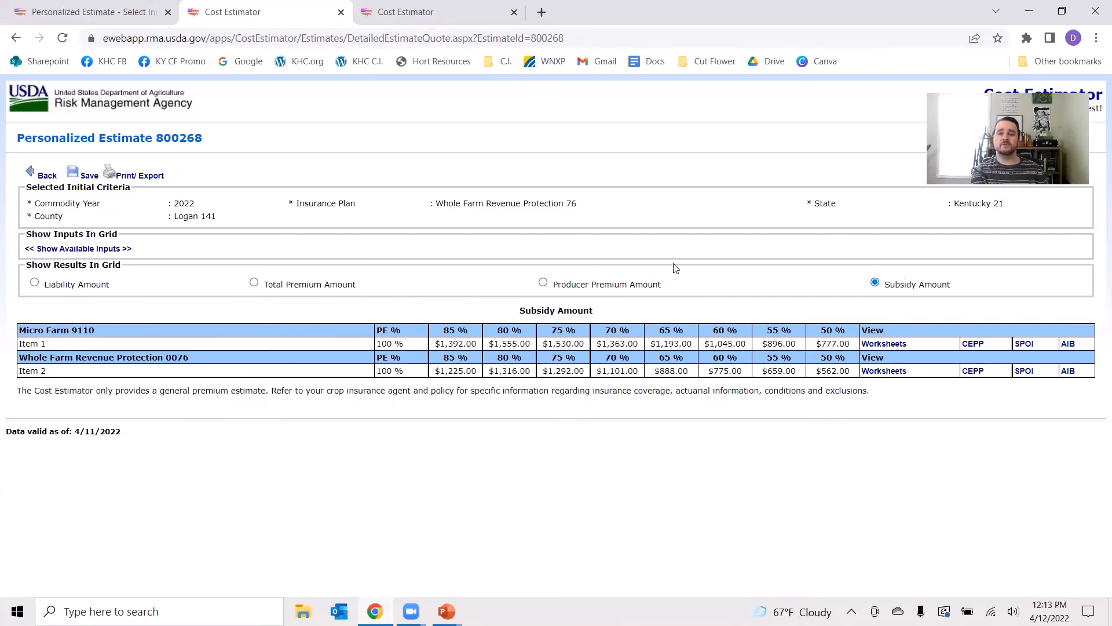
{"action": "left_click", "coordinate": [637, 292]}
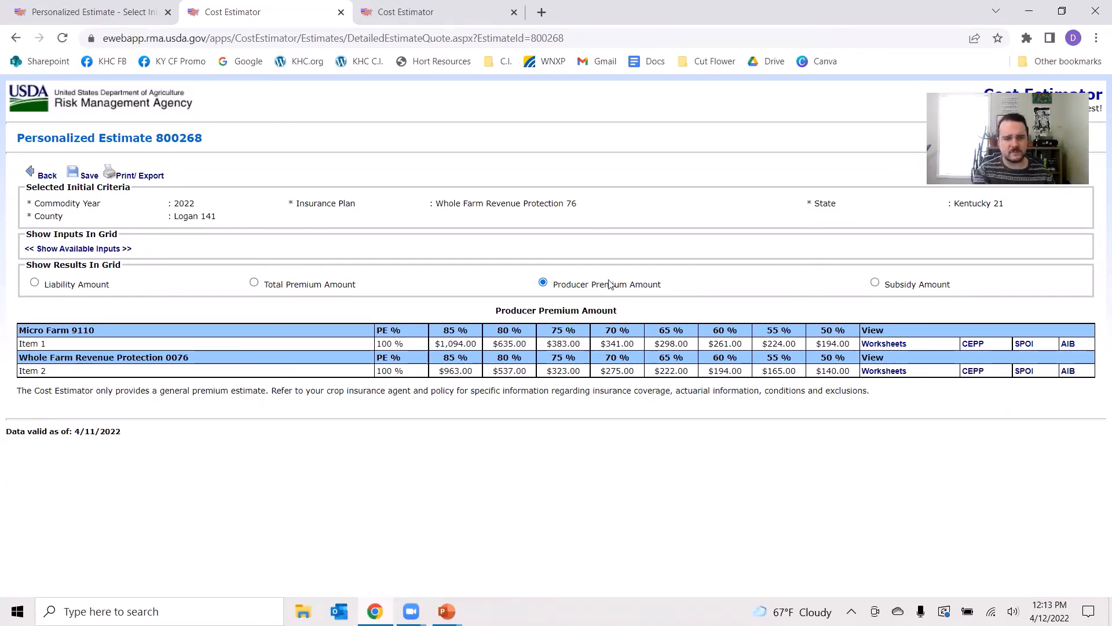
{"action": "left_click", "coordinate": [310, 291]}
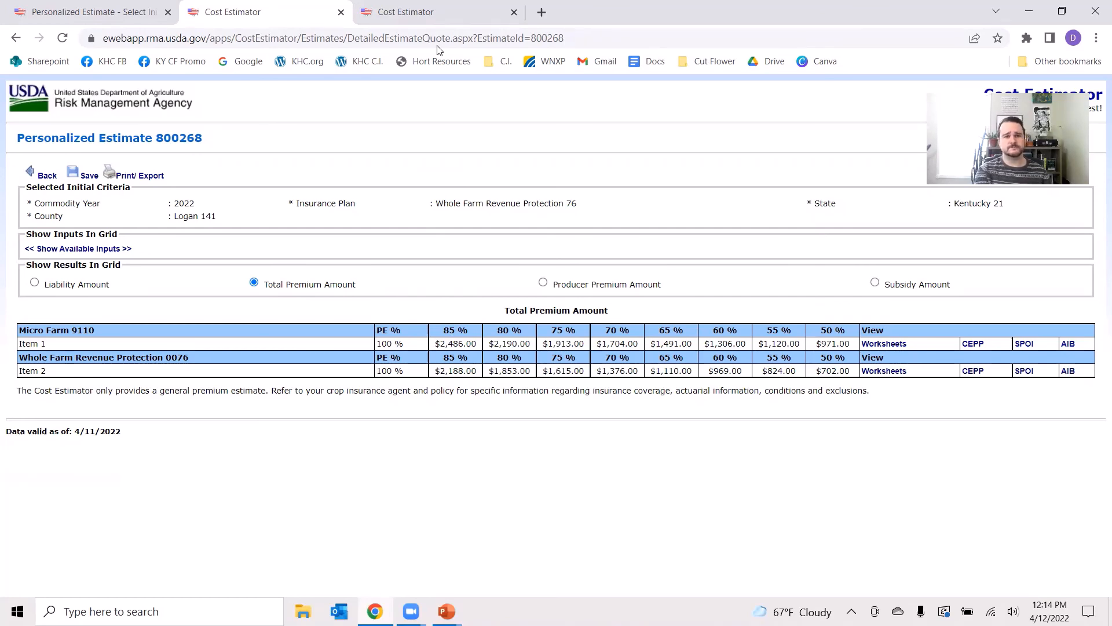
Compare the total premium amounts of the APH peaches estimate with those of the Micro Farm and Whole Farm estimate.
{"action": "key", "text": "ctrl+Tab"}
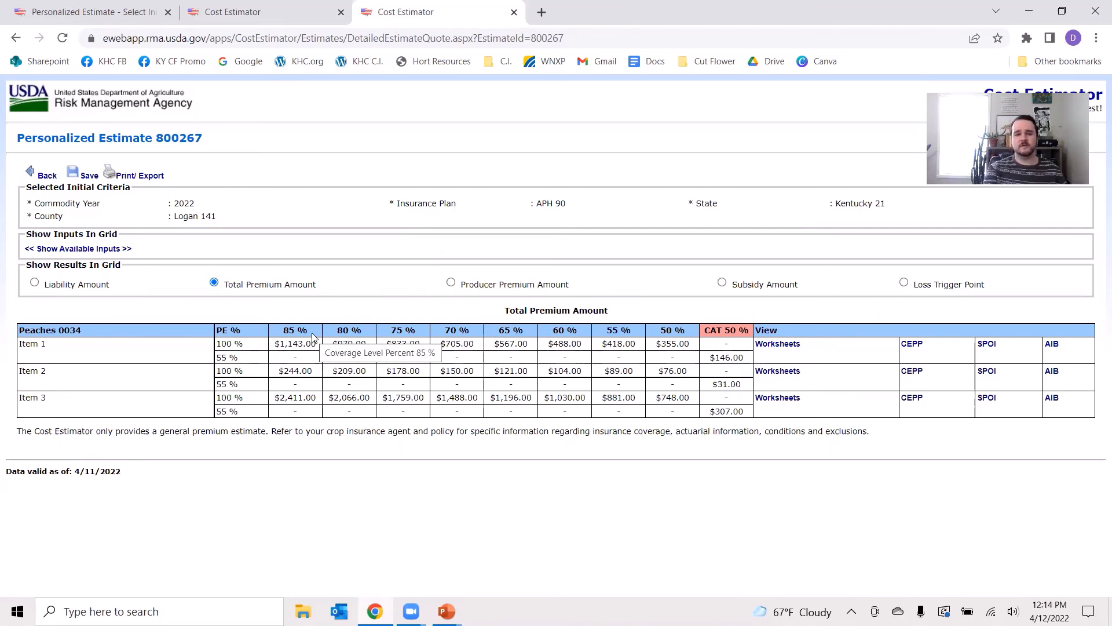
{"action": "left_click", "coordinate": [294, 10]}
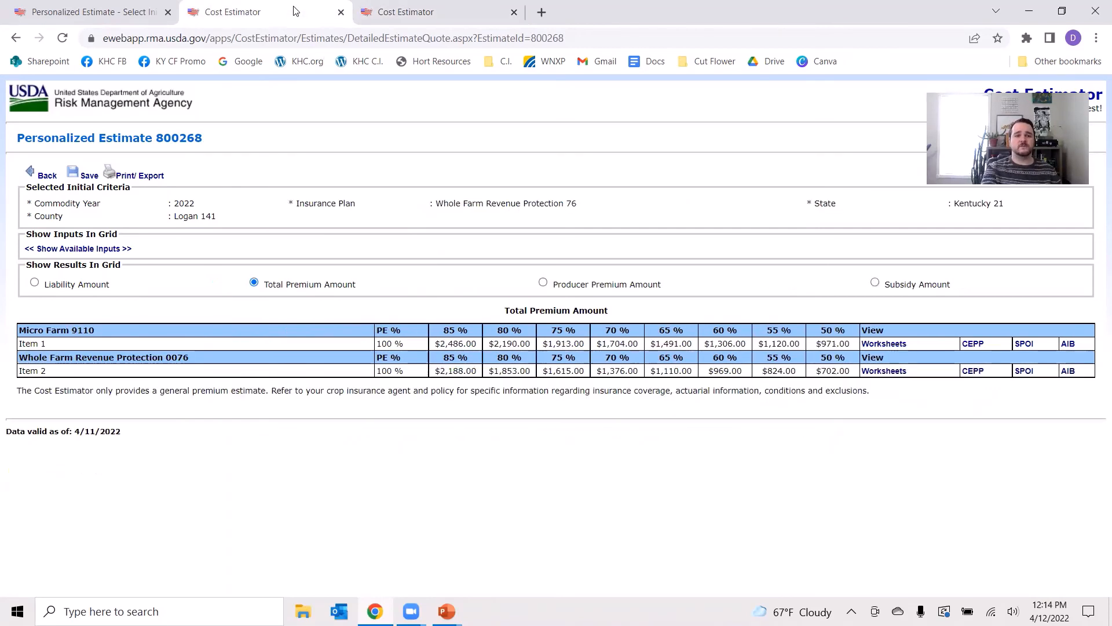
{"action": "key", "text": "ctrl+Tab"}
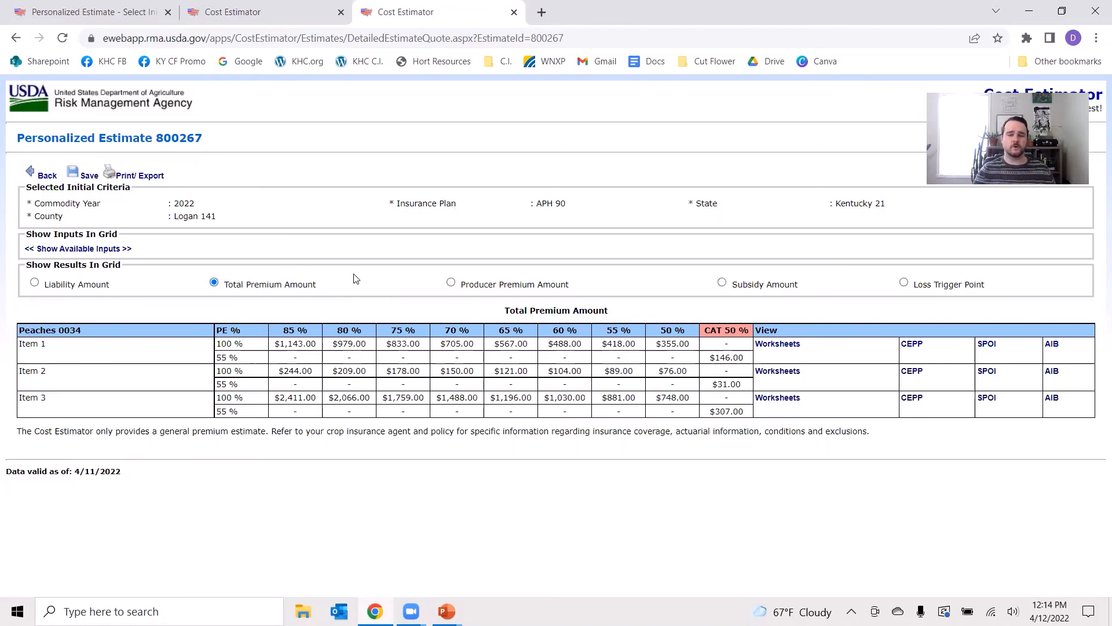
{"action": "left_click", "coordinate": [295, 16]}
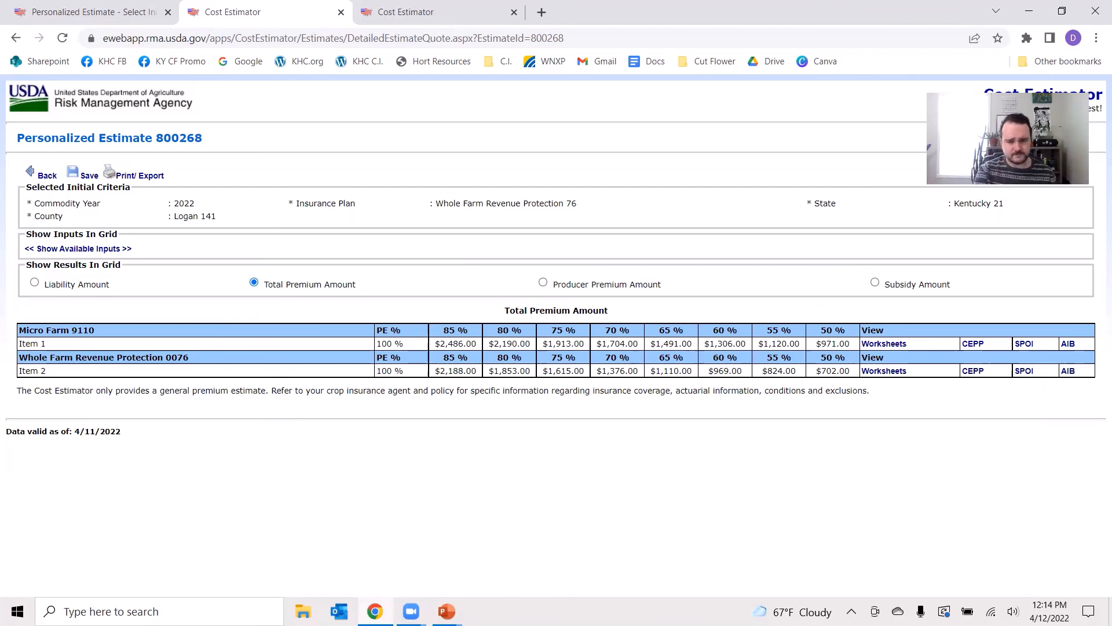
Switch to the running PowerPoint slide show and advance to the Crop Insurance 2022 Webinar Schedule slide.
{"action": "mouse_move", "coordinate": [447, 611]}
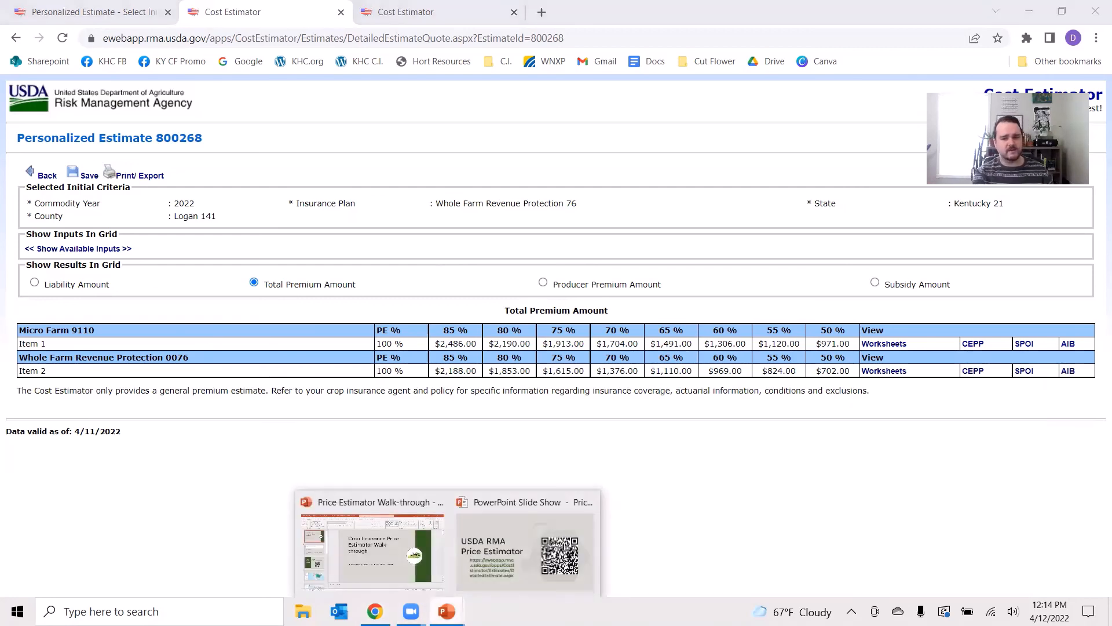
{"action": "left_click", "coordinate": [505, 562]}
{"action": "left_click", "coordinate": [511, 256]}
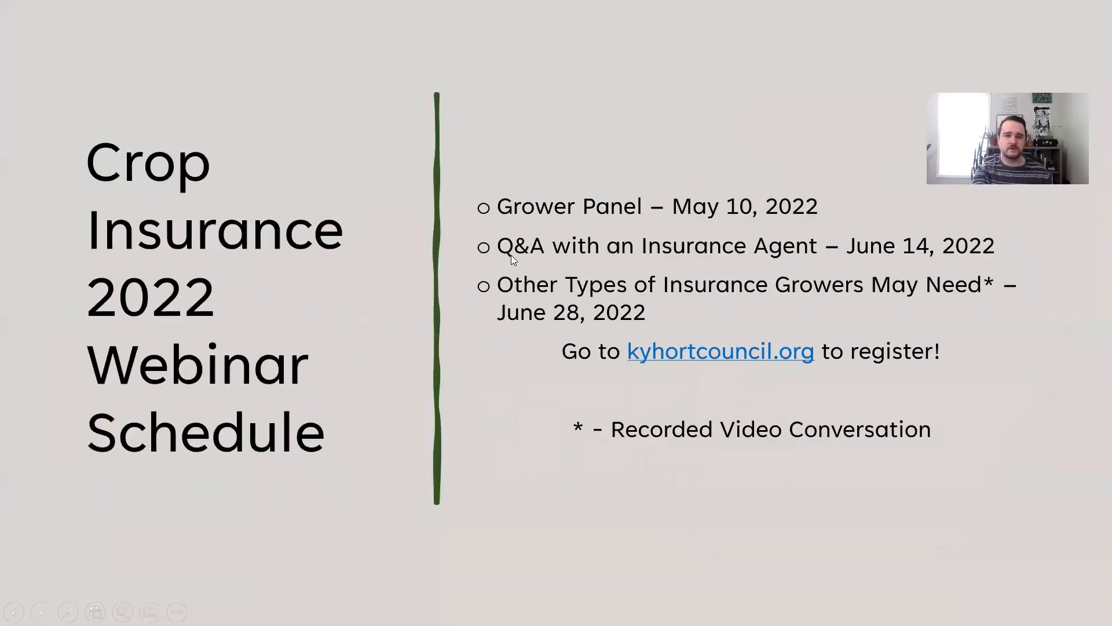